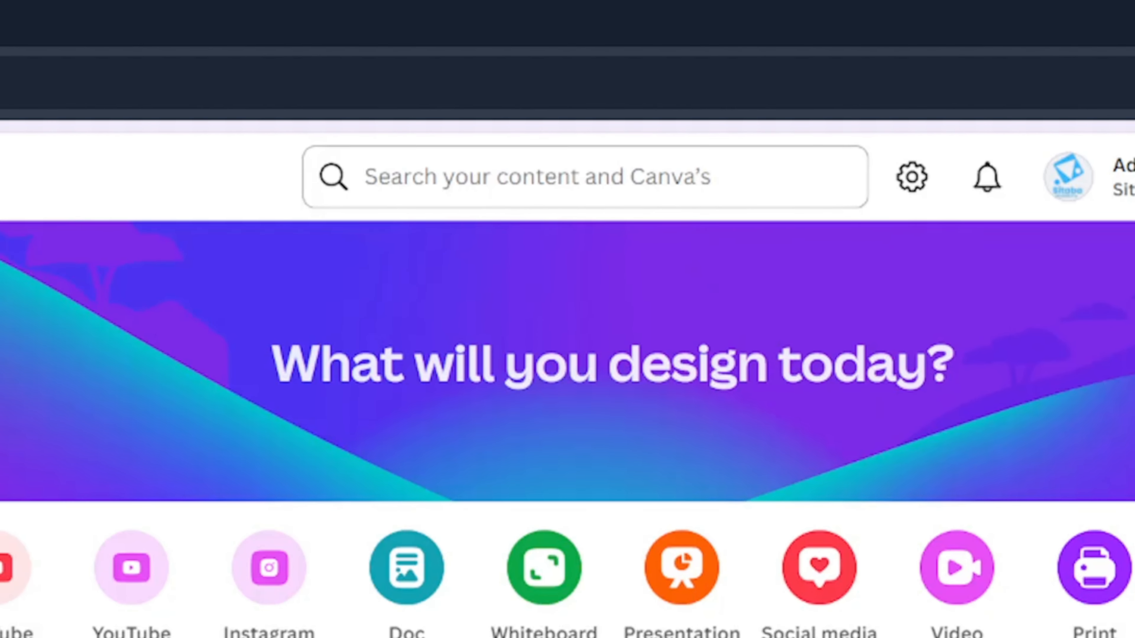
# Step: Search Canva for SERTIFIKAT templates
pyautogui.click(697, 109)
pyautogui.write('S')
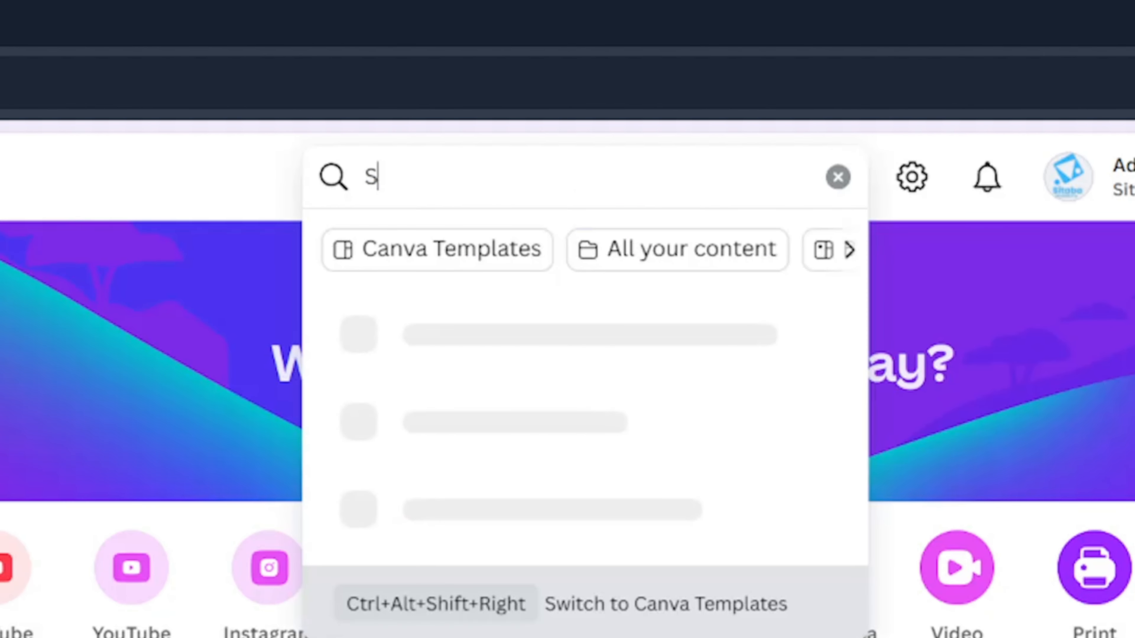
pyautogui.write('ERTIFIKAT')
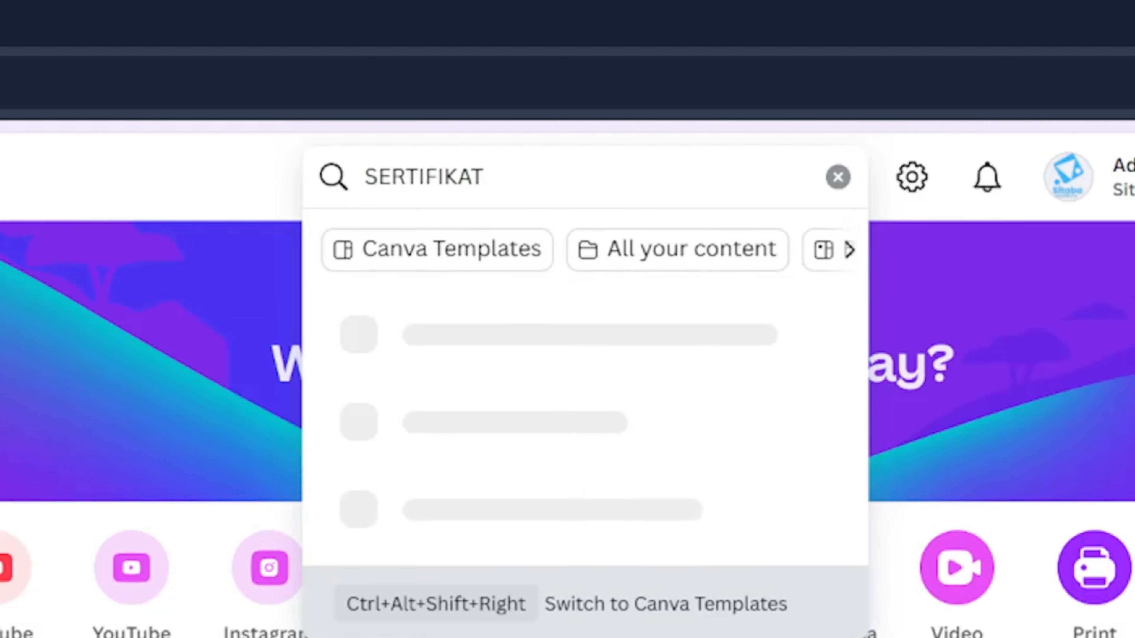
pyautogui.press('Return')
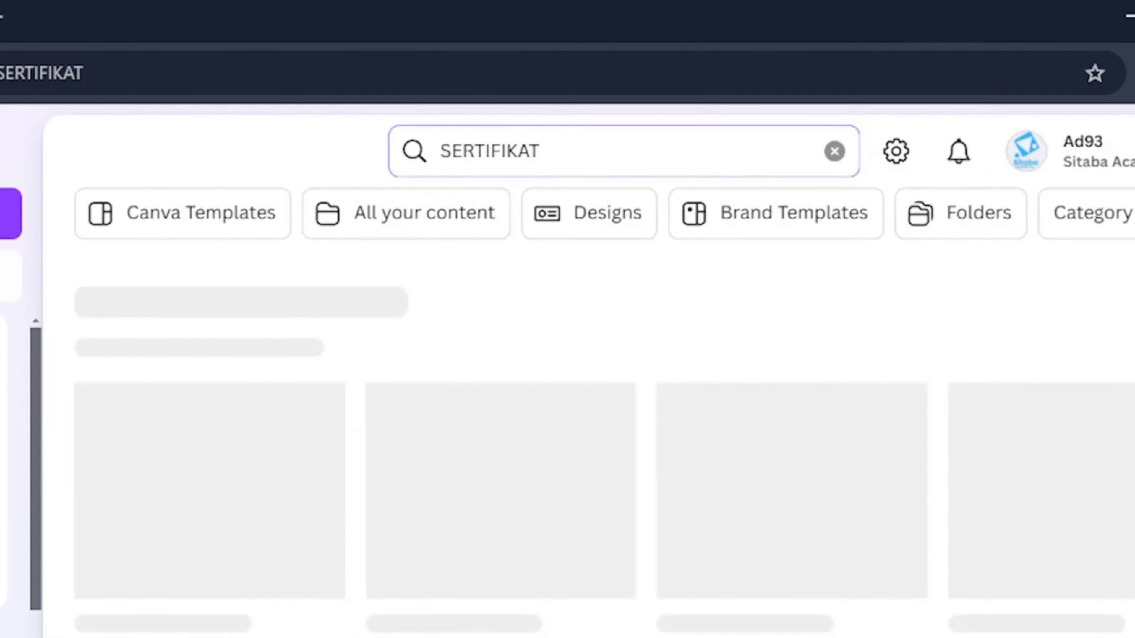
# Step: Open the Krem Oranye Geometris Penghargaan Sertifikat template and start customizing it
pyautogui.scroll(-12, 742, 241)
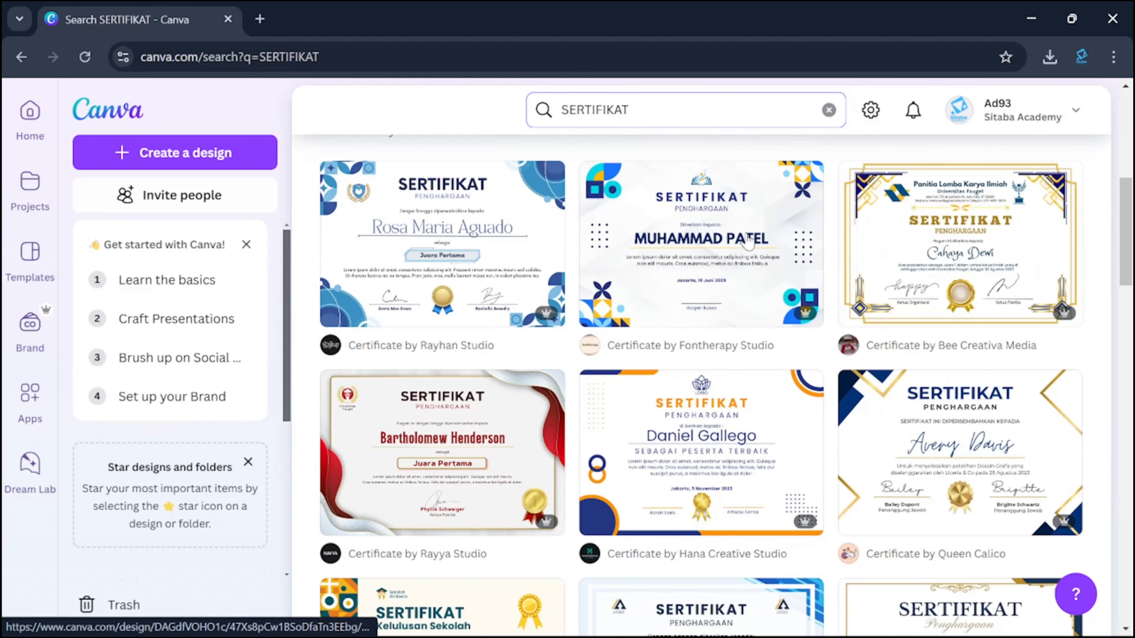
pyautogui.scroll(-9, 747, 241)
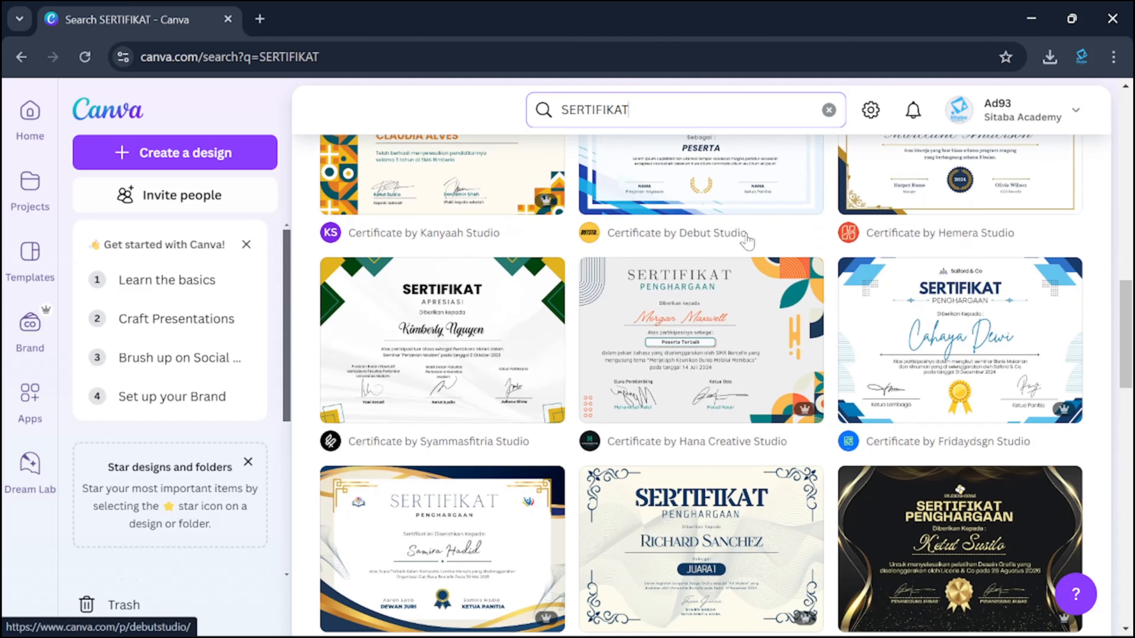
pyautogui.scroll(-3, 737, 278)
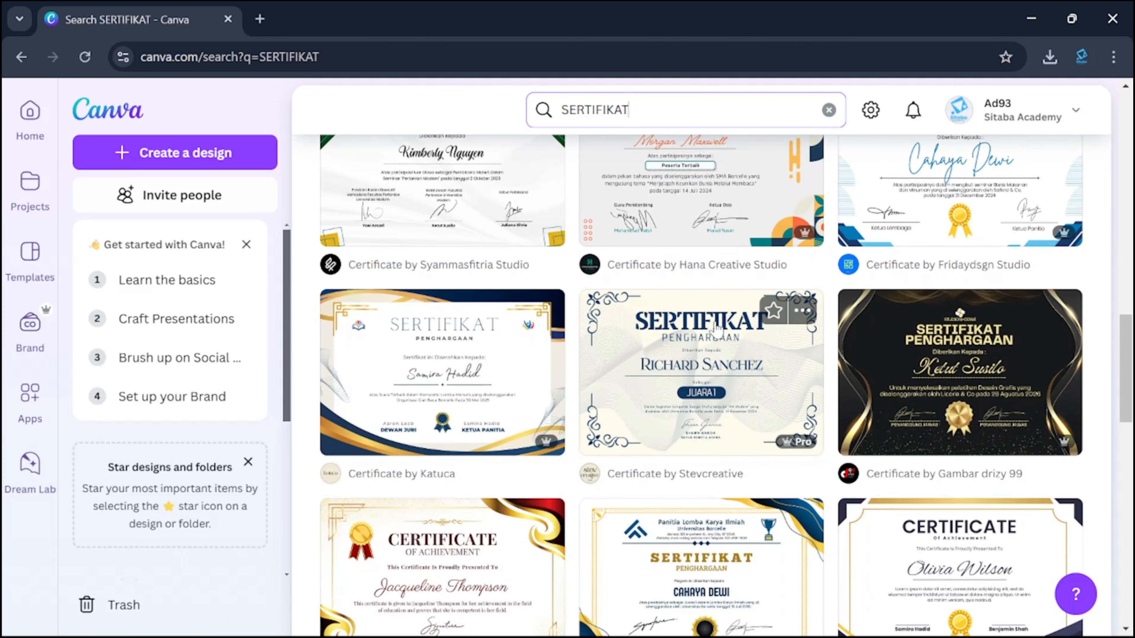
pyautogui.scroll(2, 717, 317)
pyautogui.scroll(6, 716, 329)
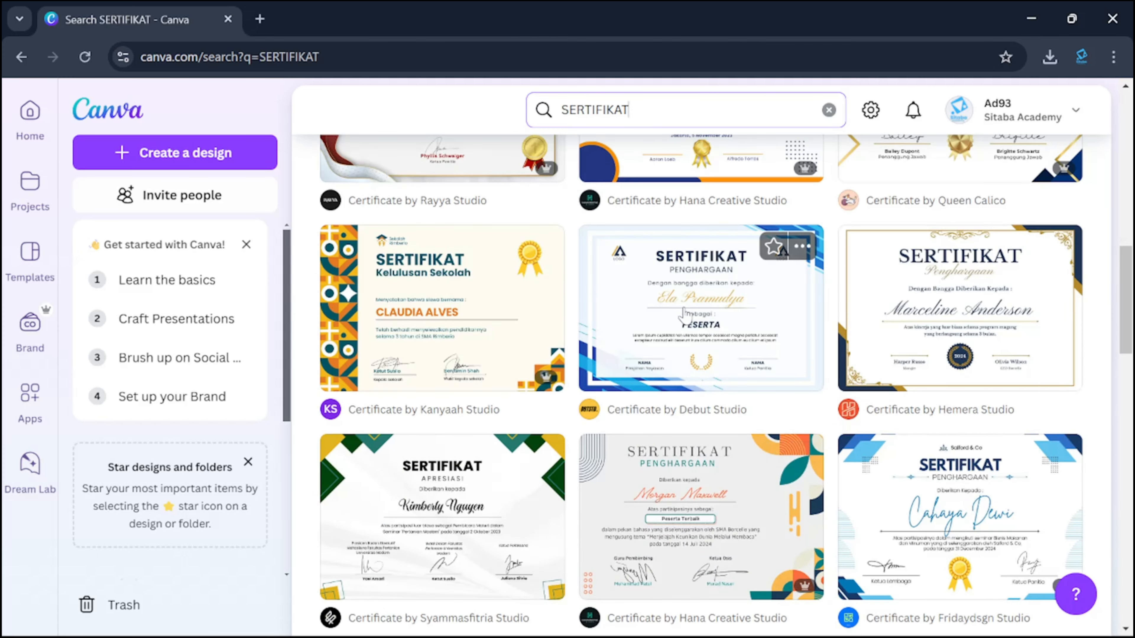
pyautogui.click(472, 339)
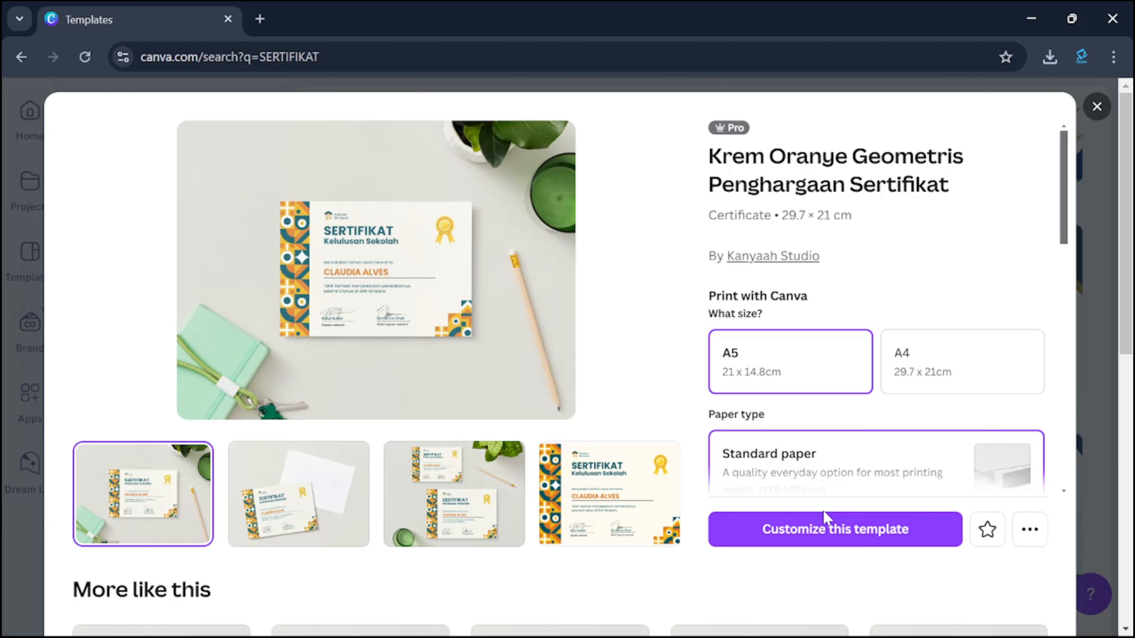
pyautogui.click(831, 545)
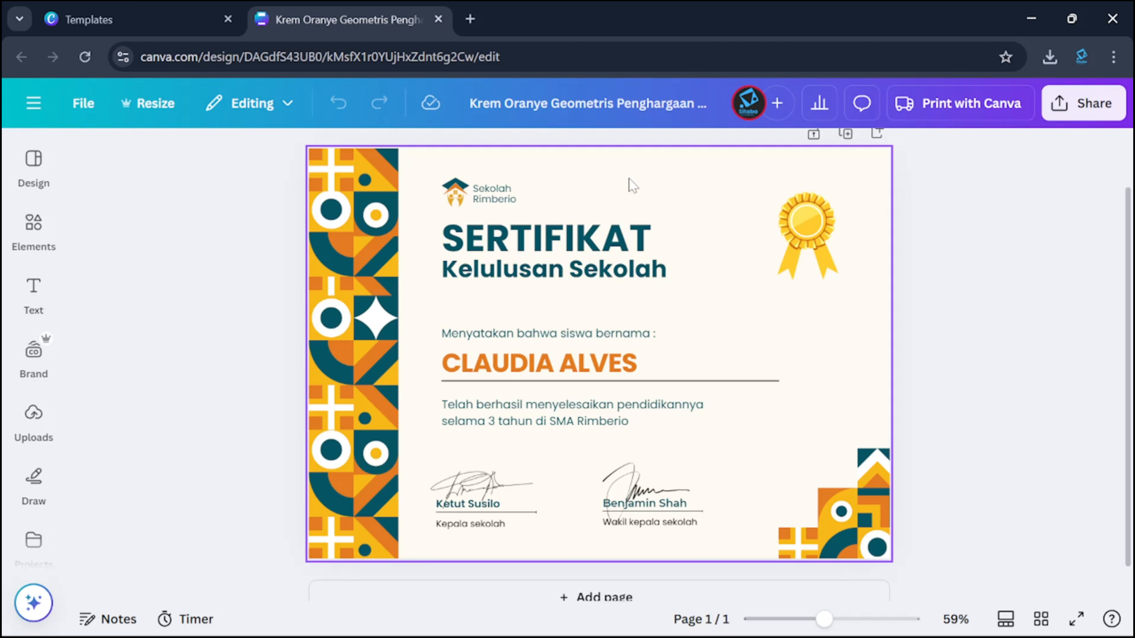
# Step: Replace the school logo with the uploaded Tut Wuri Handayani emblem, shrunk into the top-left corner
pyautogui.click(460, 202)
pyautogui.press('Delete')
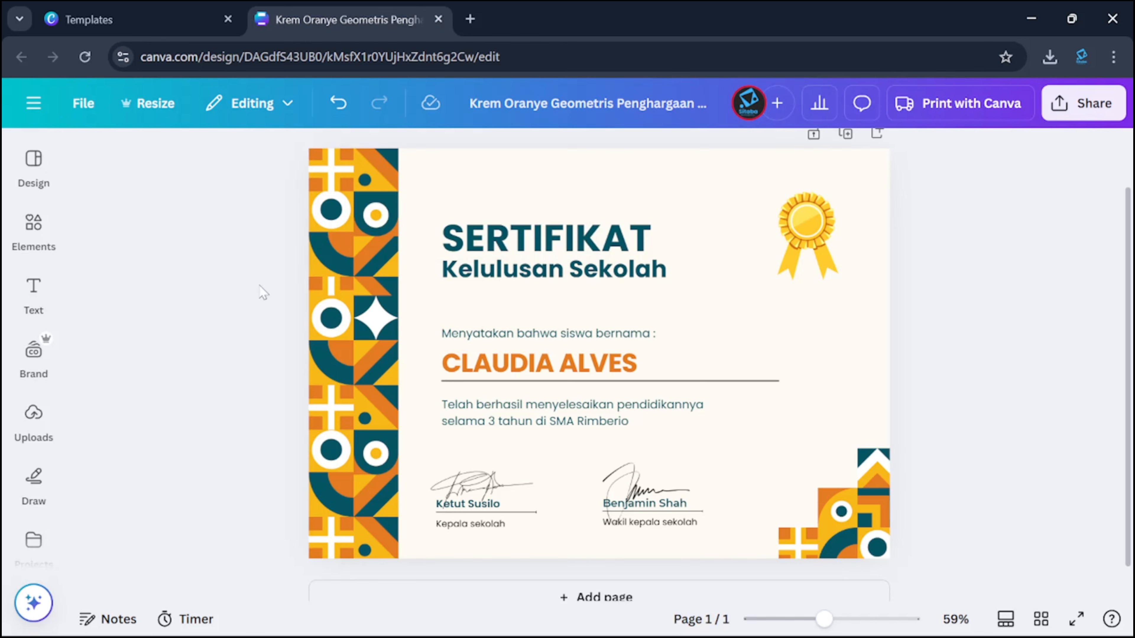
pyautogui.click(33, 293)
pyautogui.click(33, 418)
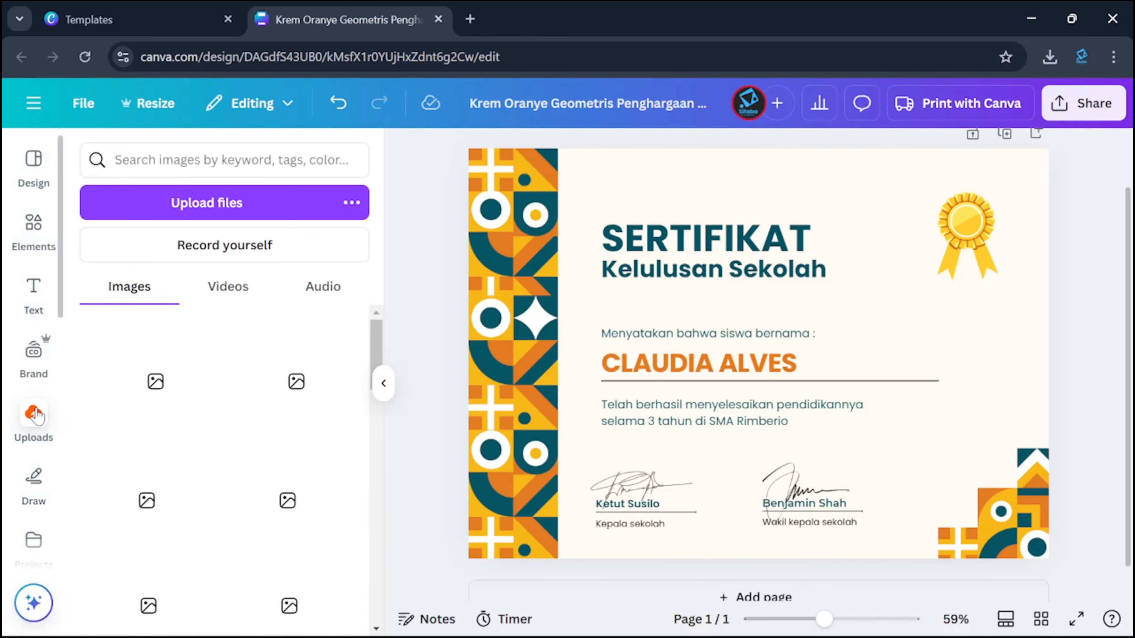
pyautogui.click(128, 380)
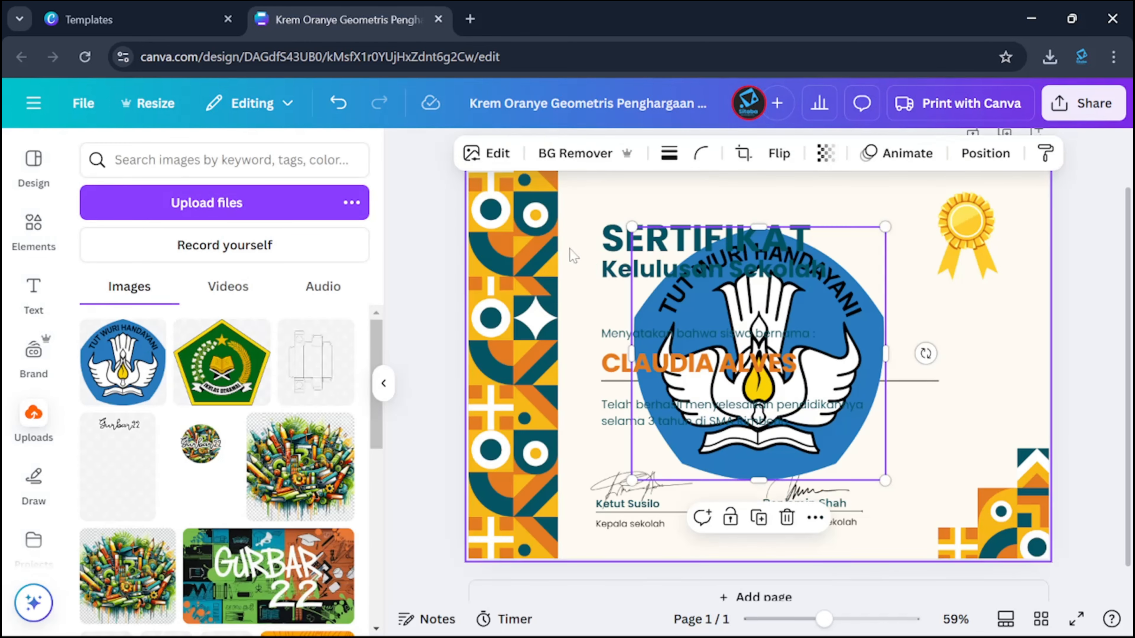
pyautogui.moveTo(760, 354); pyautogui.dragTo(944, 354)
pyautogui.moveTo(1069, 231)
pyautogui.mouseDown()
pyautogui.moveTo(880, 448)
pyautogui.moveTo(798, 332)
pyautogui.moveTo(553, 138)
pyautogui.moveTo(621, 192)
pyautogui.mouseUp()
# Step: Add a heading text box reading SMPS SUKA MAJU
pyautogui.click(33, 293)
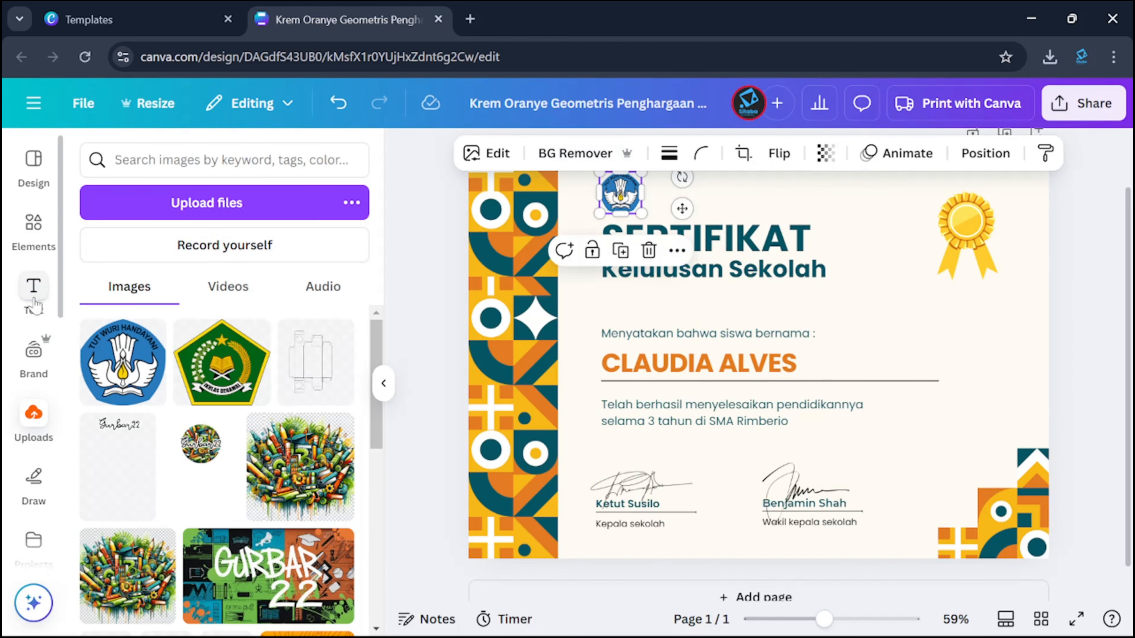
pyautogui.click(191, 382)
pyautogui.scroll(2, 884, 268)
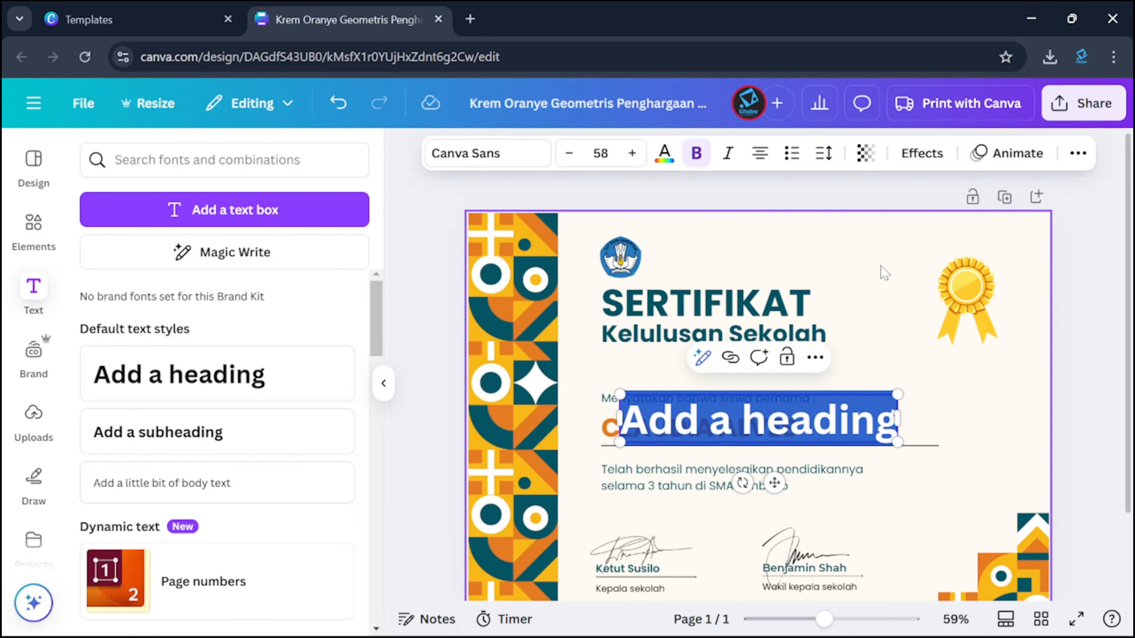
pyautogui.write('SM')
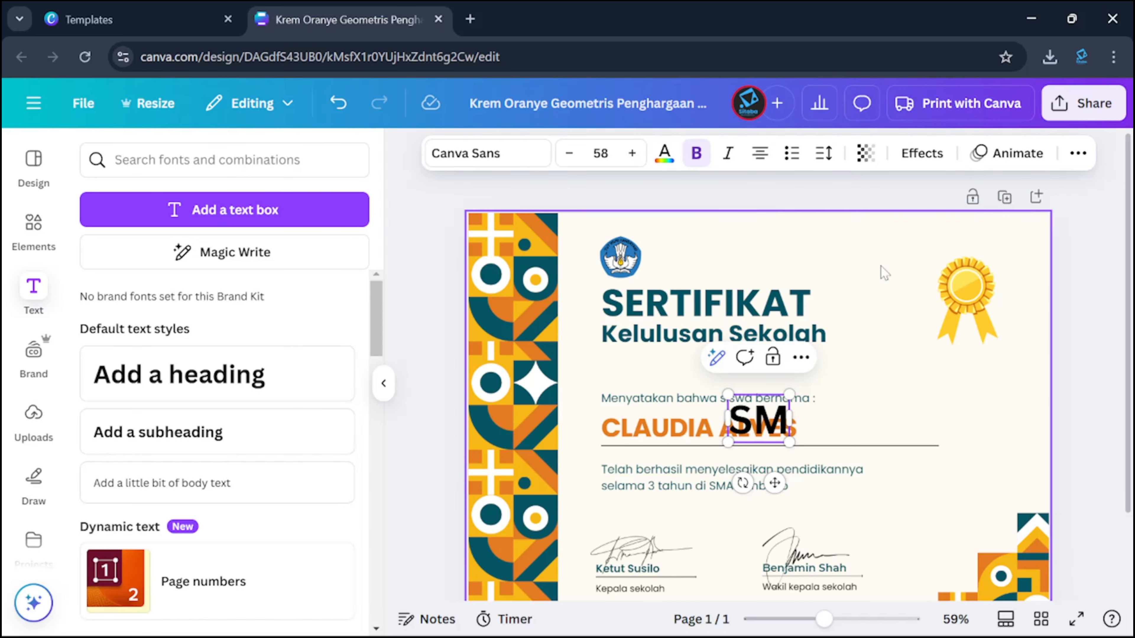
pyautogui.write('P')
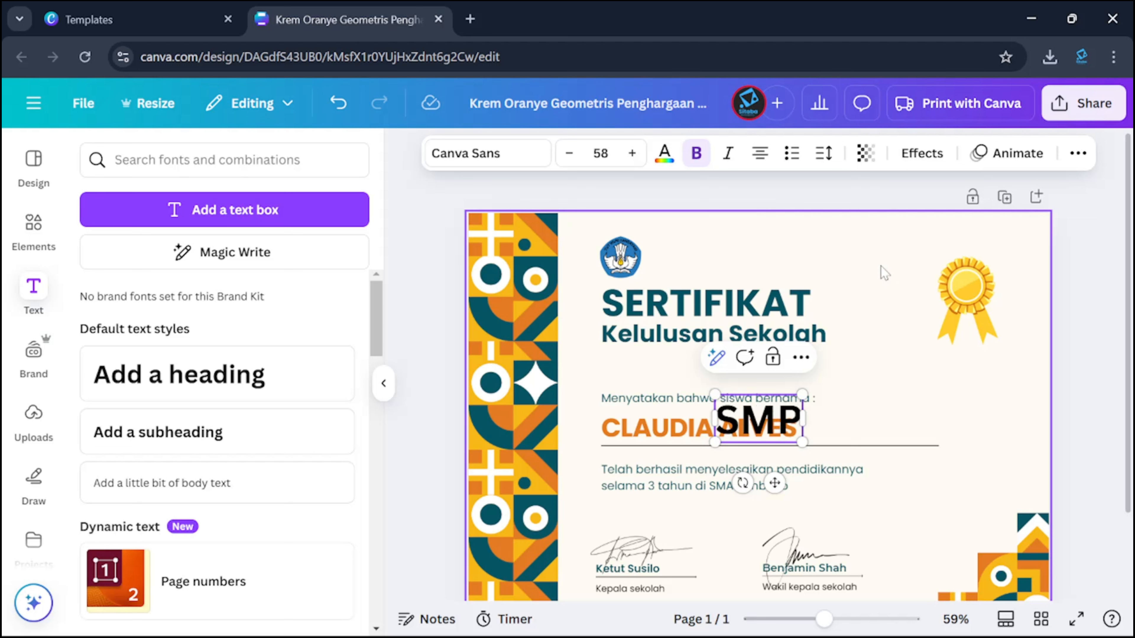
pyautogui.write('S')
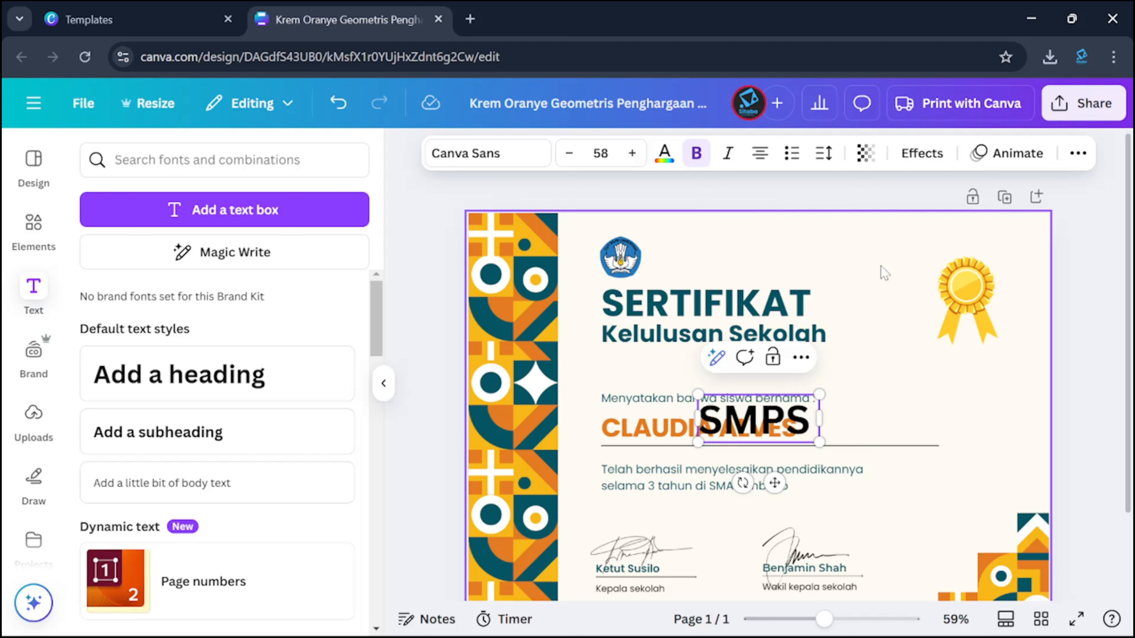
pyautogui.write(' SUKA')
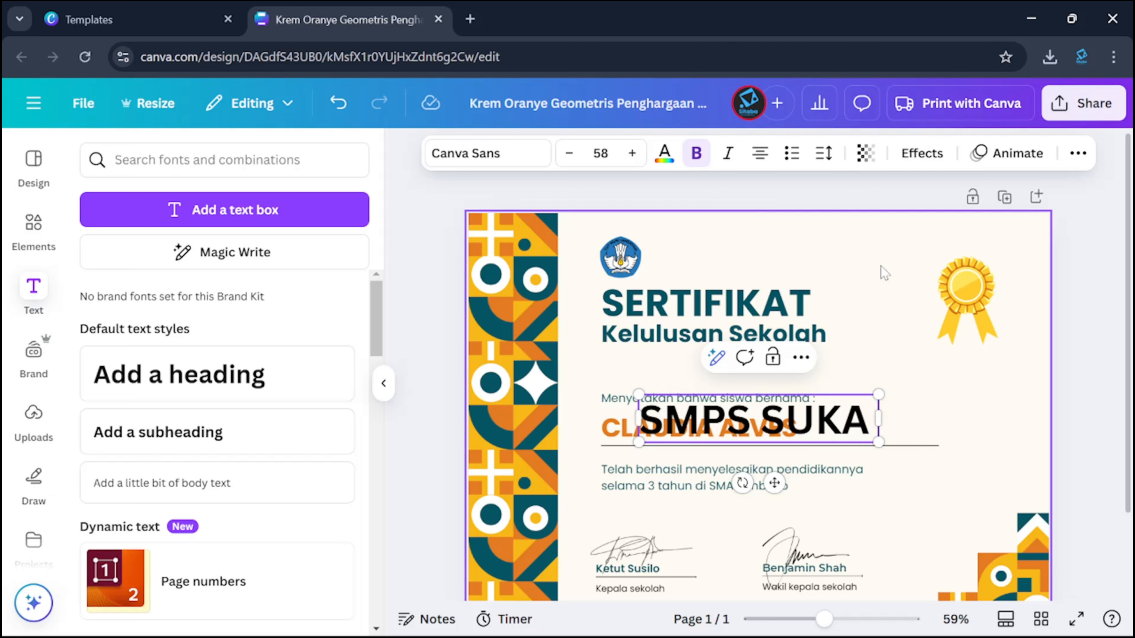
pyautogui.write(' MAJU')
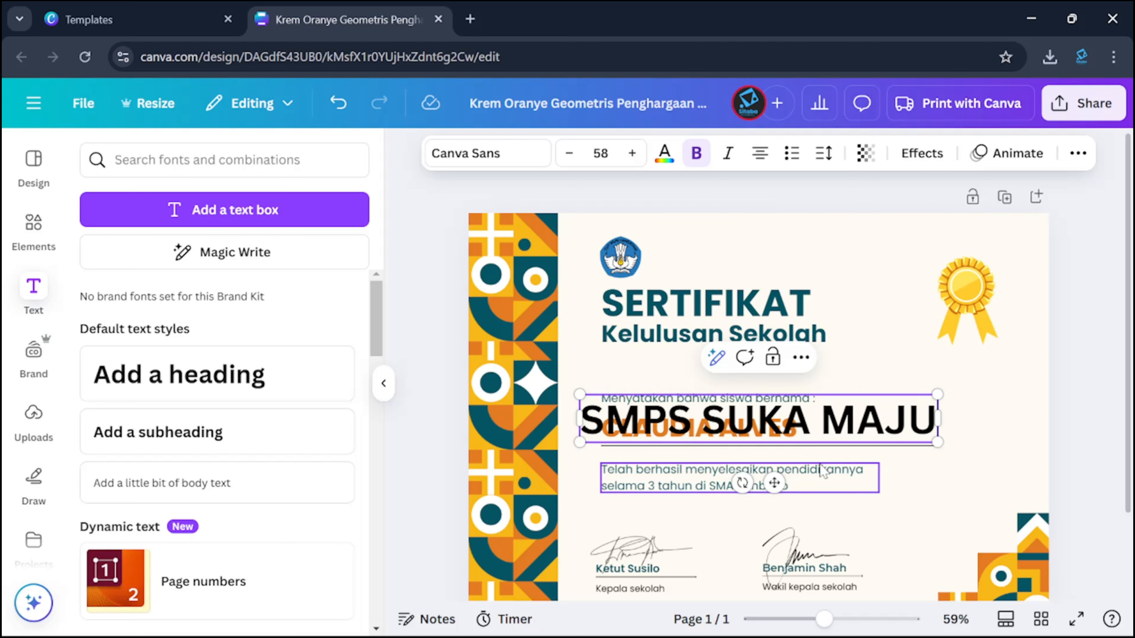
# Step: Move the SMPS SUKA MAJU text beside the logo and shrink it to about 19.9
pyautogui.moveTo(775, 483); pyautogui.dragTo(842, 312)
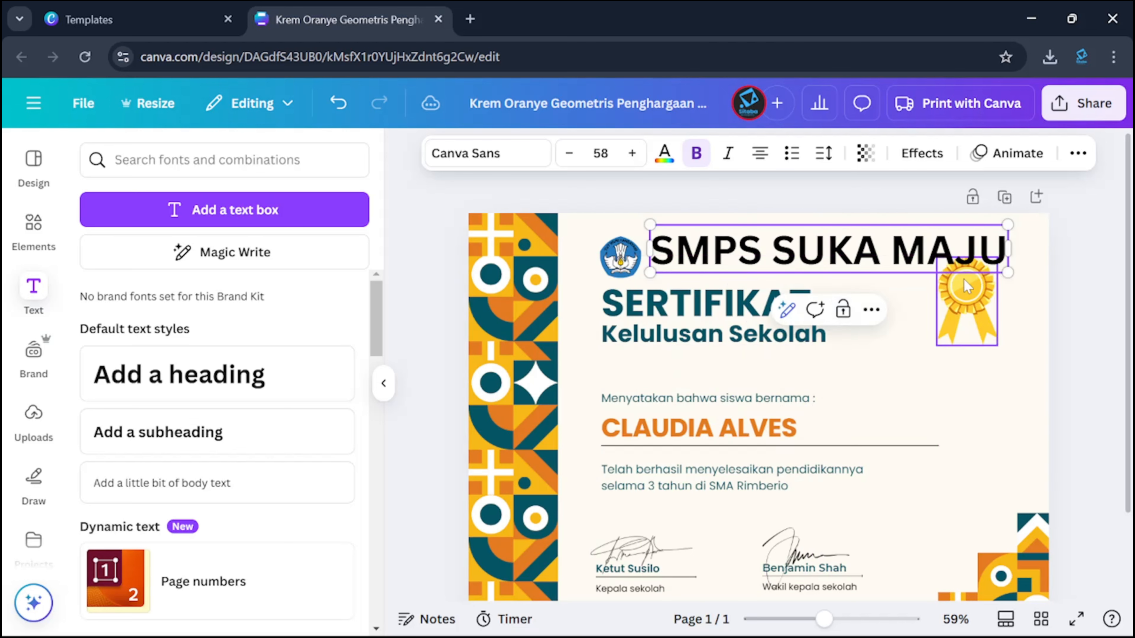
pyautogui.moveTo(1006, 223); pyautogui.dragTo(760, 254)
pyautogui.click(832, 239)
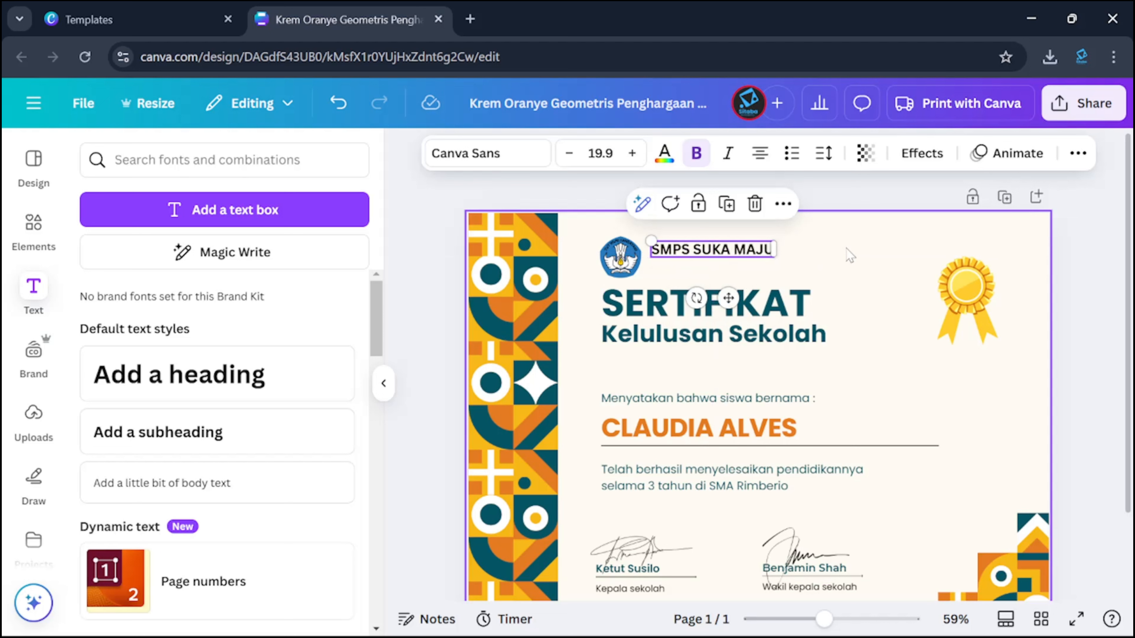
# Step: Add a second line reading Kota Jepot under the school name, align it, and remove its bold
pyautogui.doubleClick(756, 254)
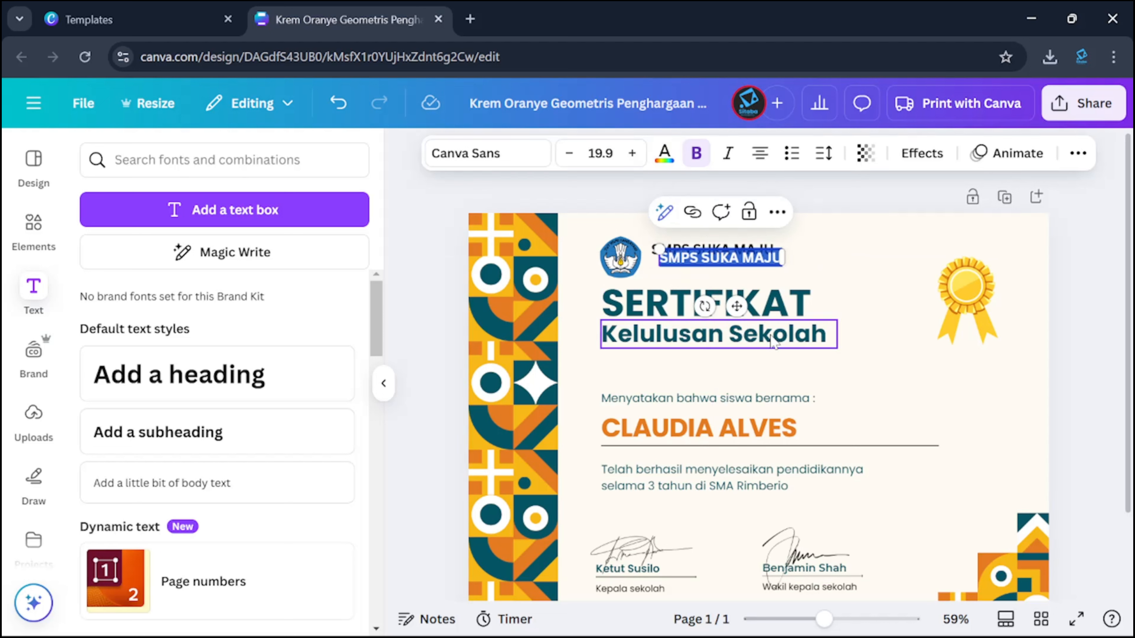
pyautogui.write('Kota')
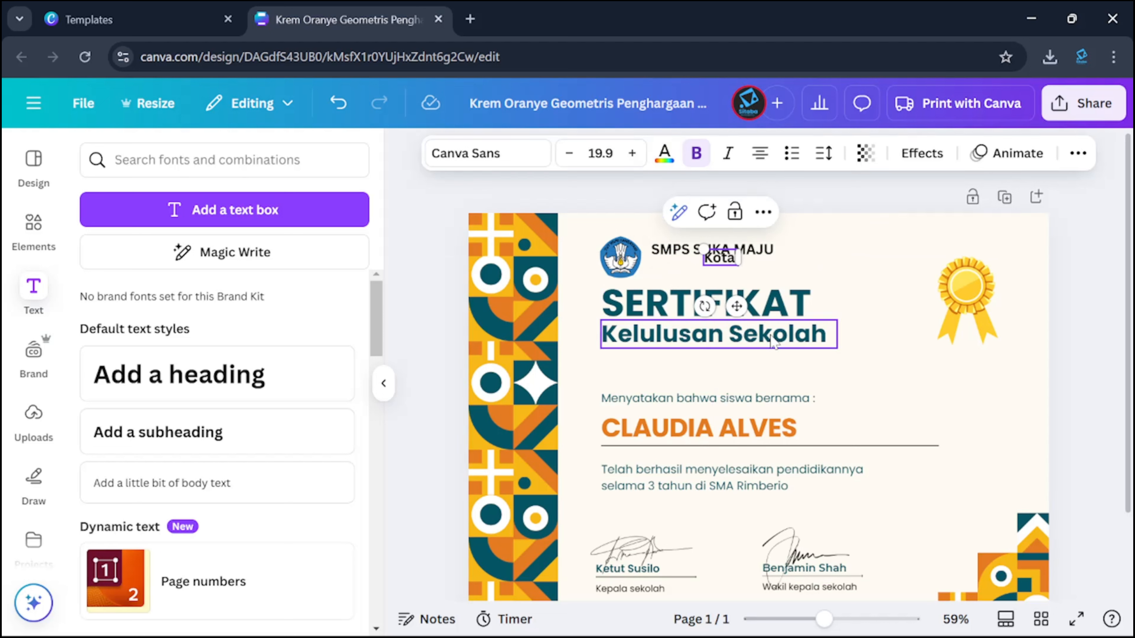
pyautogui.write(' Jepol')
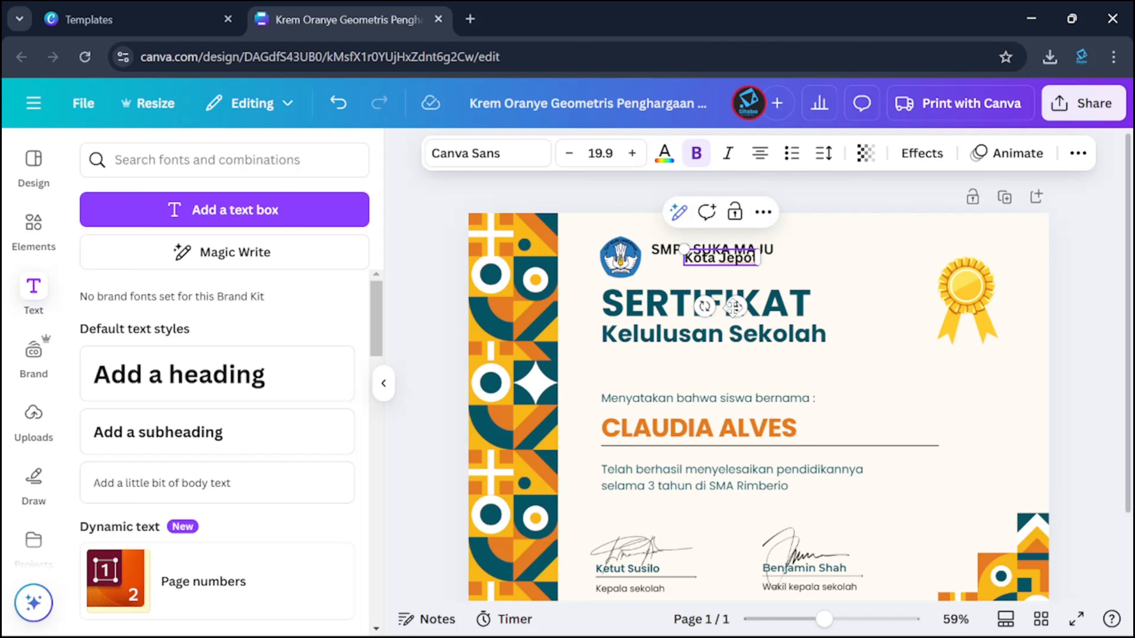
pyautogui.moveTo(734, 307); pyautogui.dragTo(703, 309)
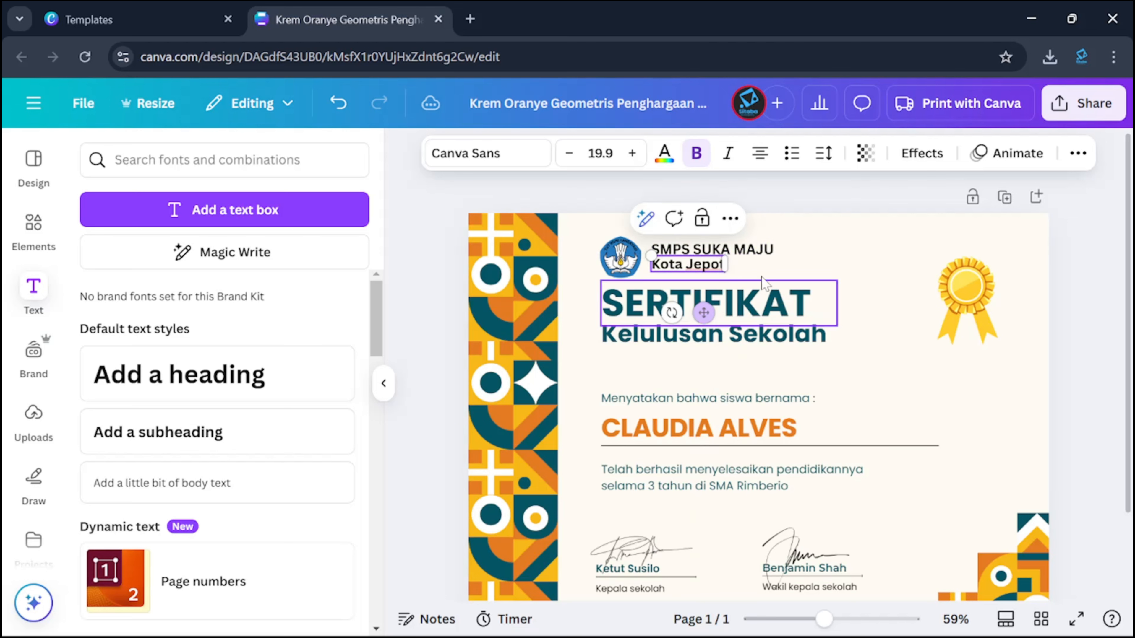
pyautogui.click(703, 155)
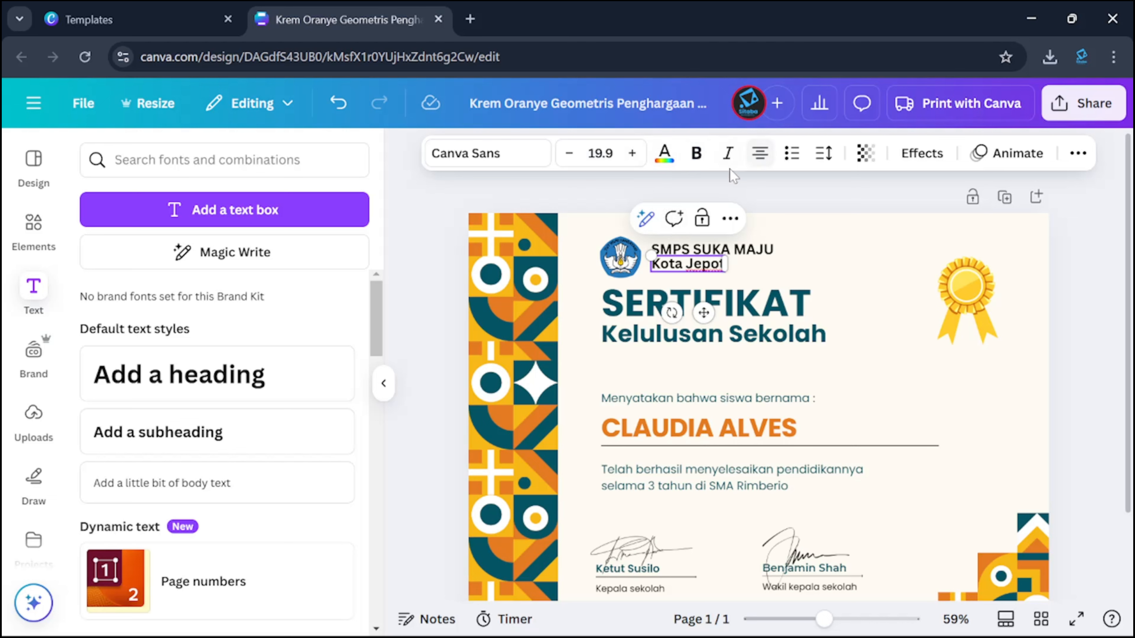
# Step: Select both header lines and change their font to Poppins
pyautogui.click(733, 193)
pyautogui.click(747, 250)
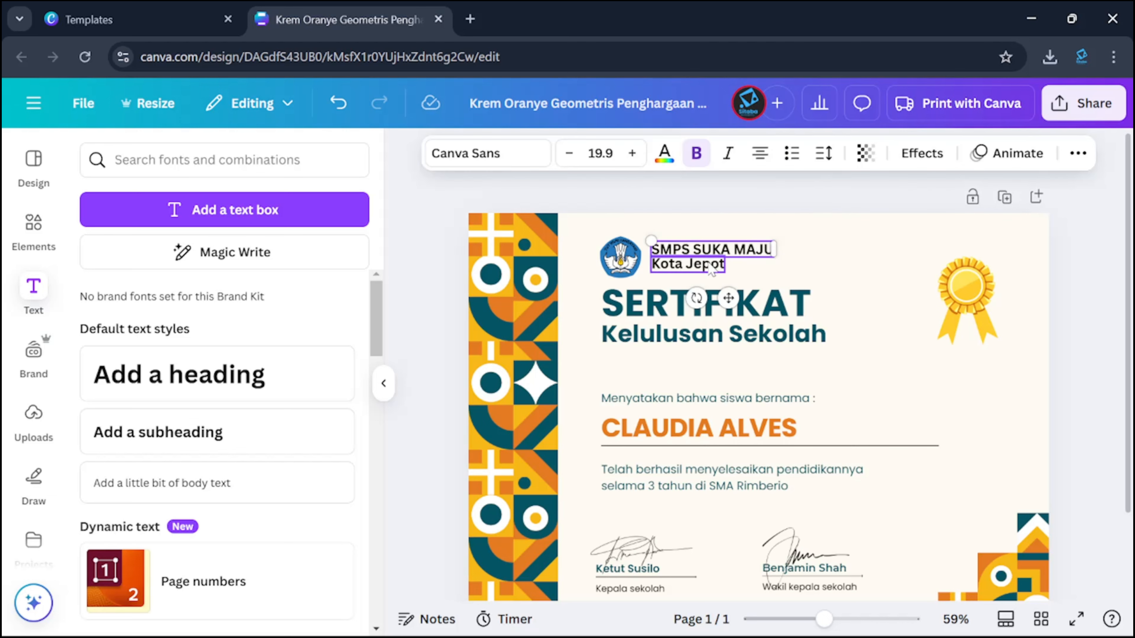
pyautogui.keyDown('shift'); pyautogui.click(710, 264); pyautogui.keyUp('shift')
pyautogui.click(489, 157)
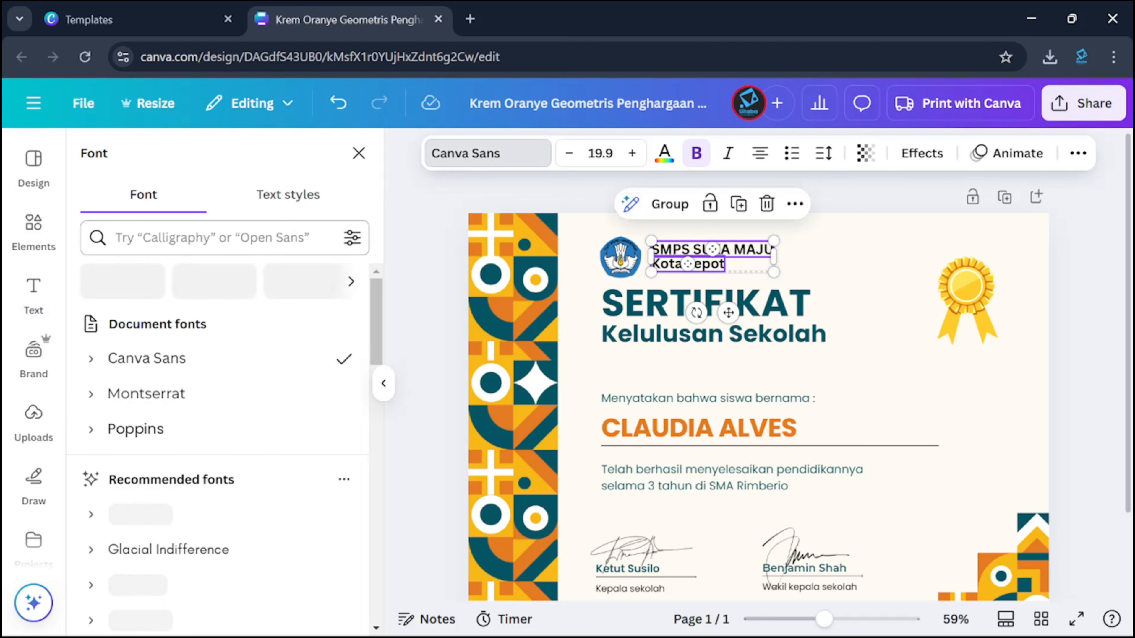
pyautogui.click(267, 437)
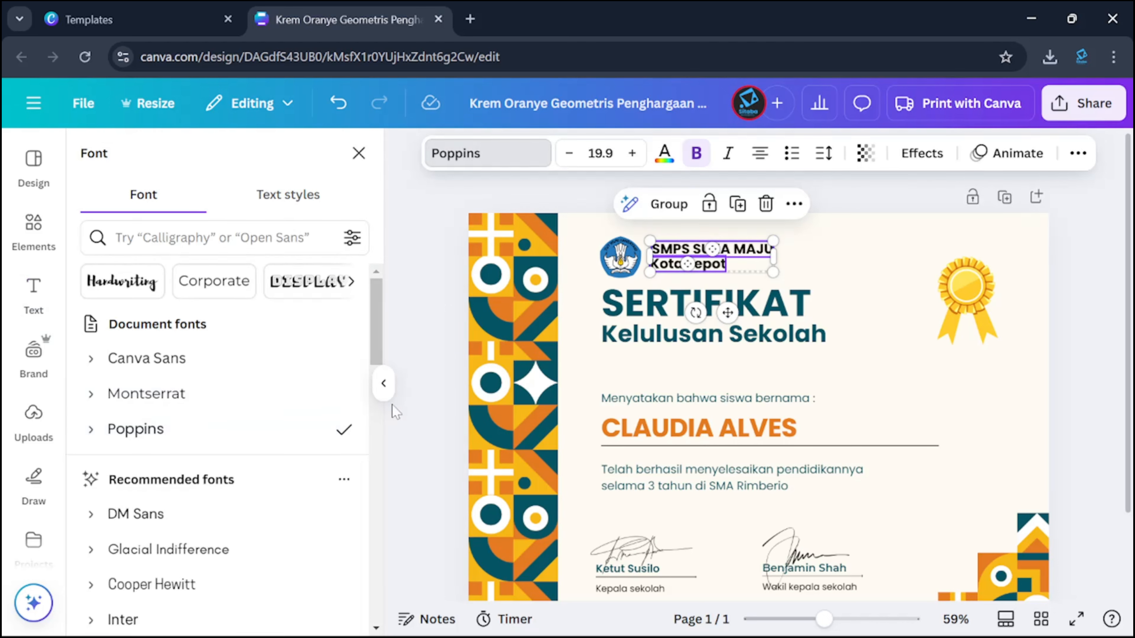
pyautogui.click(433, 376)
pyautogui.click(1106, 374)
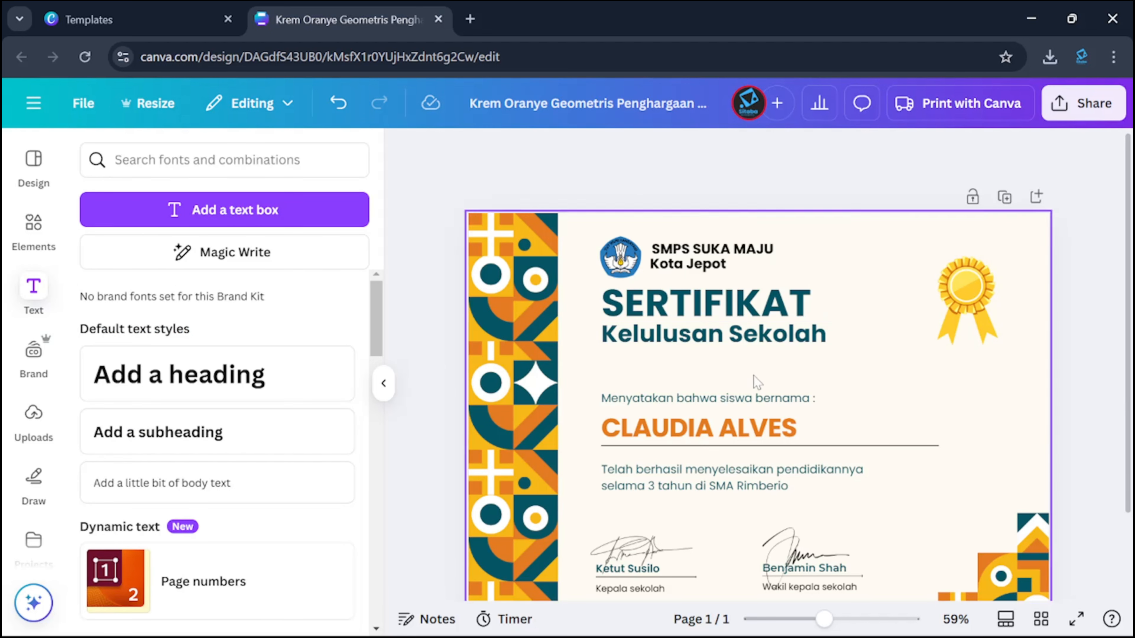
# Step: Make the Kota Jepot line non-bold and italic
pyautogui.click(724, 313)
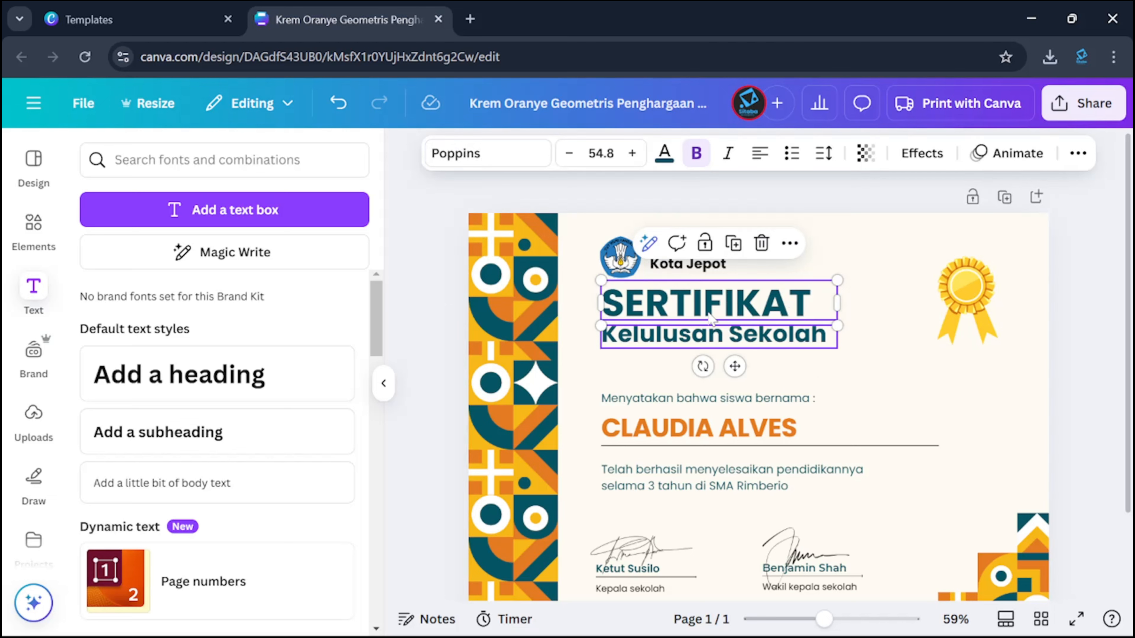
pyautogui.click(635, 202)
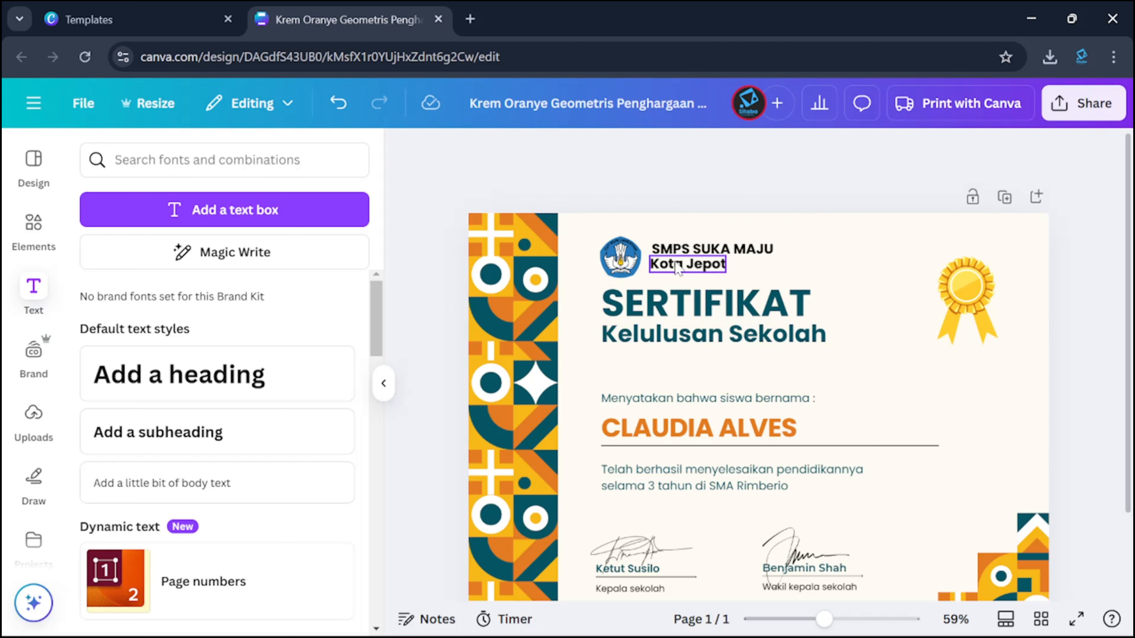
pyautogui.moveTo(678, 268); pyautogui.dragTo(679, 263)
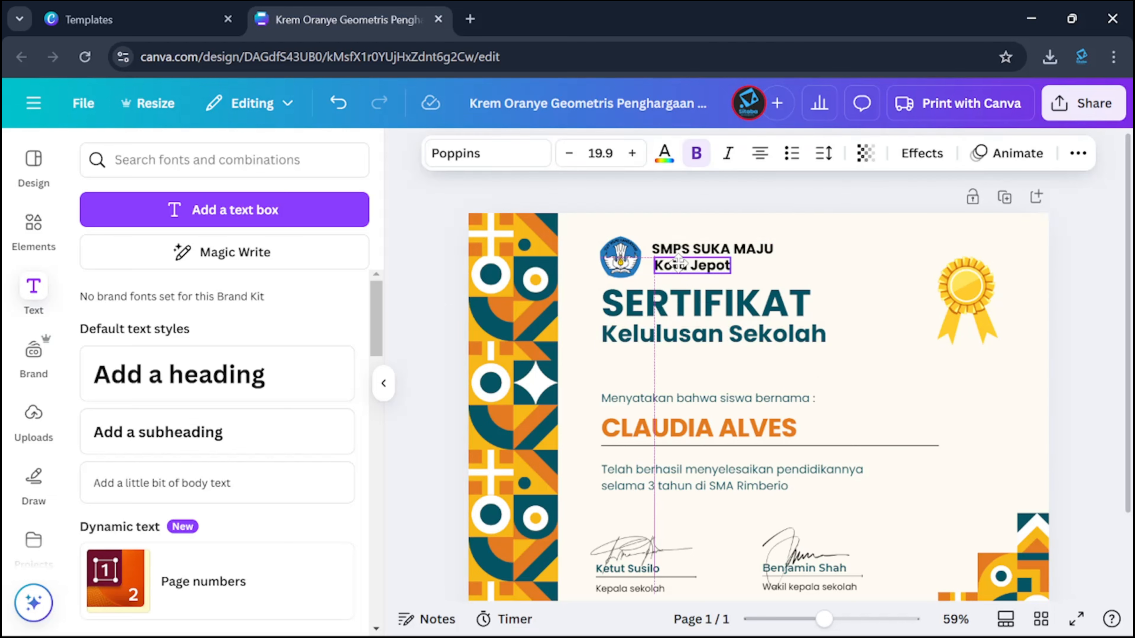
pyautogui.click(696, 154)
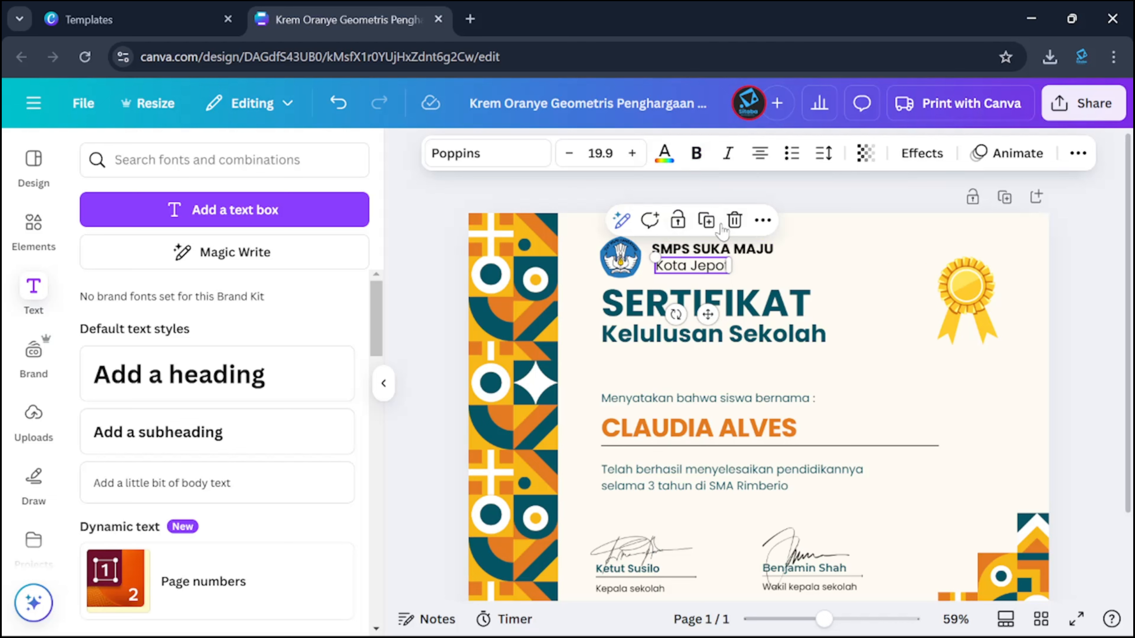
pyautogui.click(729, 154)
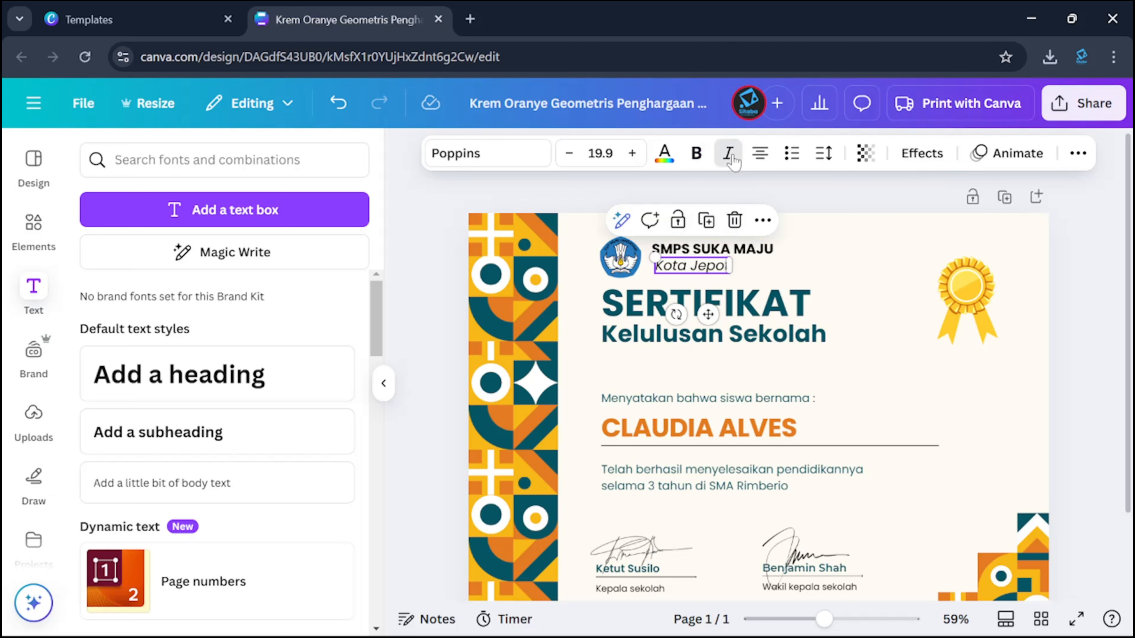
# Step: Shrink the Kota Jepot line to 15.9 and nudge it into line beneath the school name
pyautogui.click(721, 187)
pyautogui.moveTo(701, 267); pyautogui.dragTo(697, 267)
pyautogui.click(759, 193)
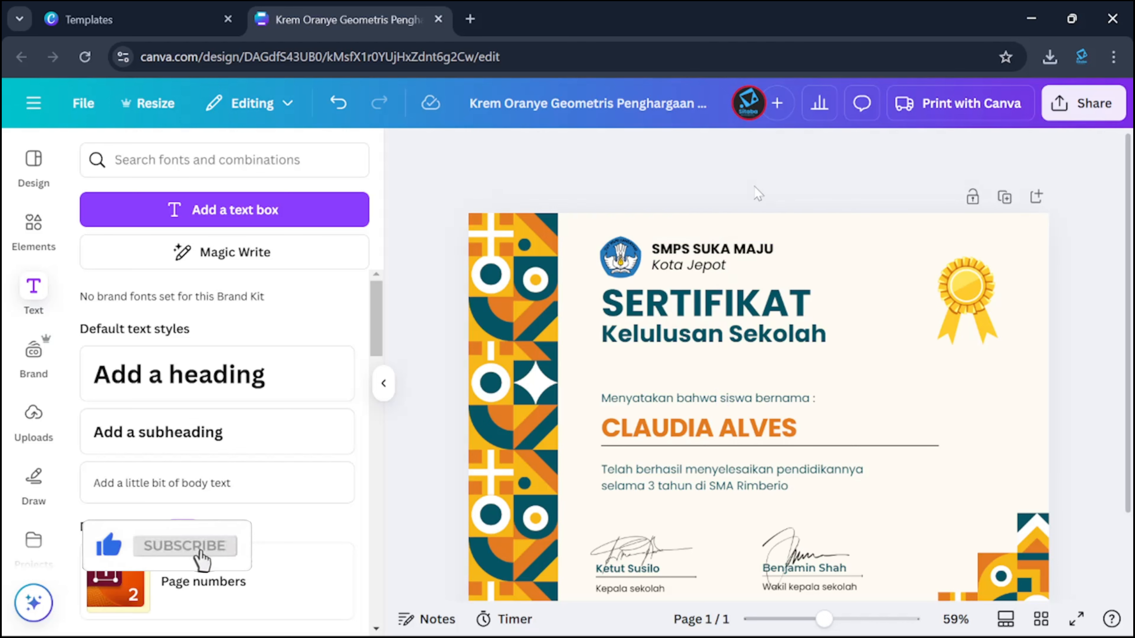
pyautogui.moveTo(758, 193); pyautogui.dragTo(710, 274)
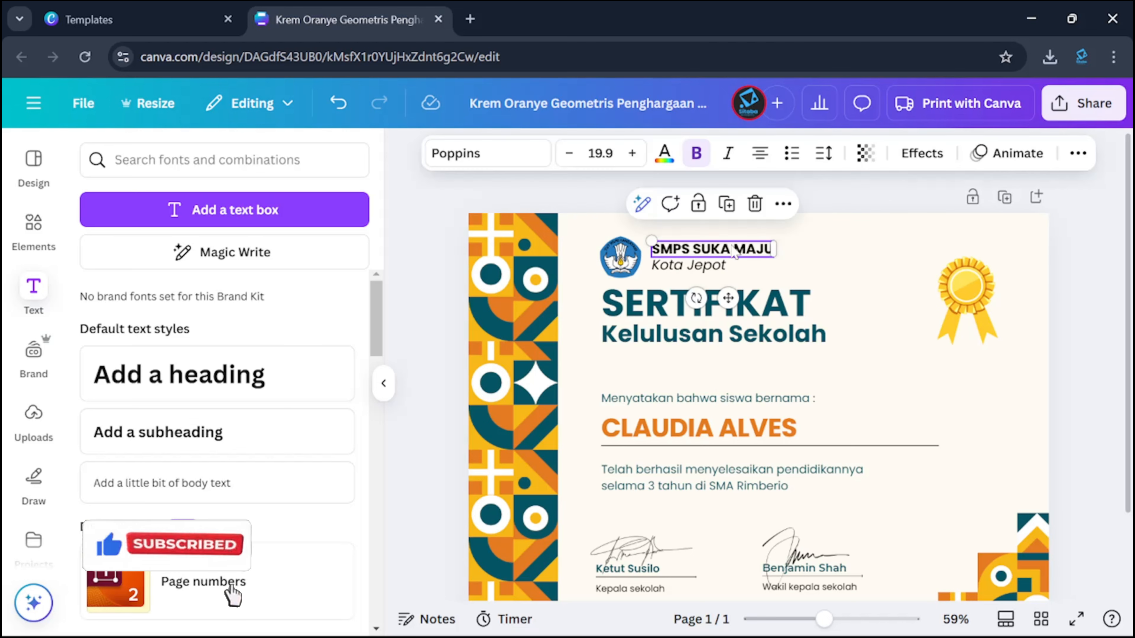
pyautogui.click(710, 273)
pyautogui.click(569, 154)
pyautogui.click(569, 154)
pyautogui.click(569, 153)
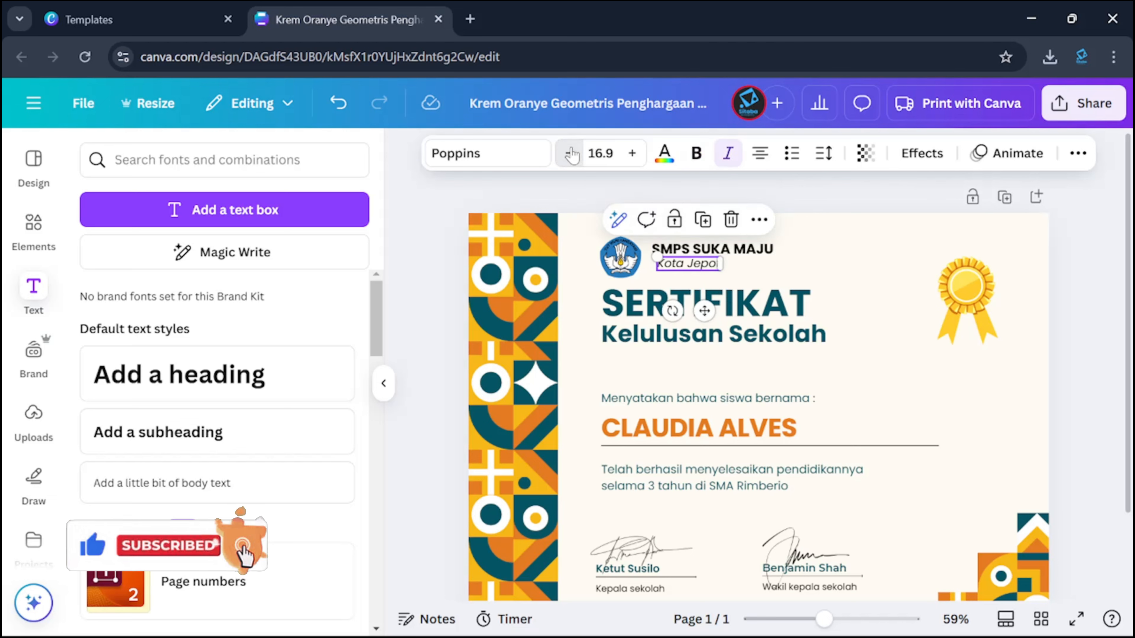
pyautogui.click(569, 153)
pyautogui.moveTo(704, 310); pyautogui.dragTo(697, 310)
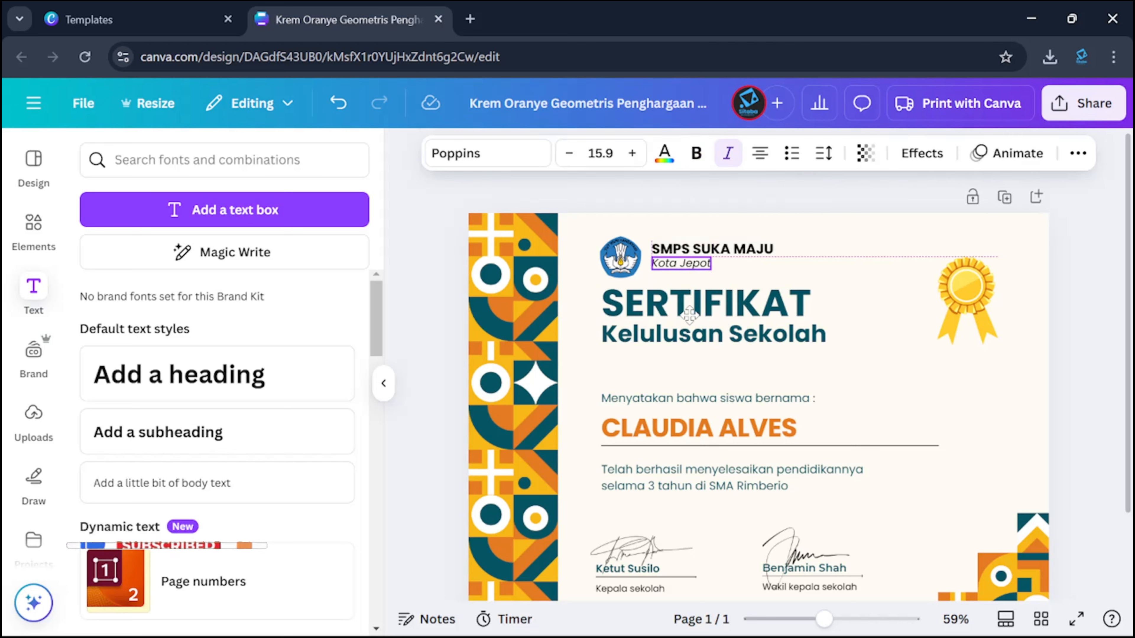
# Step: Select both header lines together and color them dark teal
pyautogui.keyDown('shift'); pyautogui.click(740, 247); pyautogui.keyUp('shift')
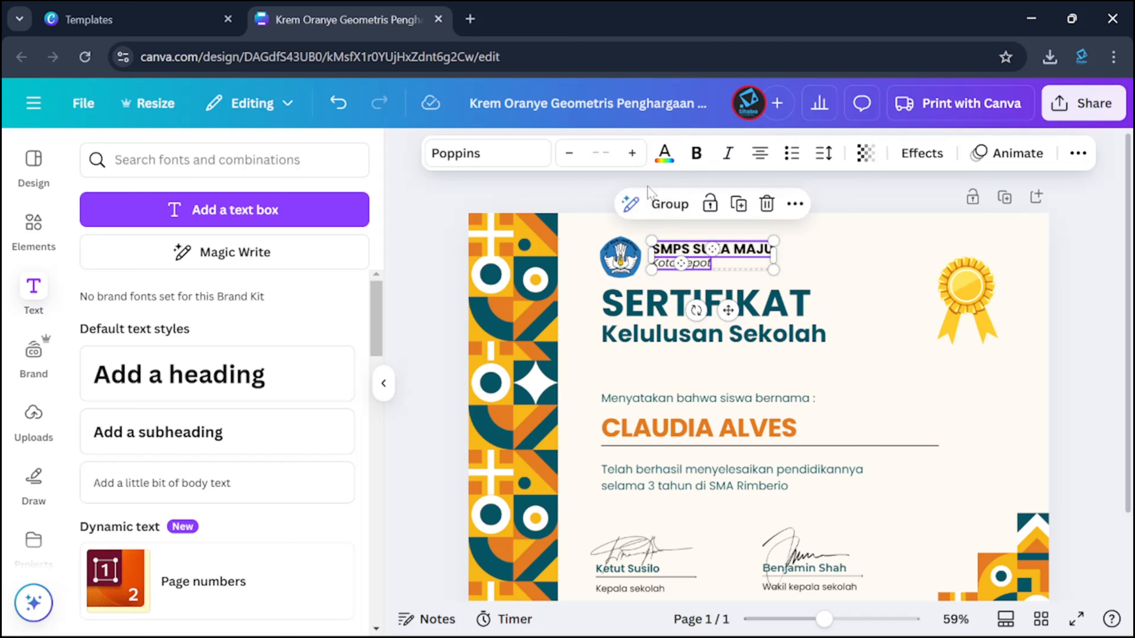
pyautogui.click(665, 153)
pyautogui.click(194, 286)
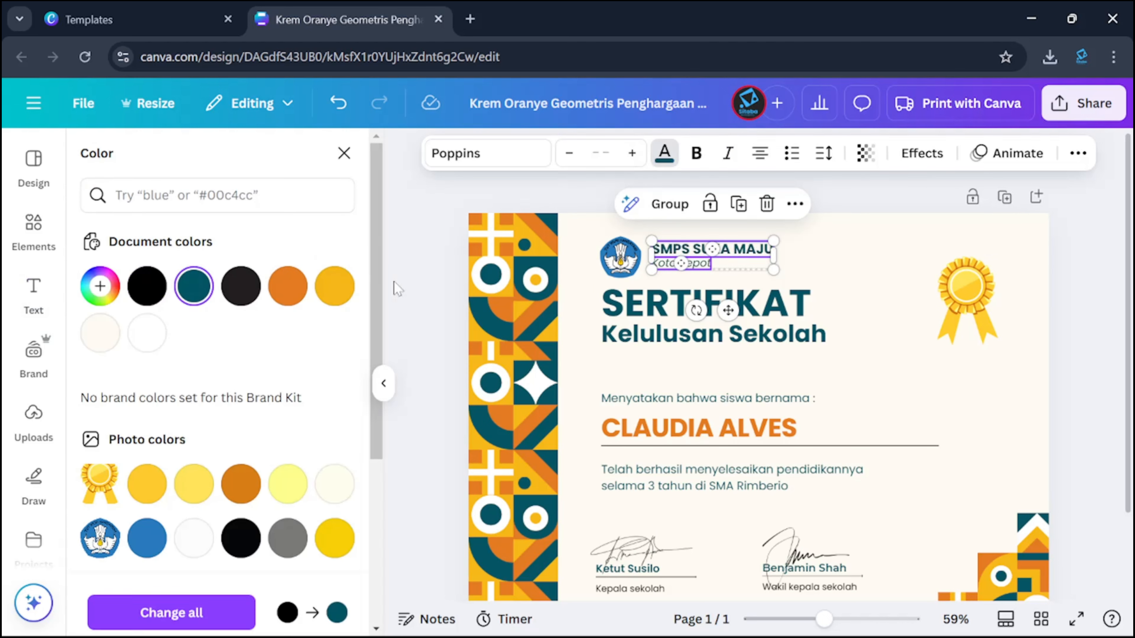
pyautogui.click(425, 291)
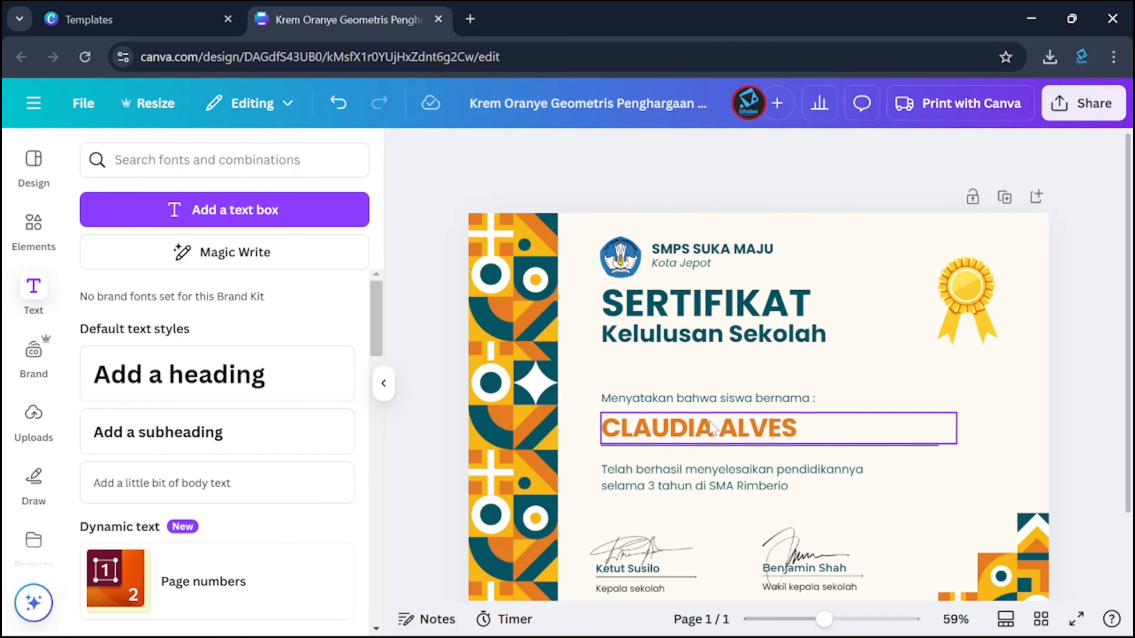
# Step: Move the statement line, the recipient name and its underline upward
pyautogui.moveTo(711, 397); pyautogui.dragTo(711, 366)
pyautogui.moveTo(745, 436); pyautogui.dragTo(740, 404)
pyautogui.moveTo(738, 446); pyautogui.dragTo(734, 421)
# Step: Replace the recipient name with the placeholder NAMA
pyautogui.click(675, 413)
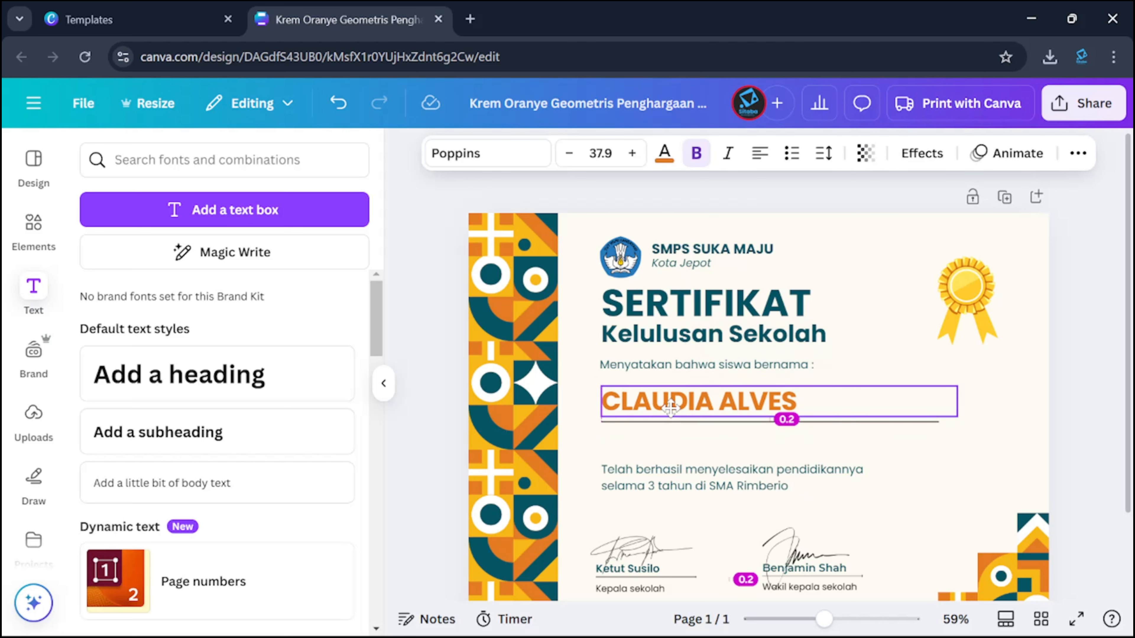
pyautogui.doubleClick(675, 412)
pyautogui.write('NAMA')
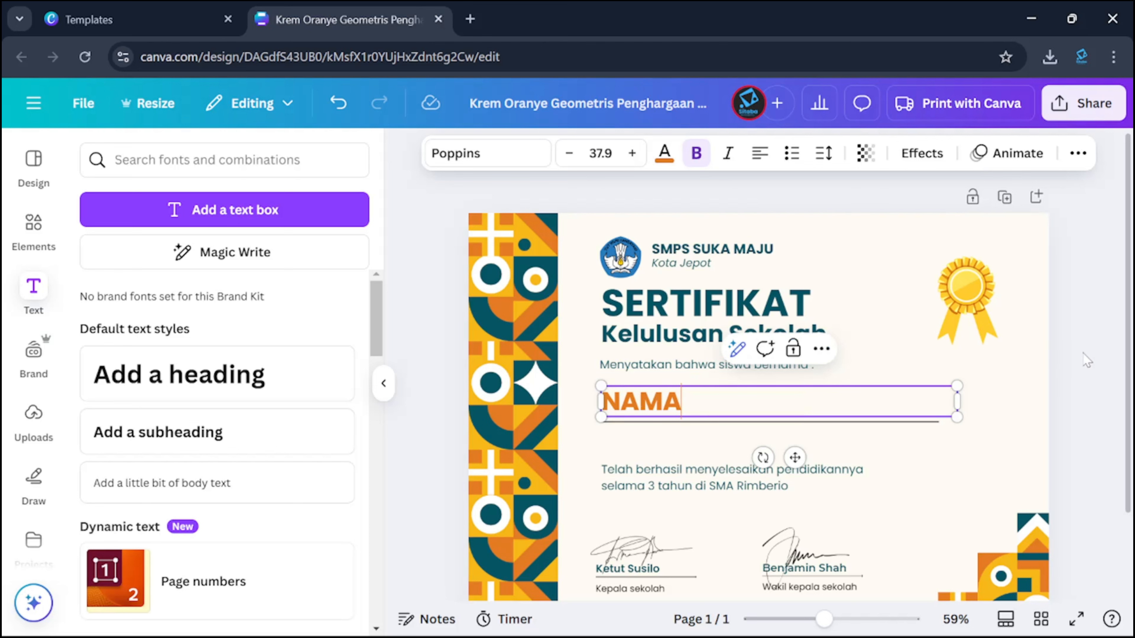
pyautogui.click(1052, 358)
pyautogui.rightClick(626, 416)
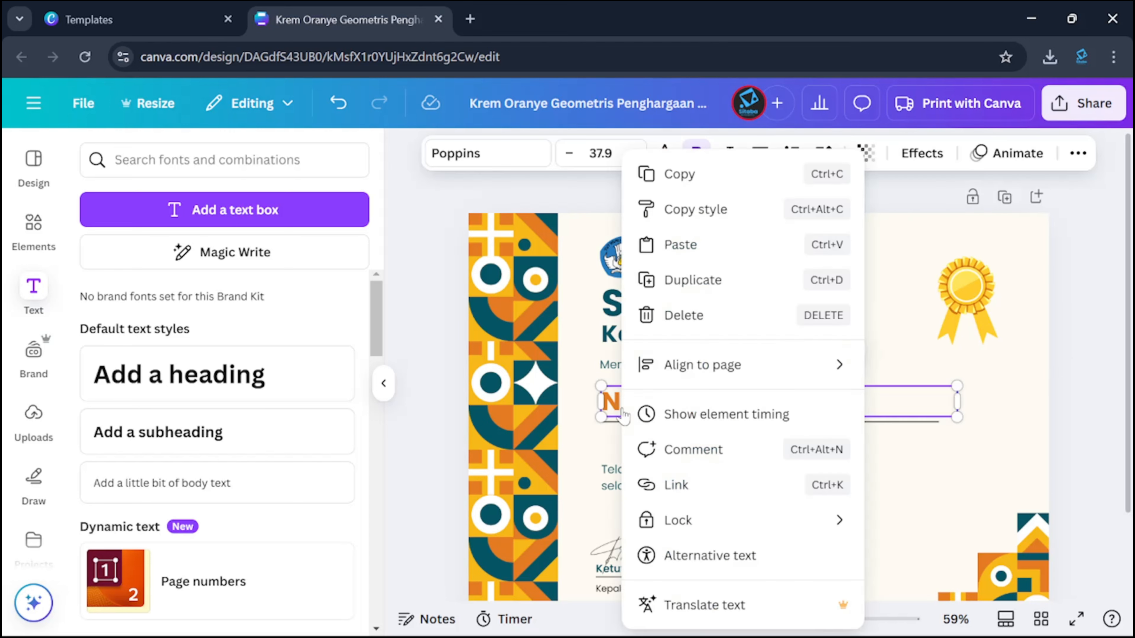
pyautogui.click(413, 421)
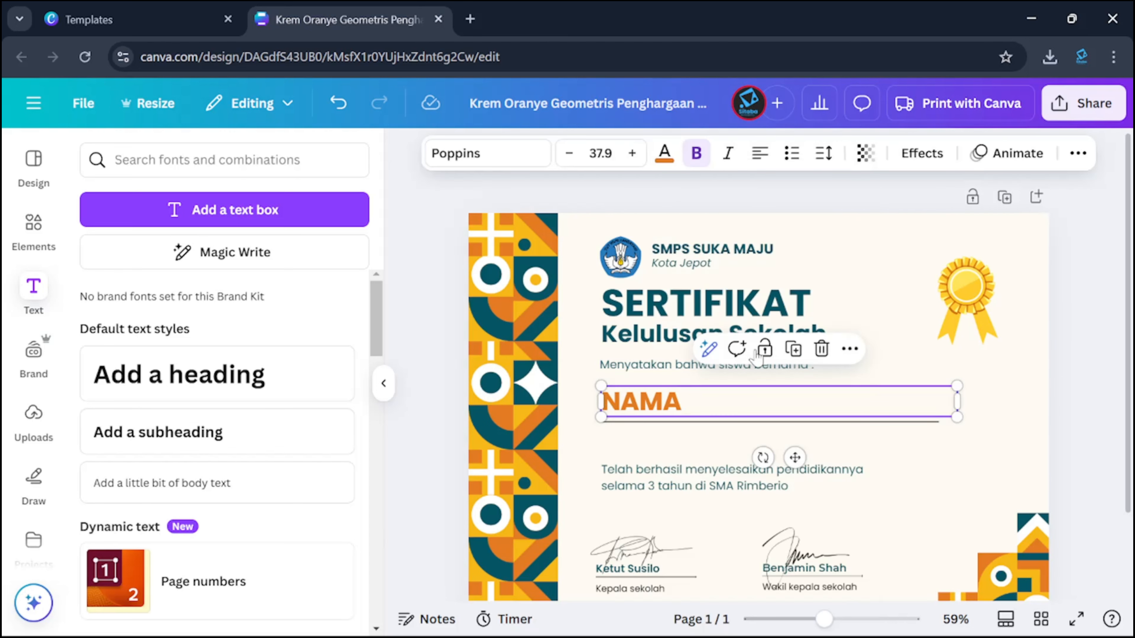
# Step: Duplicate the NAMA text box and move the copy below the underline
pyautogui.click(794, 349)
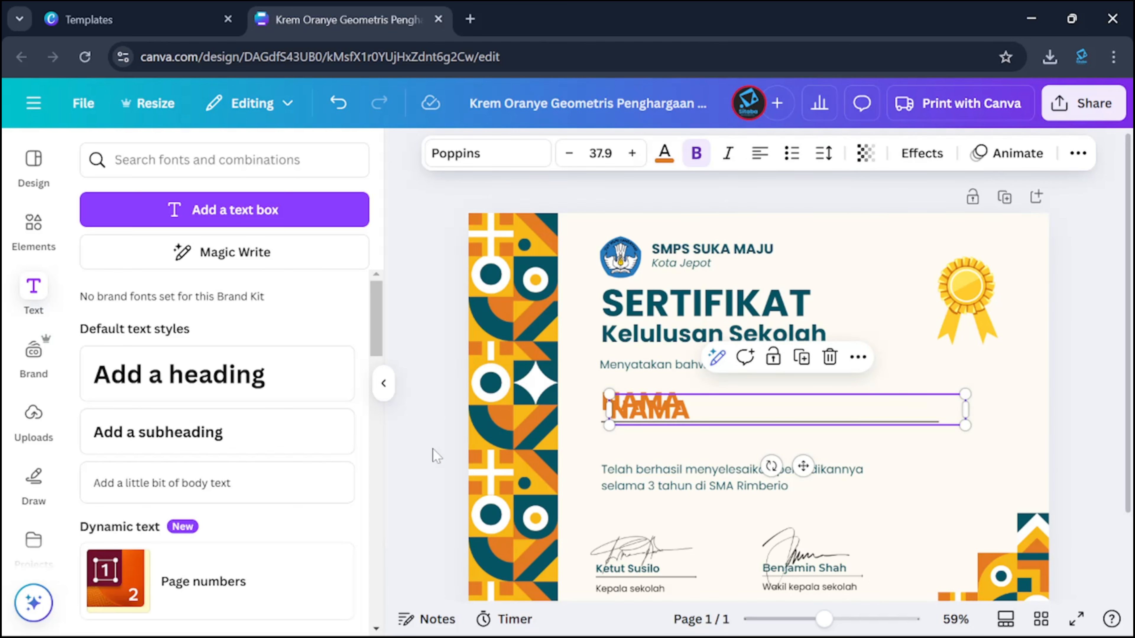
pyautogui.moveTo(640, 407); pyautogui.dragTo(632, 438)
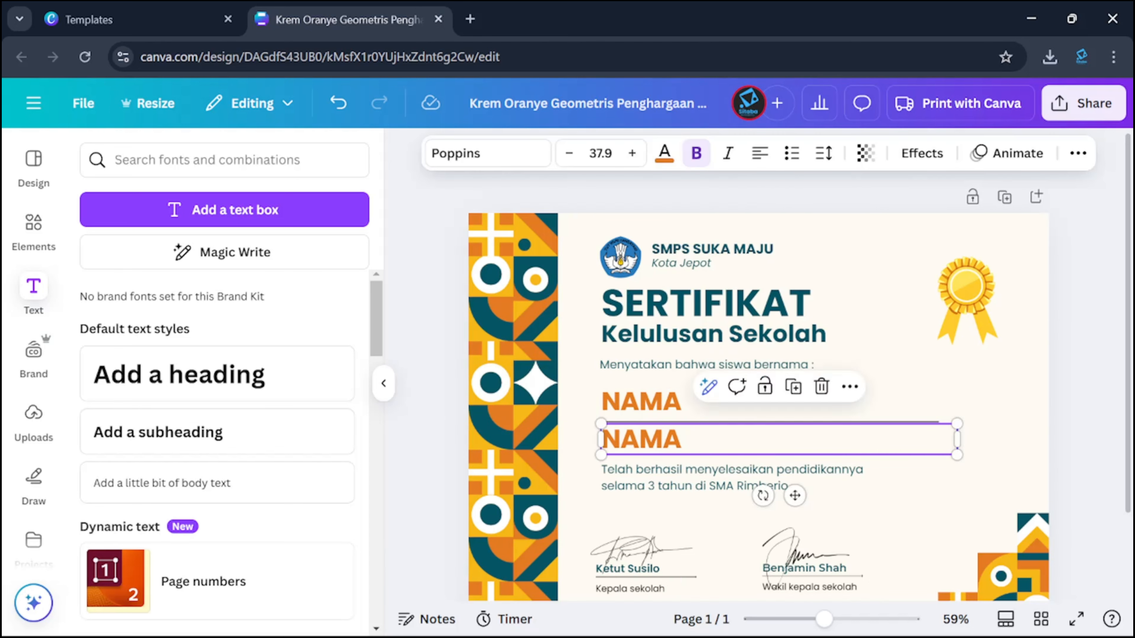
# Step: Change the duplicated text to KELAS
pyautogui.doubleClick(632, 438)
pyautogui.write('KELAS')
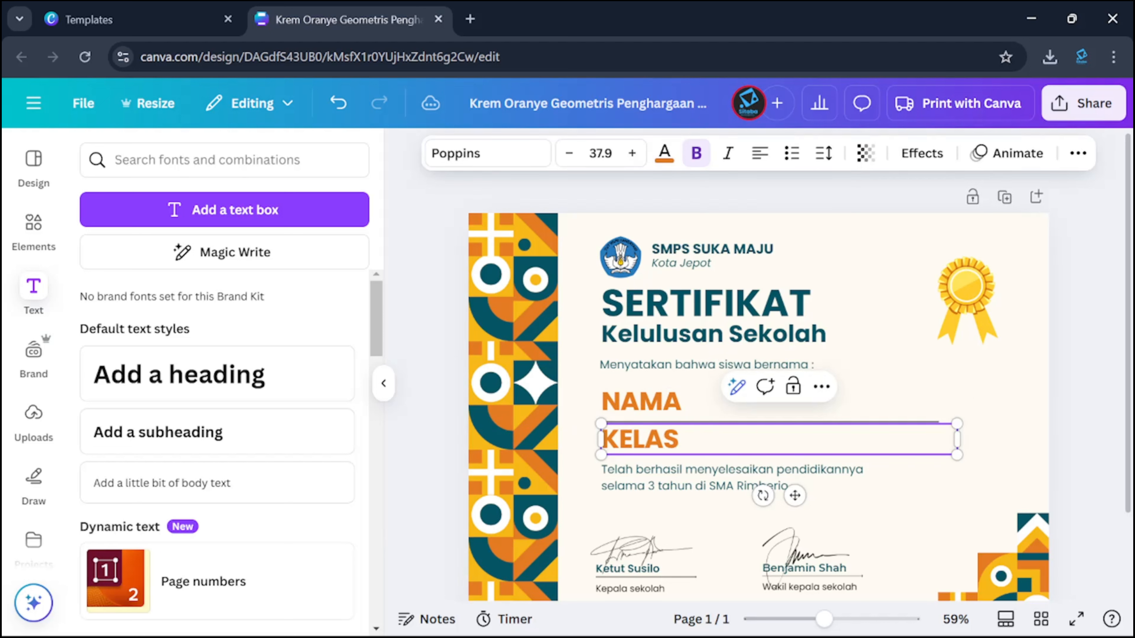
pyautogui.hotkey('ctrl', 'a')
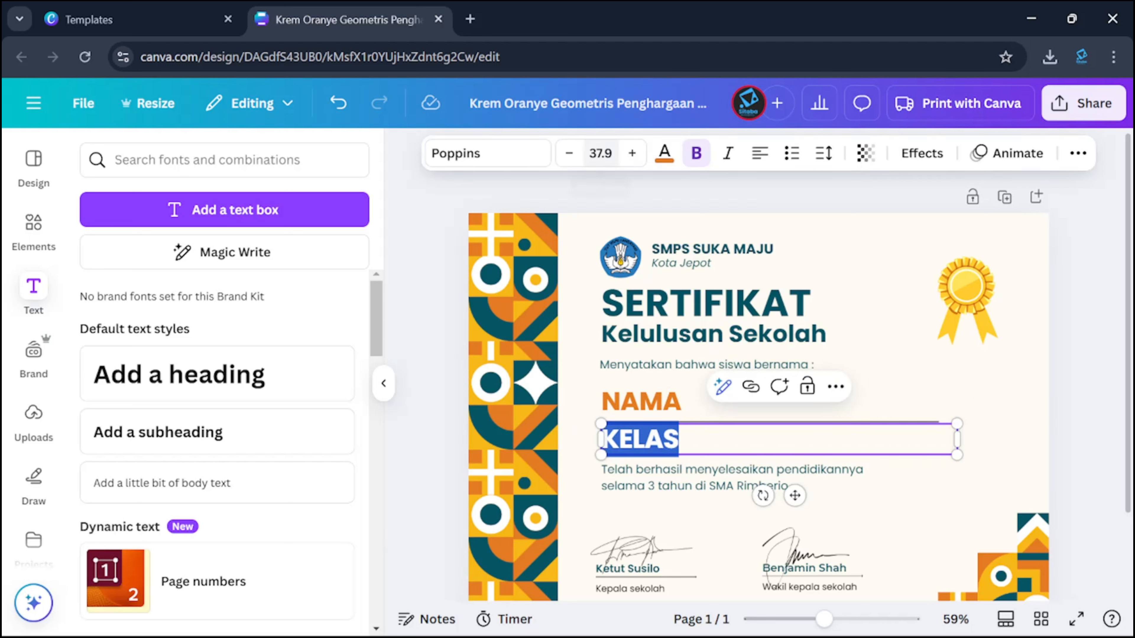
# Step: Reduce the KELAS text size and set it to 20
pyautogui.click(567, 155)
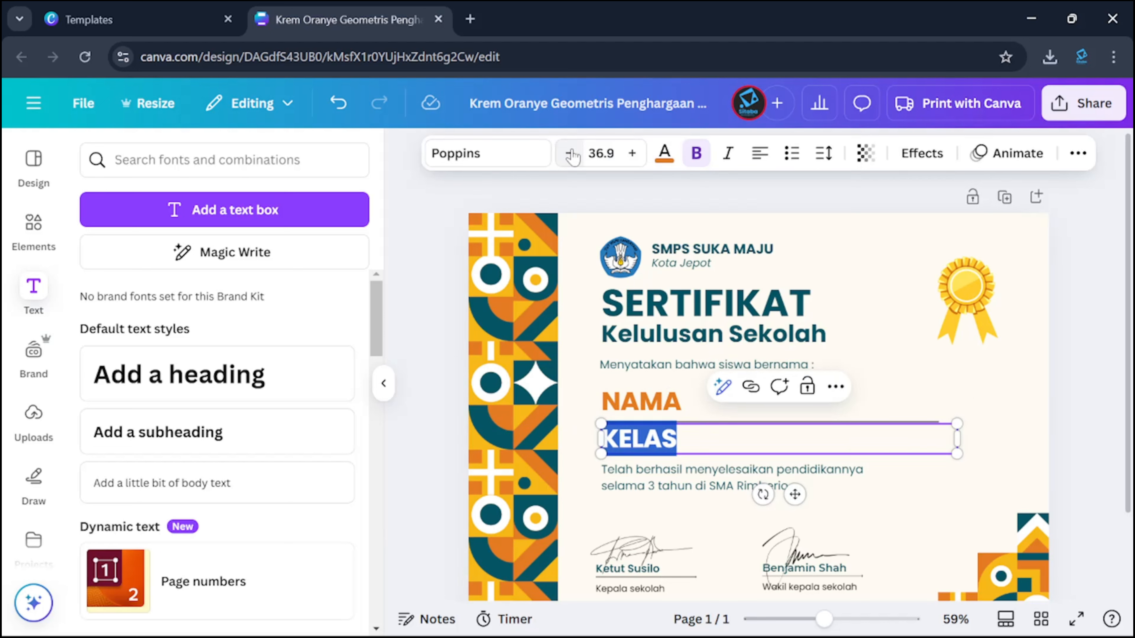
pyautogui.click(568, 155)
pyautogui.click(569, 156)
pyautogui.click(568, 155)
pyautogui.click(571, 156)
pyautogui.click(571, 156)
pyautogui.doubleClick(571, 156)
pyautogui.click(571, 156)
pyautogui.doubleClick(572, 156)
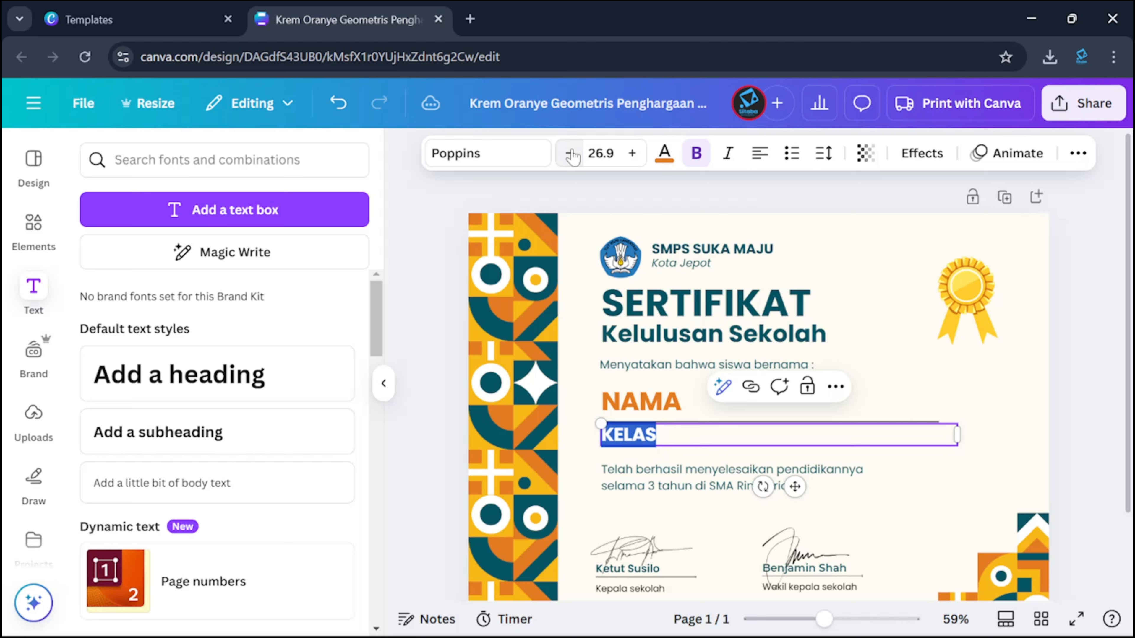
pyautogui.click(571, 156)
pyautogui.doubleClick(571, 156)
pyautogui.click(571, 156)
pyautogui.click(571, 156)
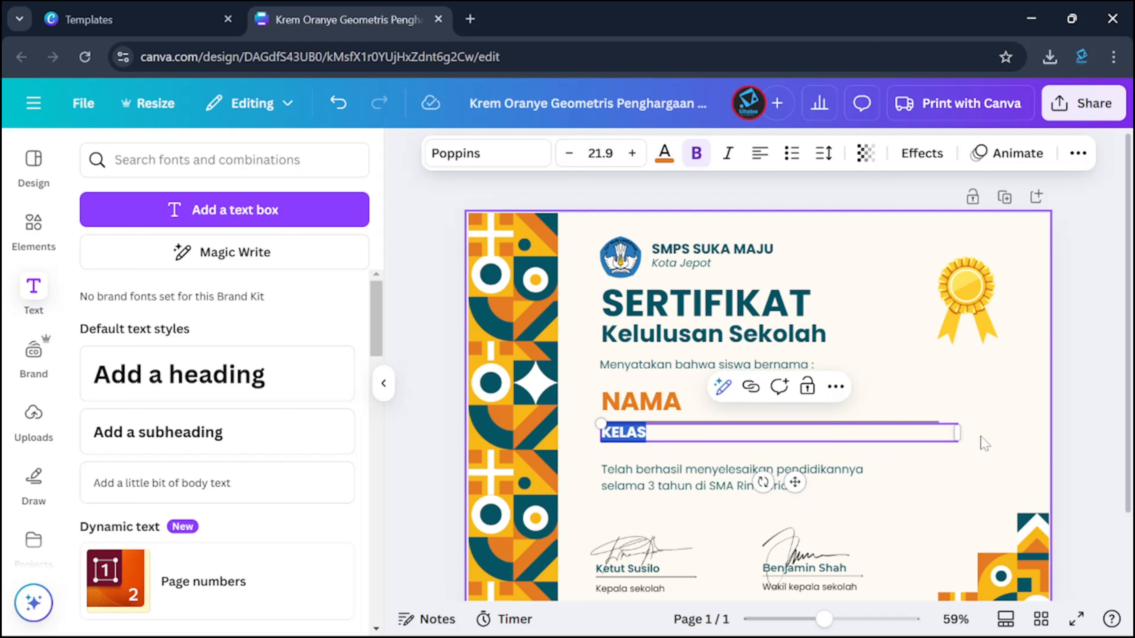
pyautogui.click(1067, 421)
pyautogui.click(623, 434)
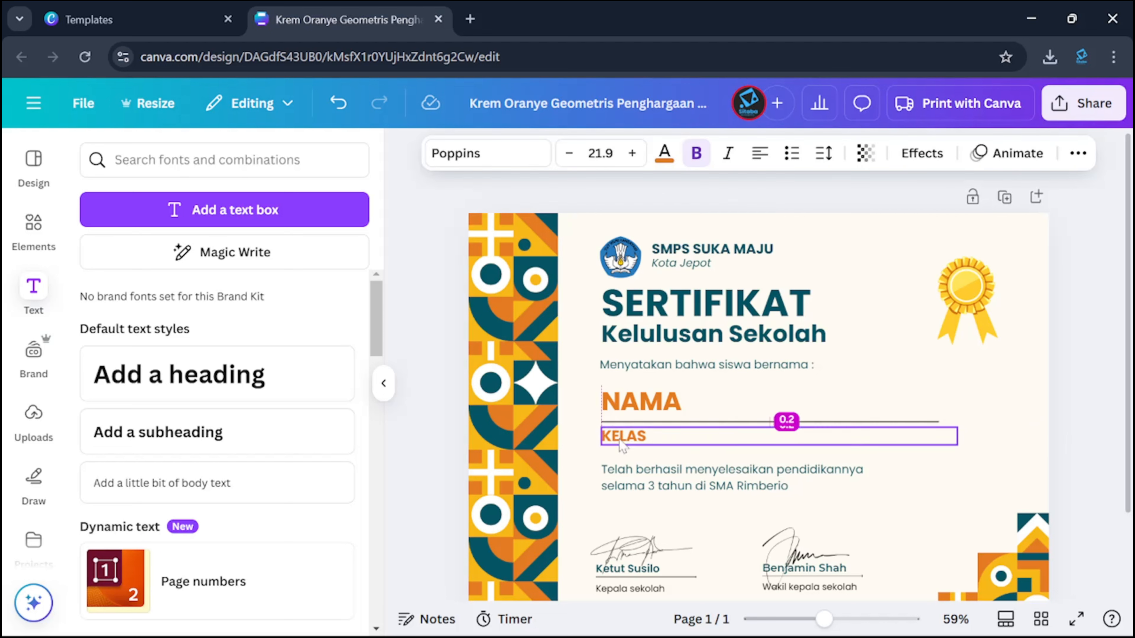
pyautogui.click(601, 153)
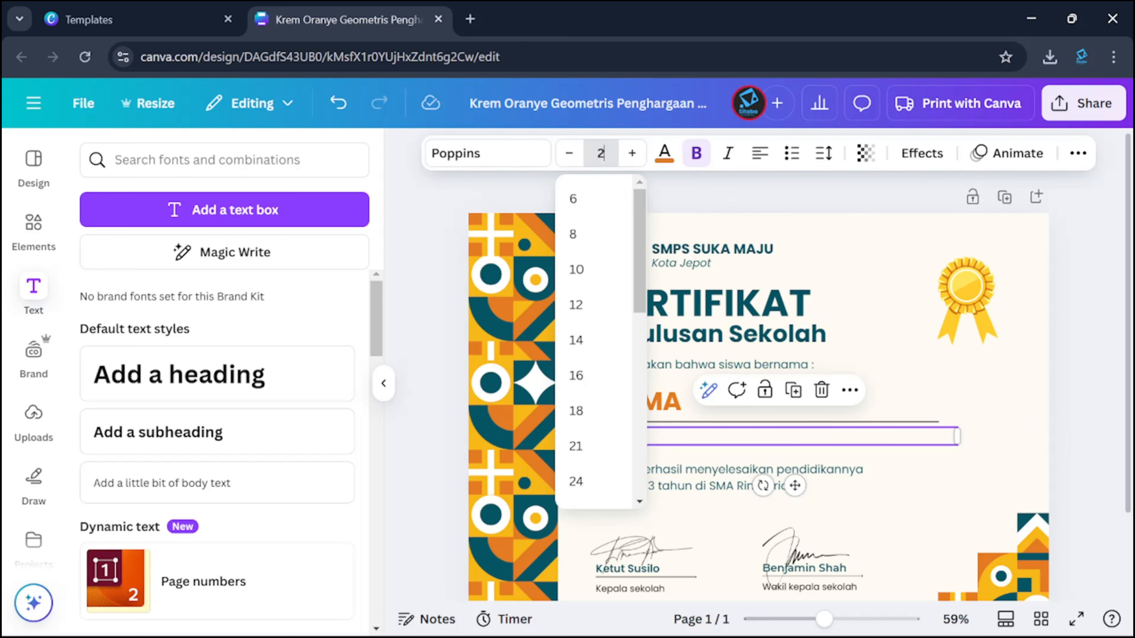
pyautogui.write('20')
pyautogui.press('Return')
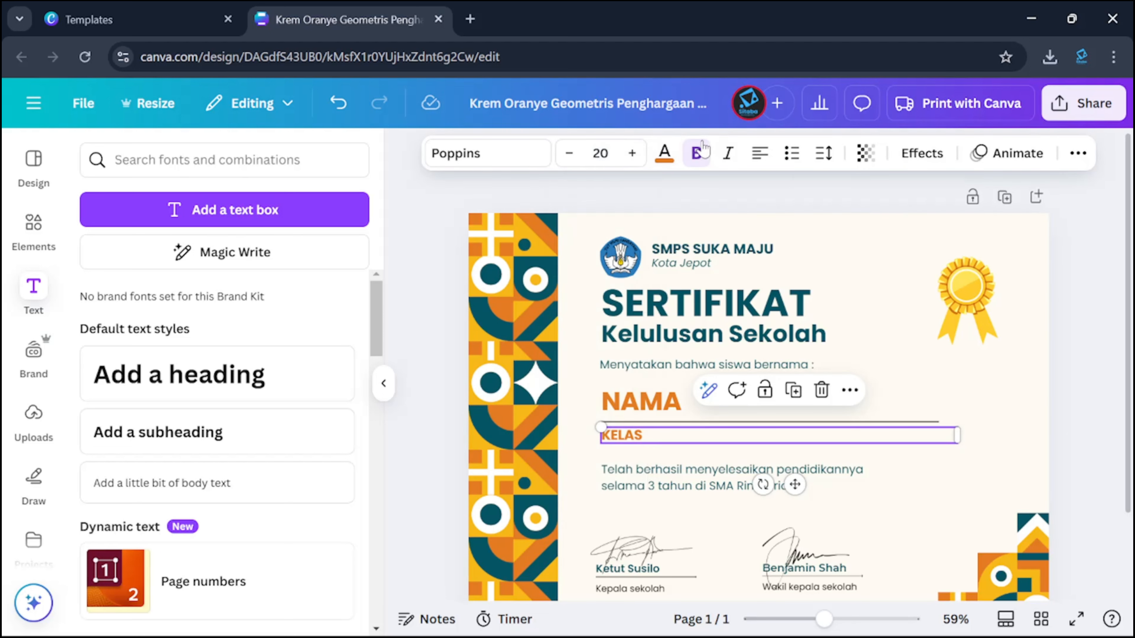
# Step: Color the KELAS text black
pyautogui.click(665, 153)
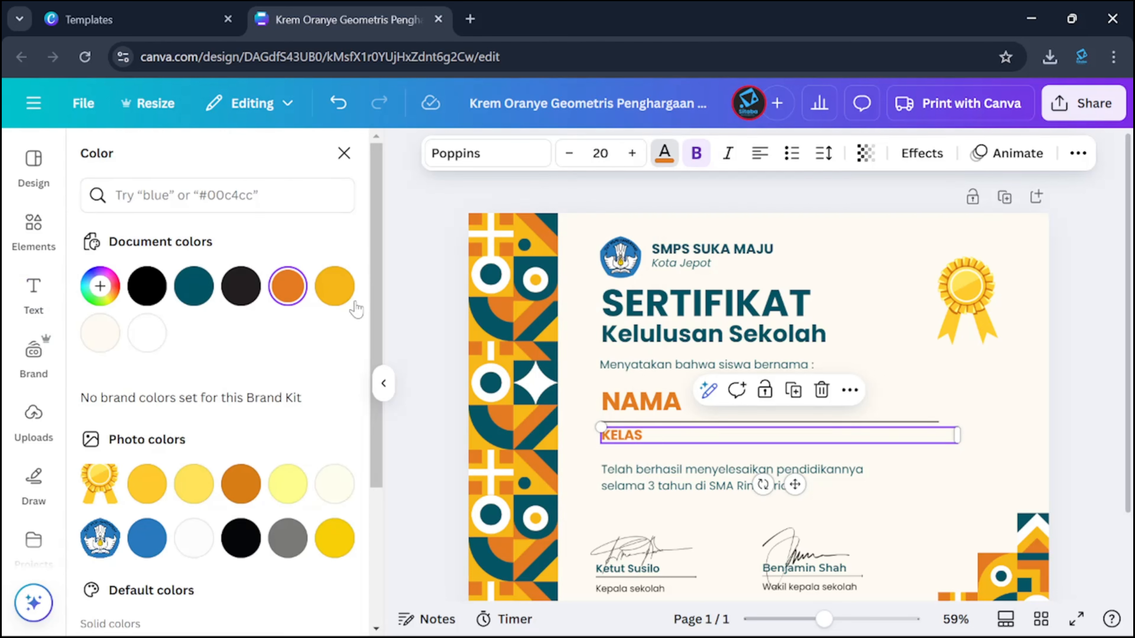
pyautogui.click(351, 288)
pyautogui.click(147, 286)
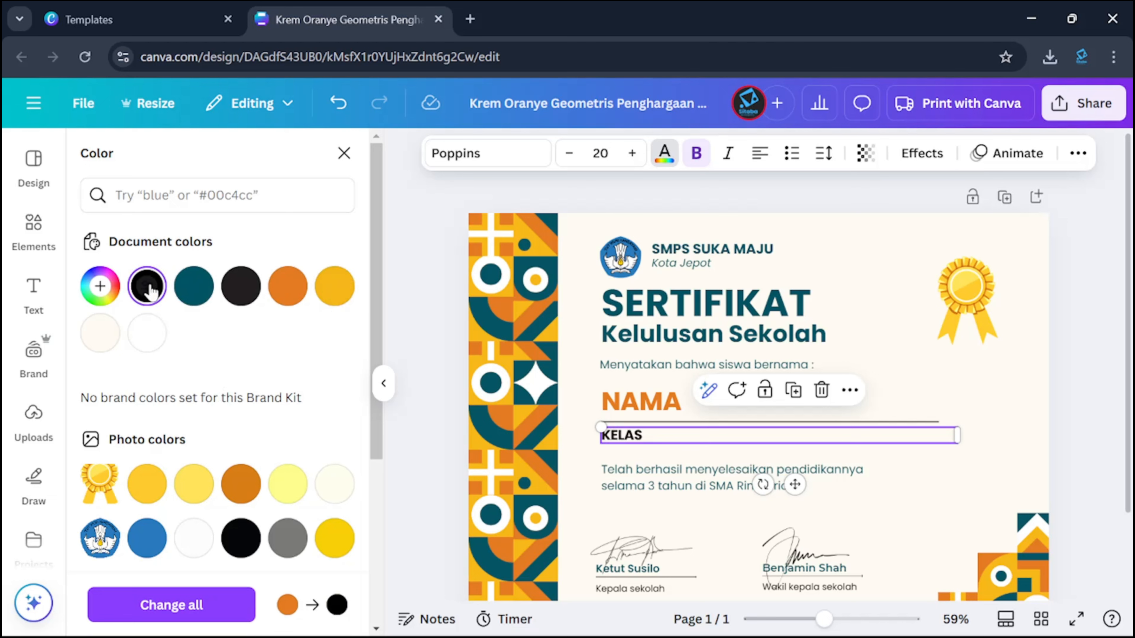
pyautogui.click(1096, 356)
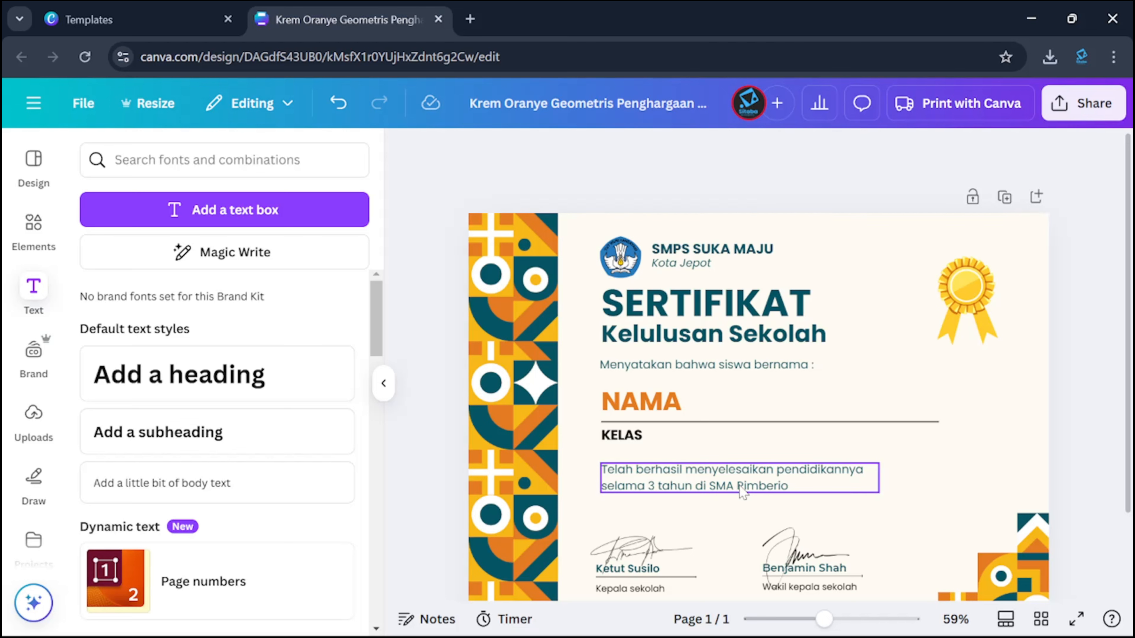
# Step: Copy SMPS SUKA MAJU from the header and paste it over SMA Rimberio in the body text
pyautogui.click(735, 249)
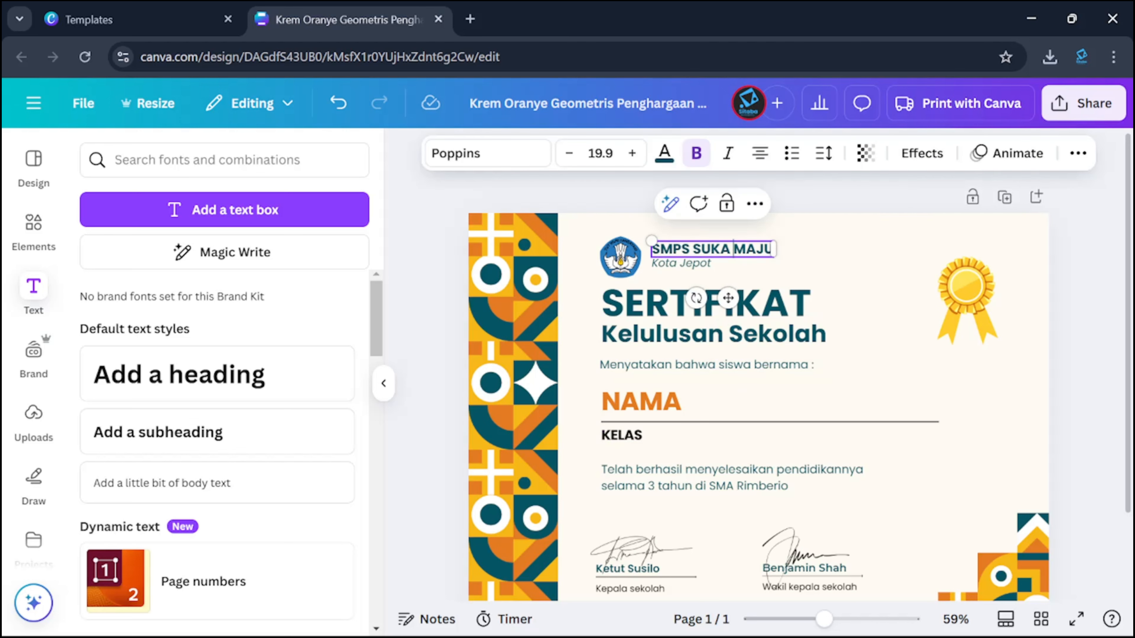
pyautogui.doubleClick(735, 248)
pyautogui.hotkey('ctrl', 'c')
pyautogui.click(760, 487)
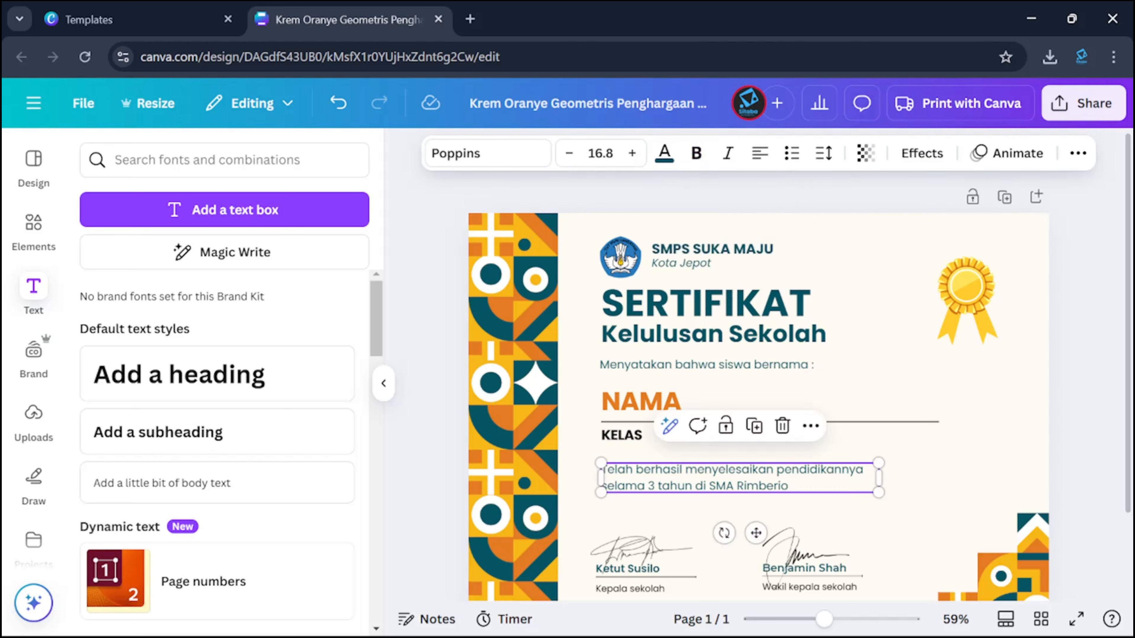
pyautogui.doubleClick(759, 487)
pyautogui.moveTo(789, 486); pyautogui.dragTo(716, 486)
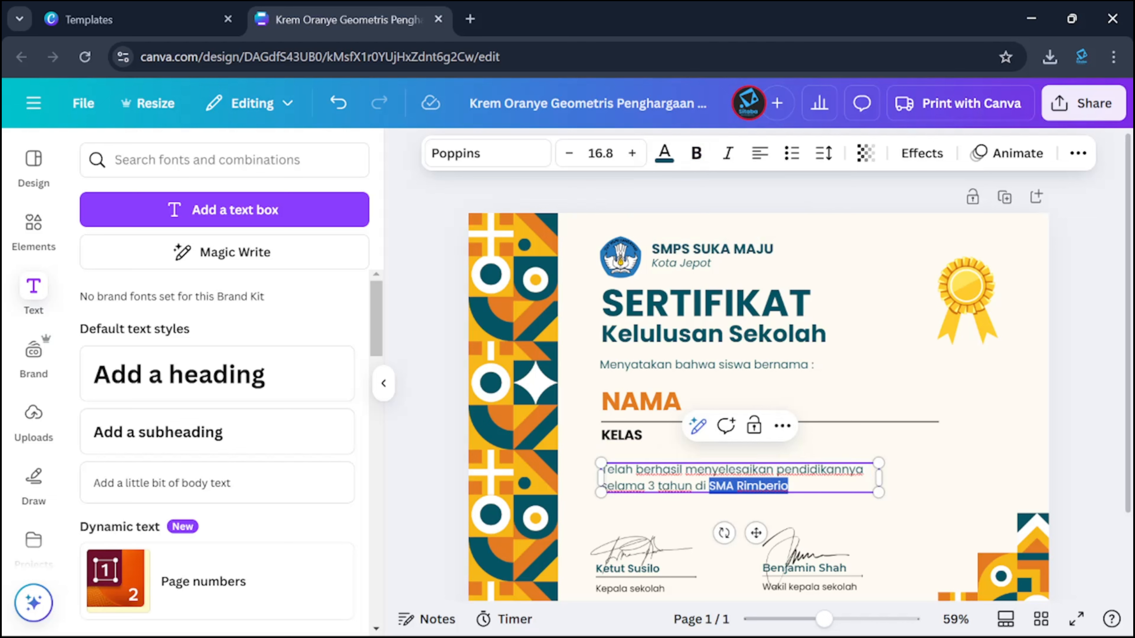
pyautogui.hotkey('ctrl', 'v')
pyautogui.click(608, 518)
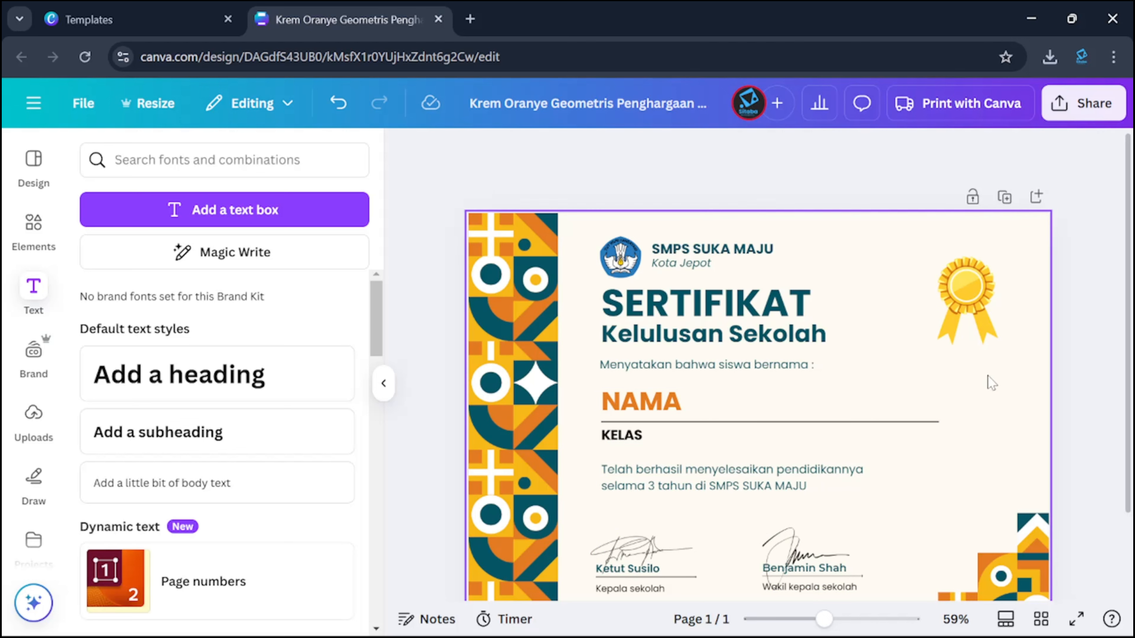
pyautogui.scroll(-5, 989, 376)
pyautogui.scroll(5, 989, 378)
pyautogui.scroll(-3, 991, 384)
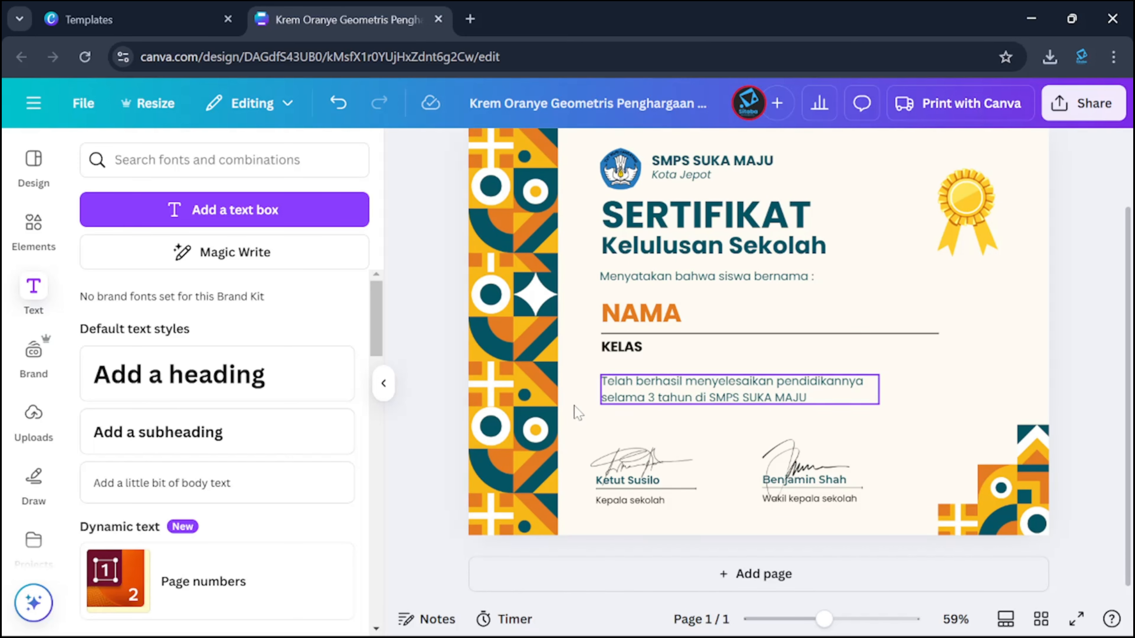
pyautogui.scroll(3, 712, 418)
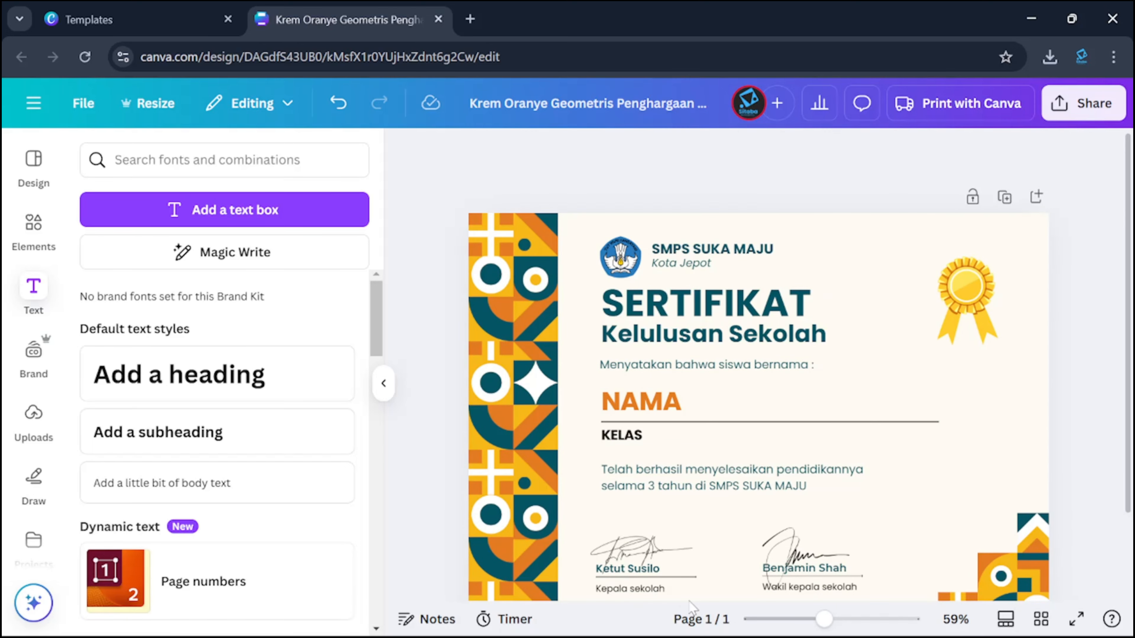
# Step: Switch to Excel, create a blank workbook and maximize its window
pyautogui.moveTo(494, 607)
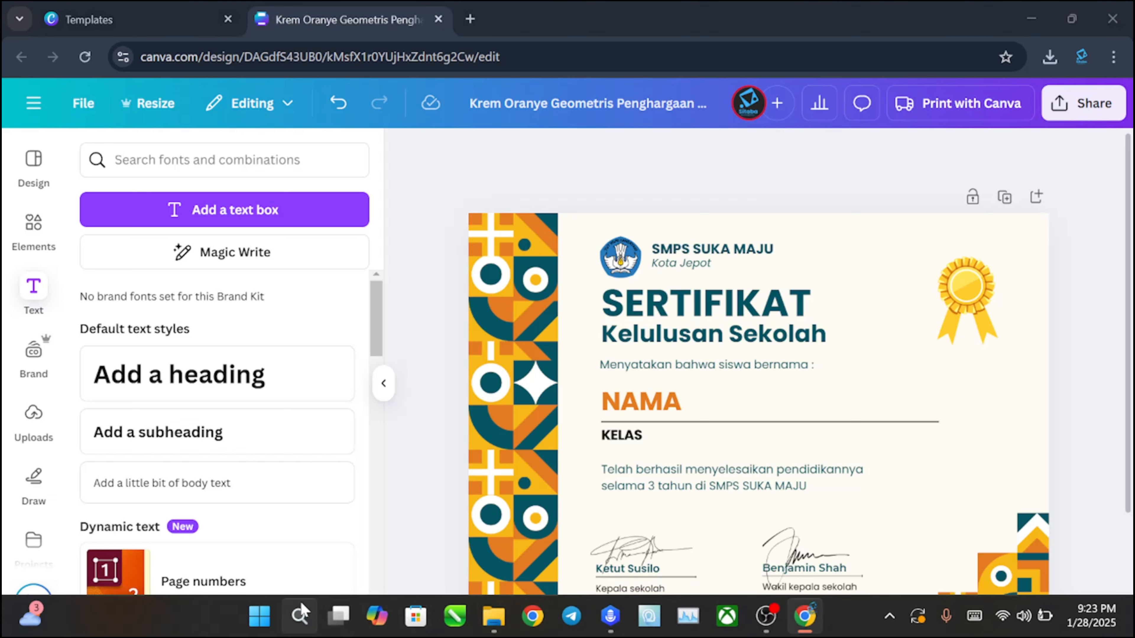
pyautogui.click(308, 616)
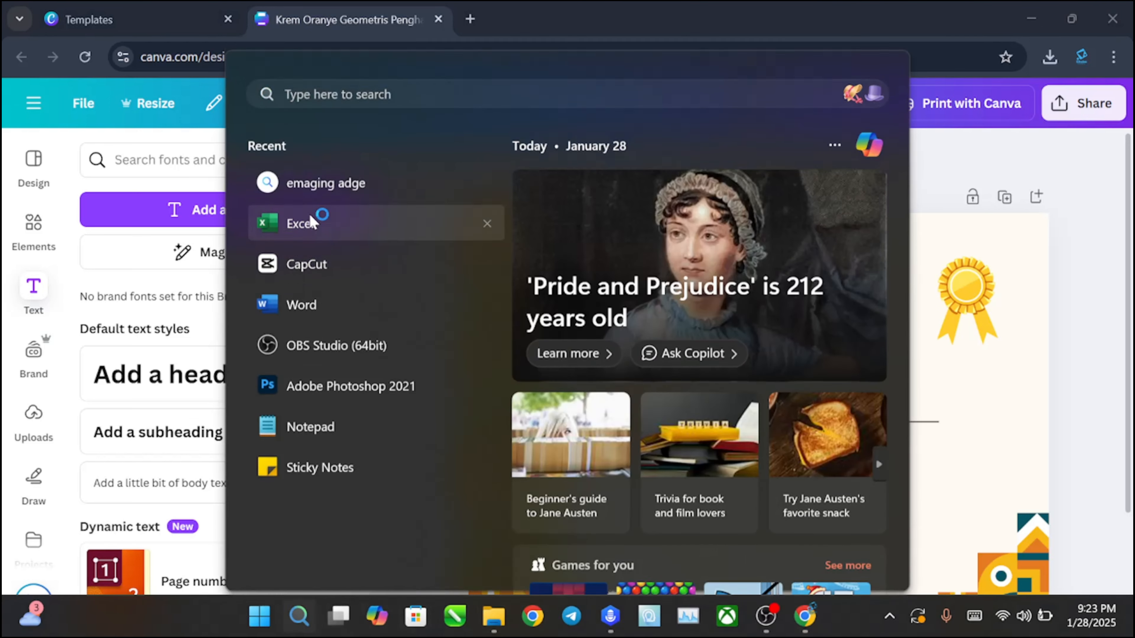
pyautogui.click(312, 219)
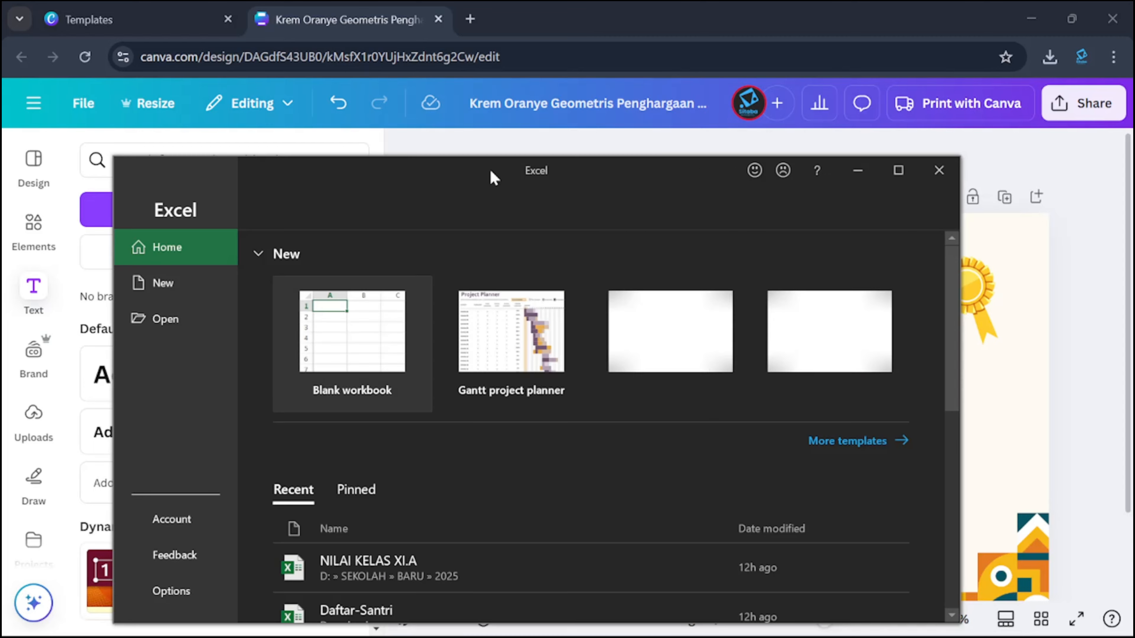
pyautogui.click(345, 321)
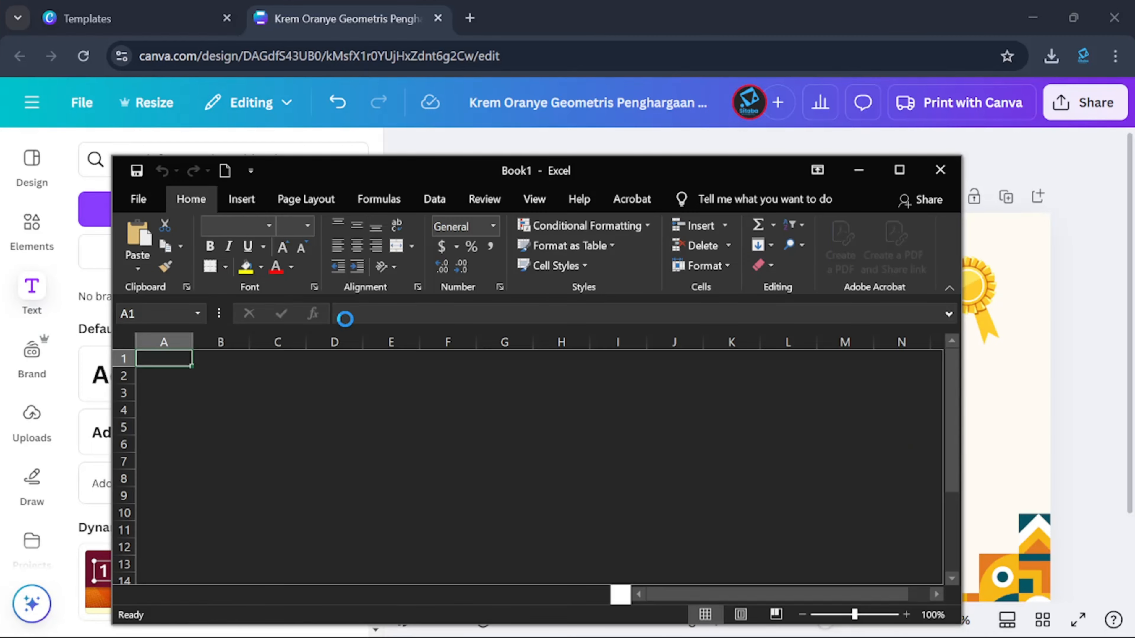
pyautogui.click(899, 169)
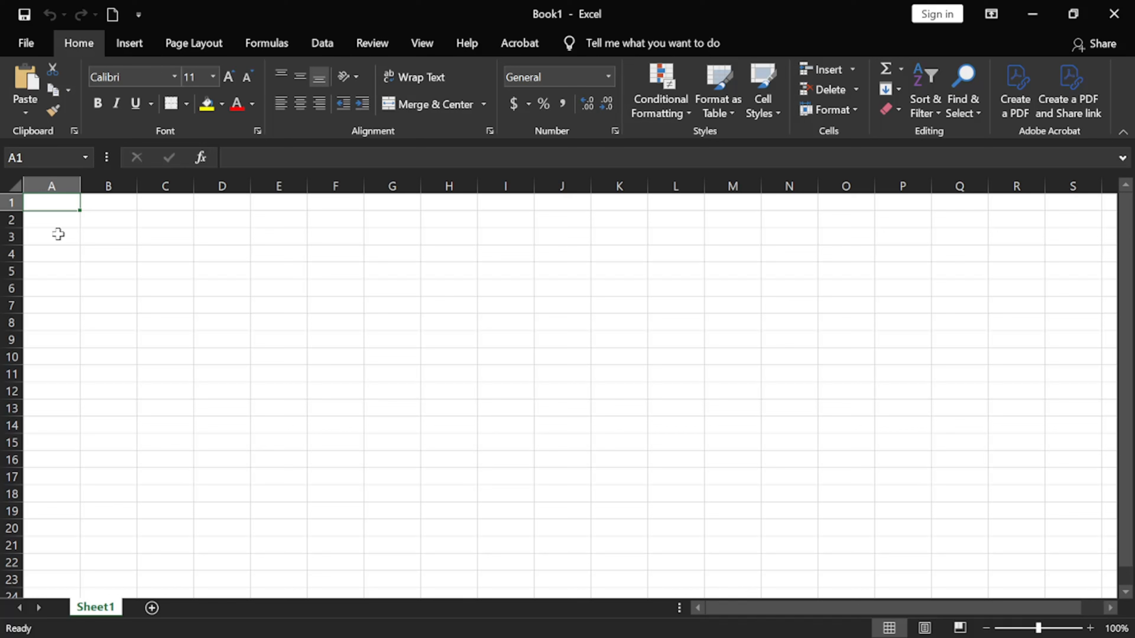
# Step: Enter the column headers Nama and Kelas in the first row of the new sheet
pyautogui.write('Nam')
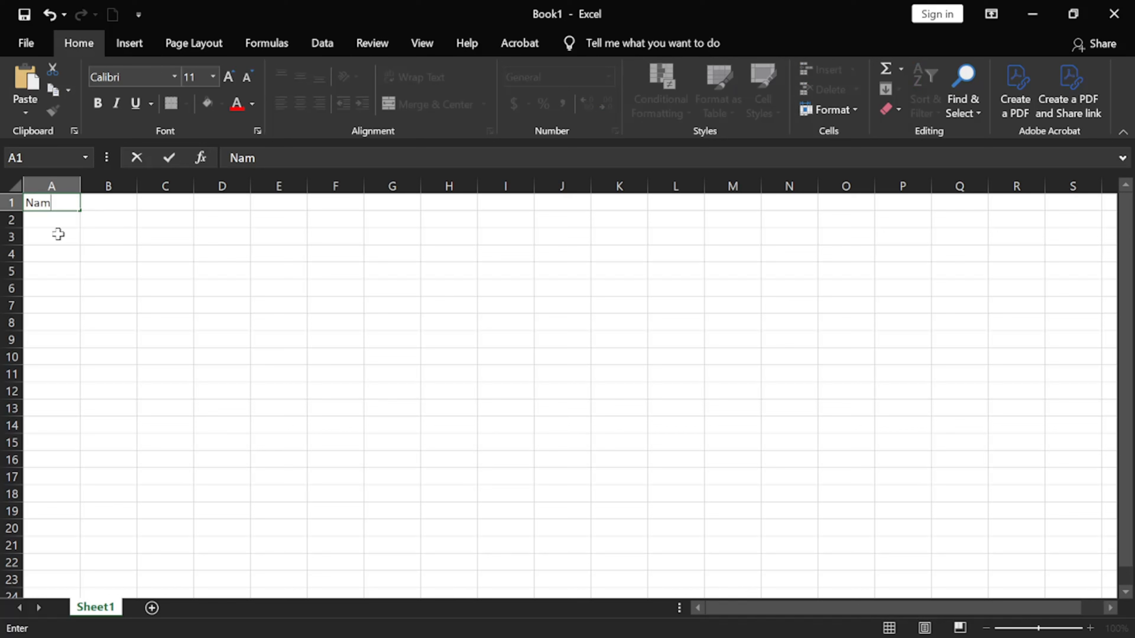
pyautogui.press('Tab')
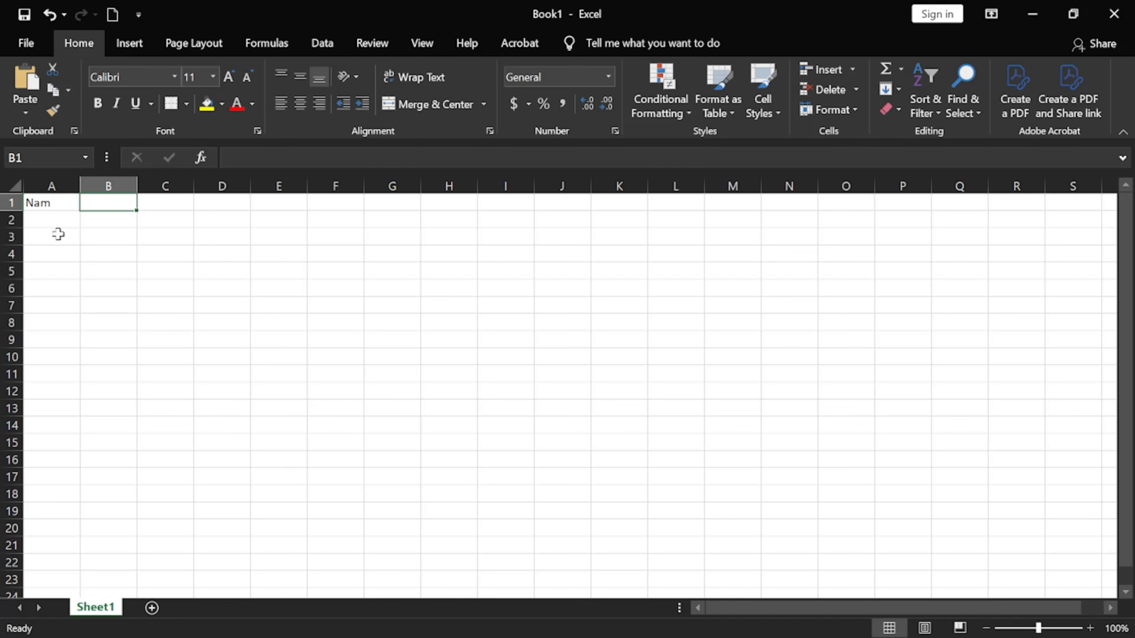
pyautogui.write('Kelas')
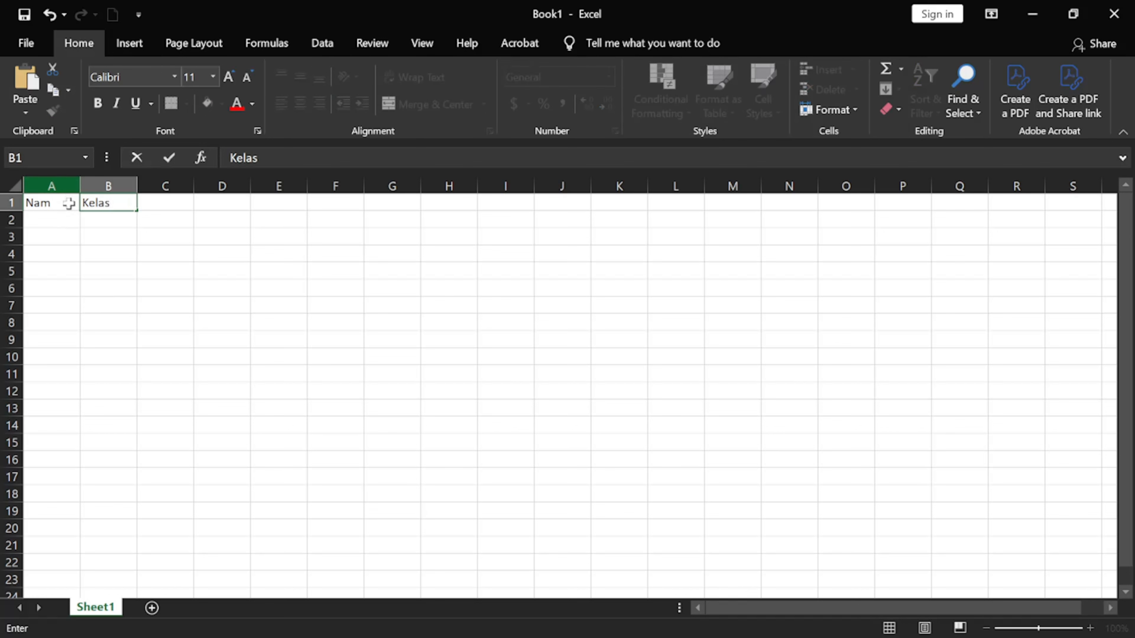
pyautogui.click(67, 202)
pyautogui.doubleClick(67, 202)
pyautogui.write('a')
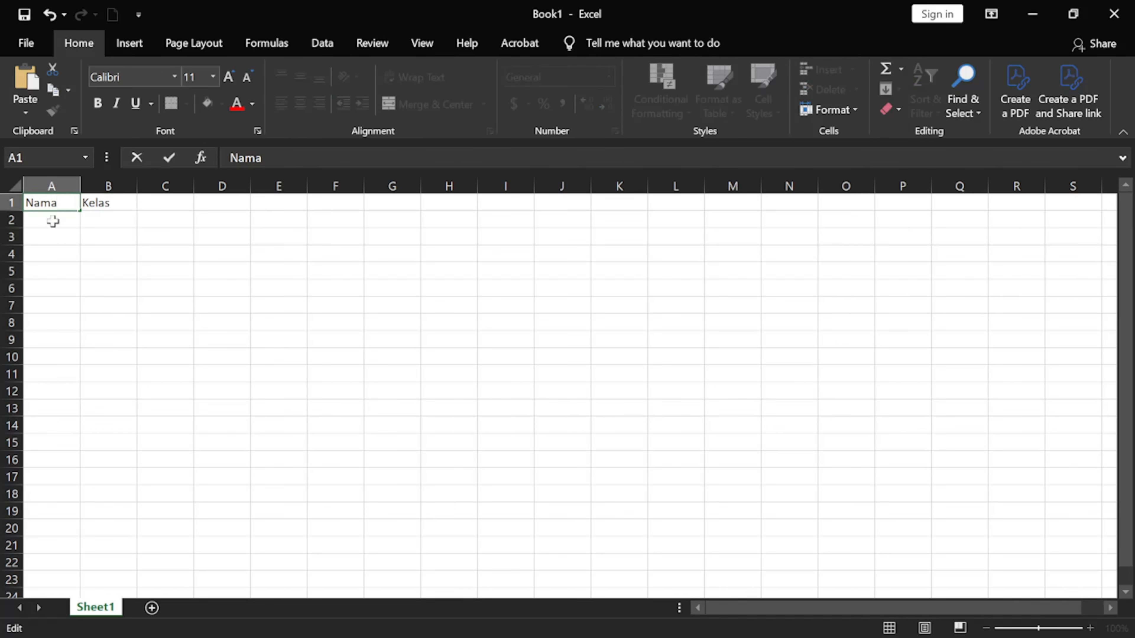
# Step: Fill five student names in the Nama column below the header
pyautogui.click(52, 220)
pyautogui.write('Andi')
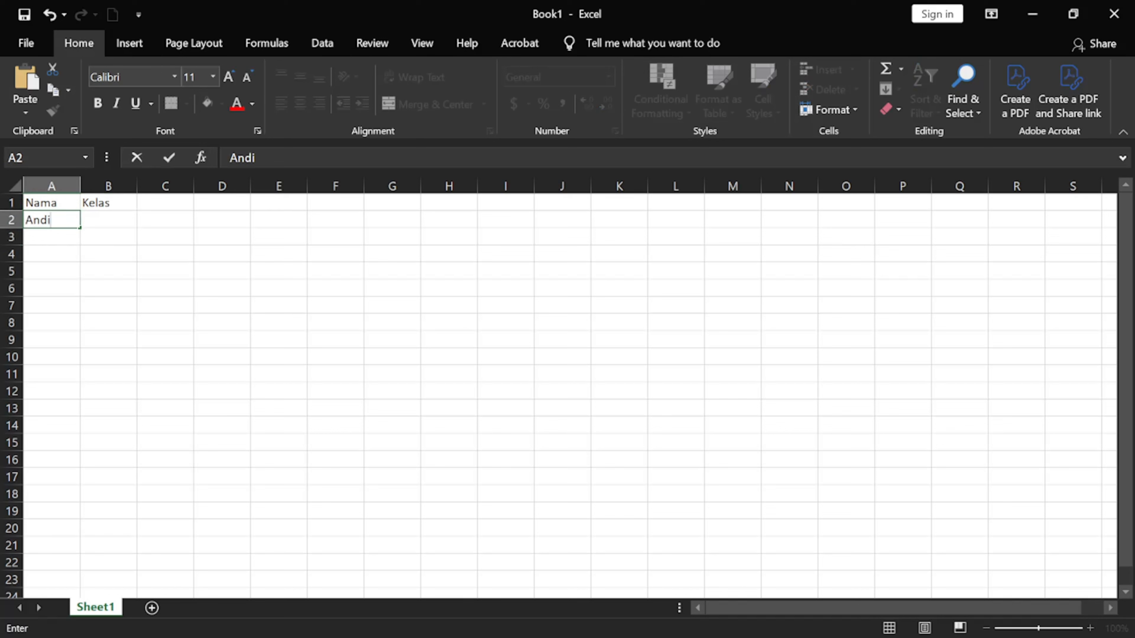
pyautogui.press('Return')
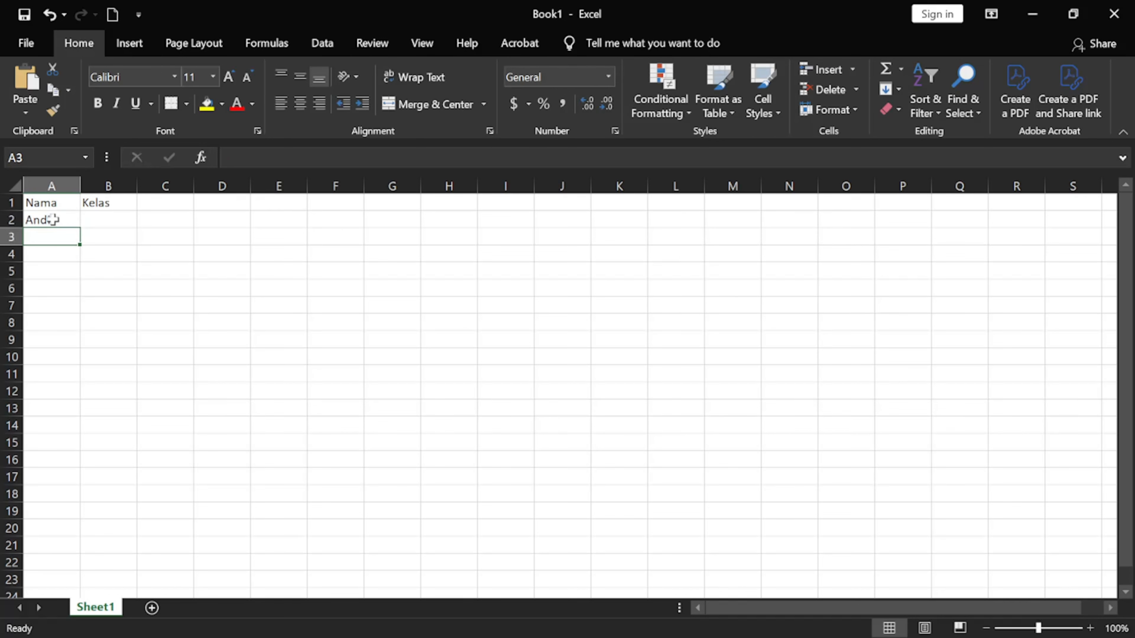
pyautogui.write('andi')
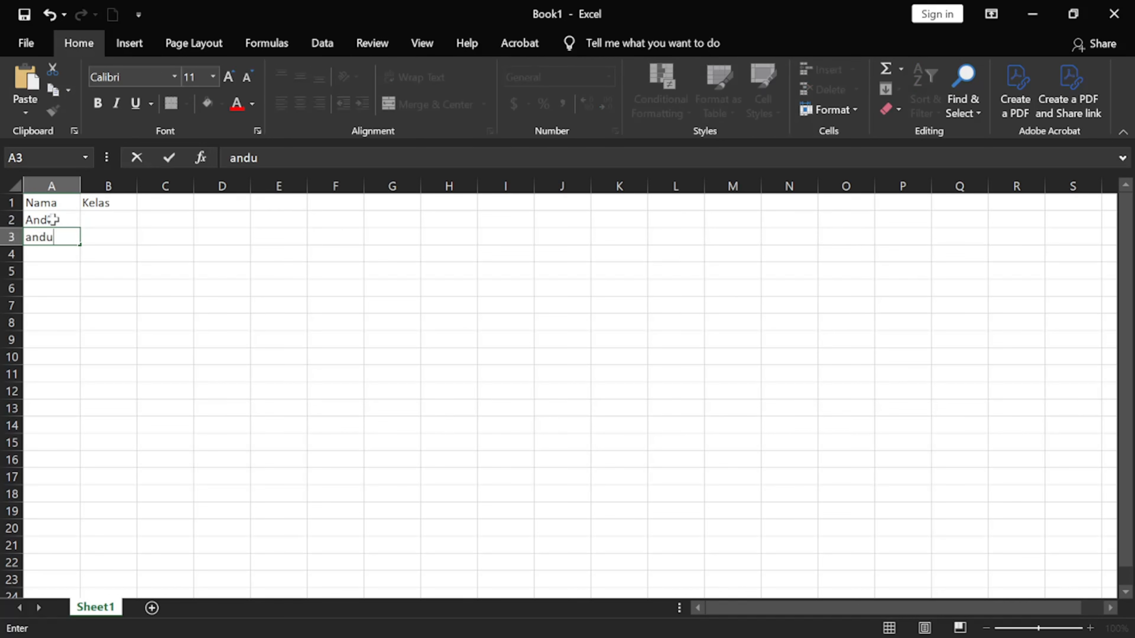
pyautogui.press('Return')
pyautogui.write('an')
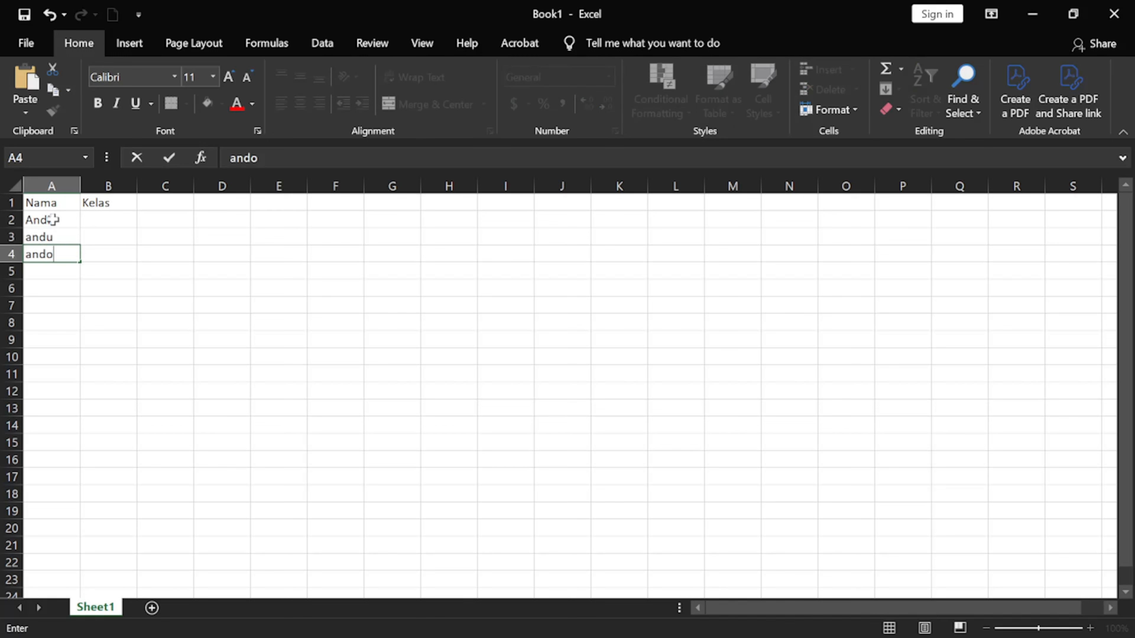
pyautogui.write('do')
pyautogui.press('Return')
pyautogui.write('ina')
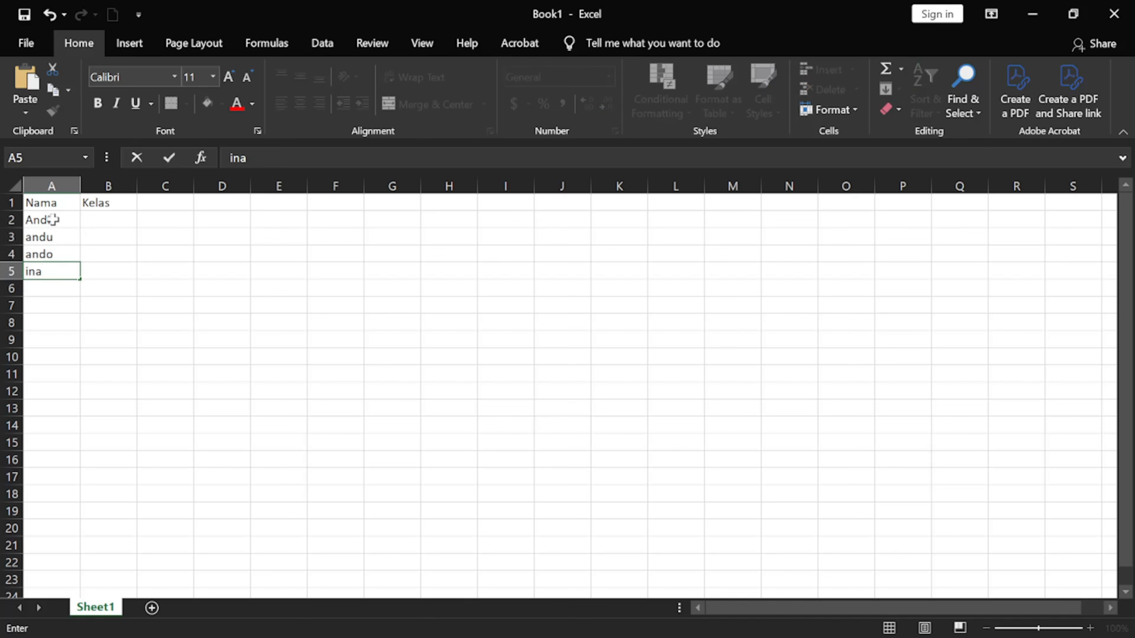
pyautogui.press('Return')
pyautogui.write('inu')
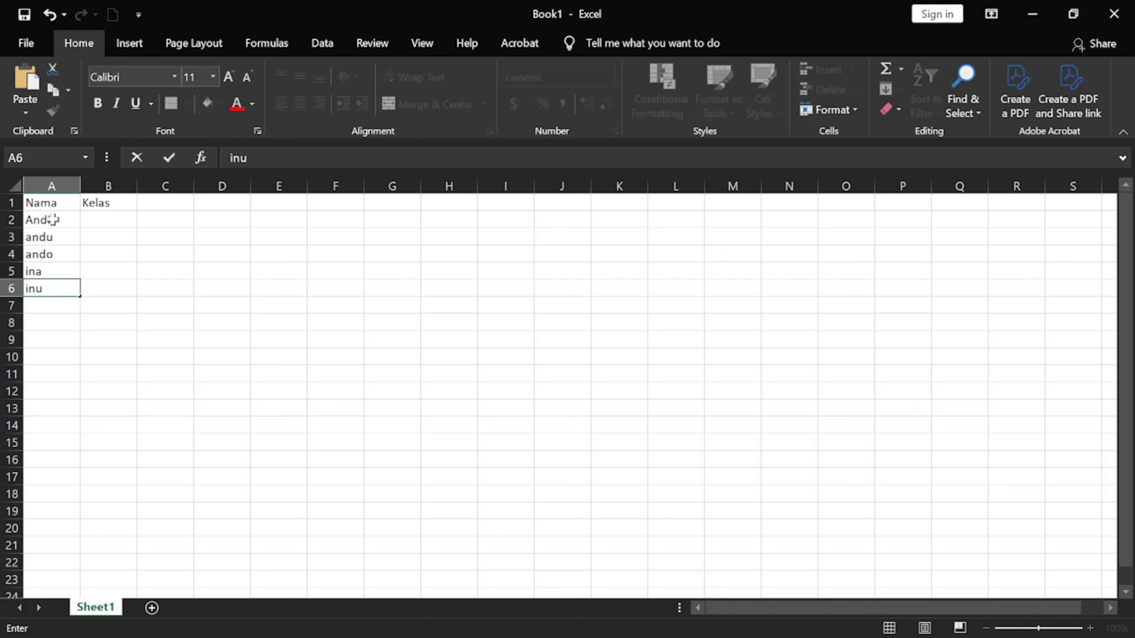
# Step: Enter the classes IX.A, IX.B and IX.C for the first three students in the Kelas column
pyautogui.click(98, 219)
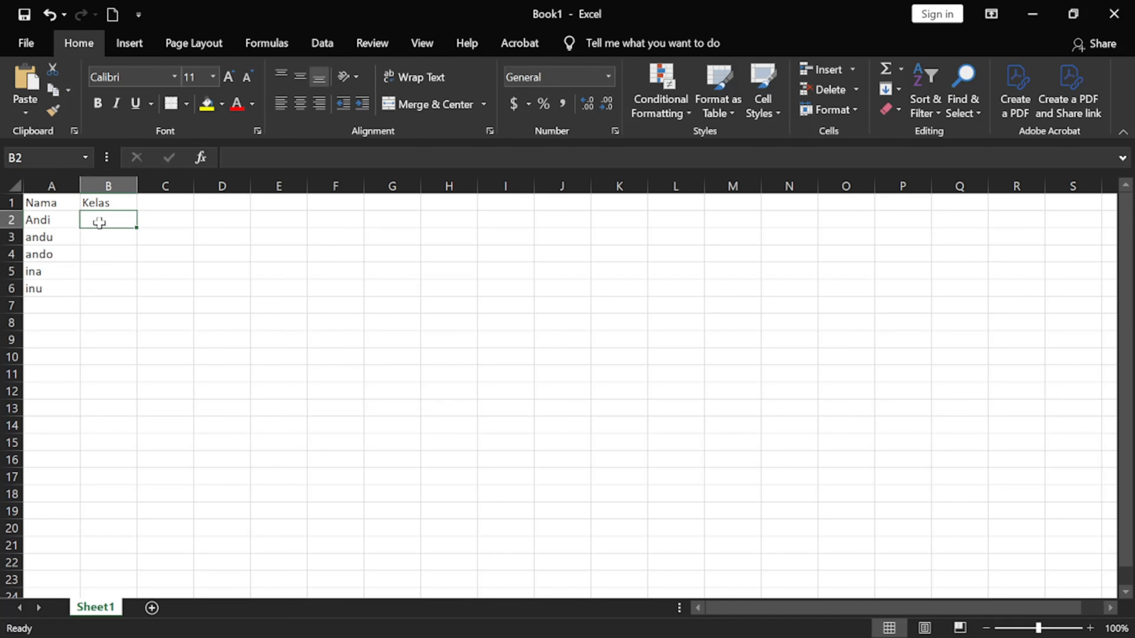
pyautogui.write('xi')
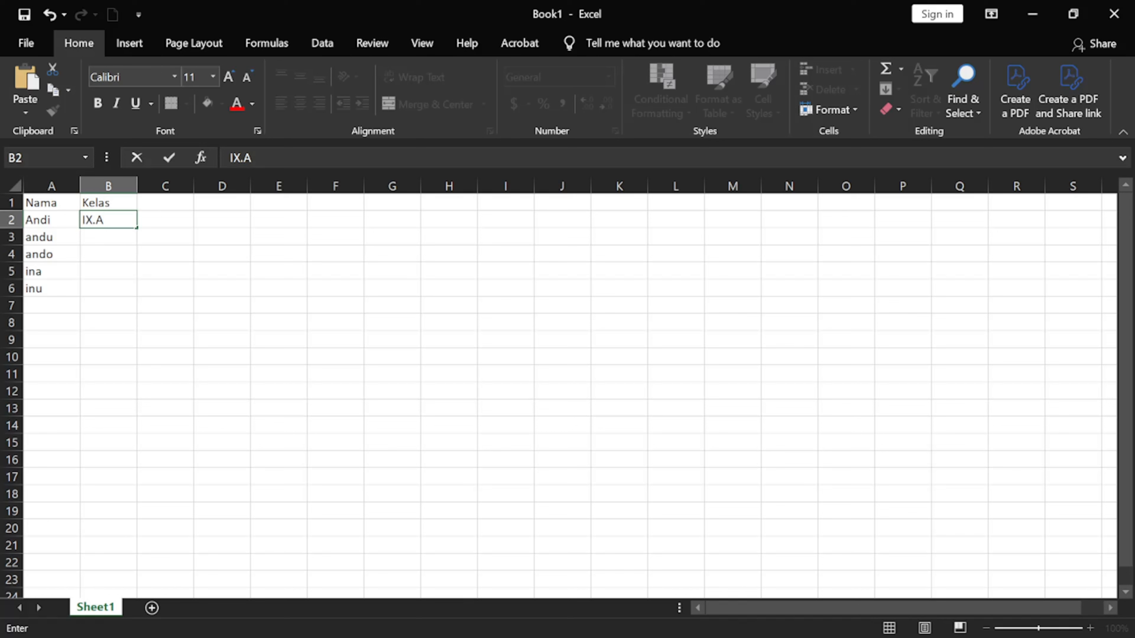
pyautogui.click(125, 238)
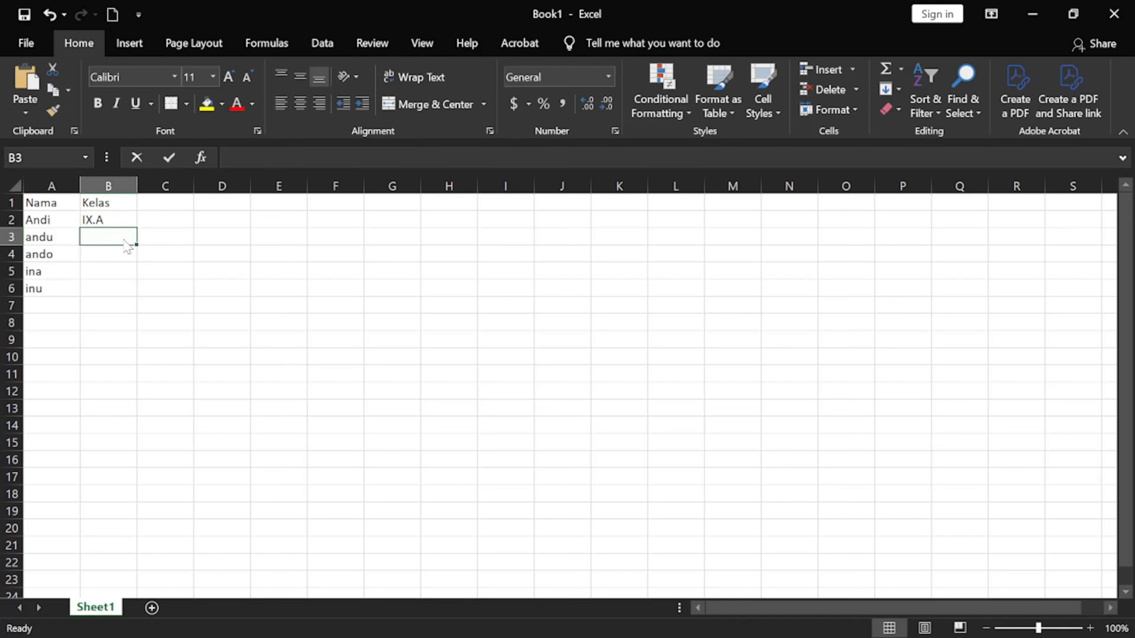
pyautogui.write('IX.B')
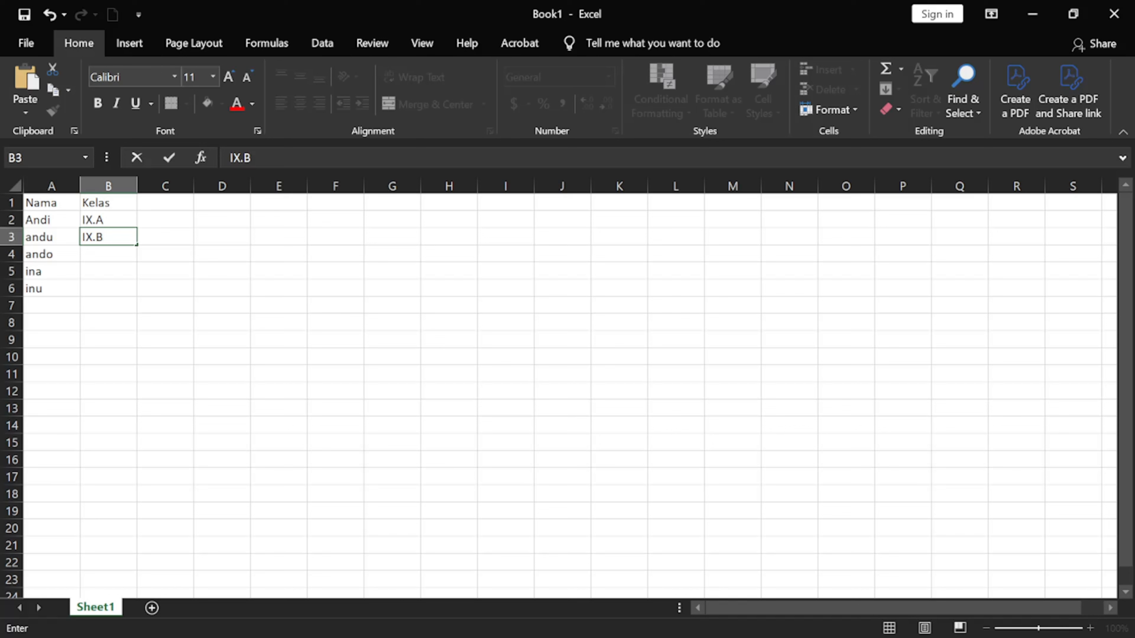
pyautogui.click(110, 253)
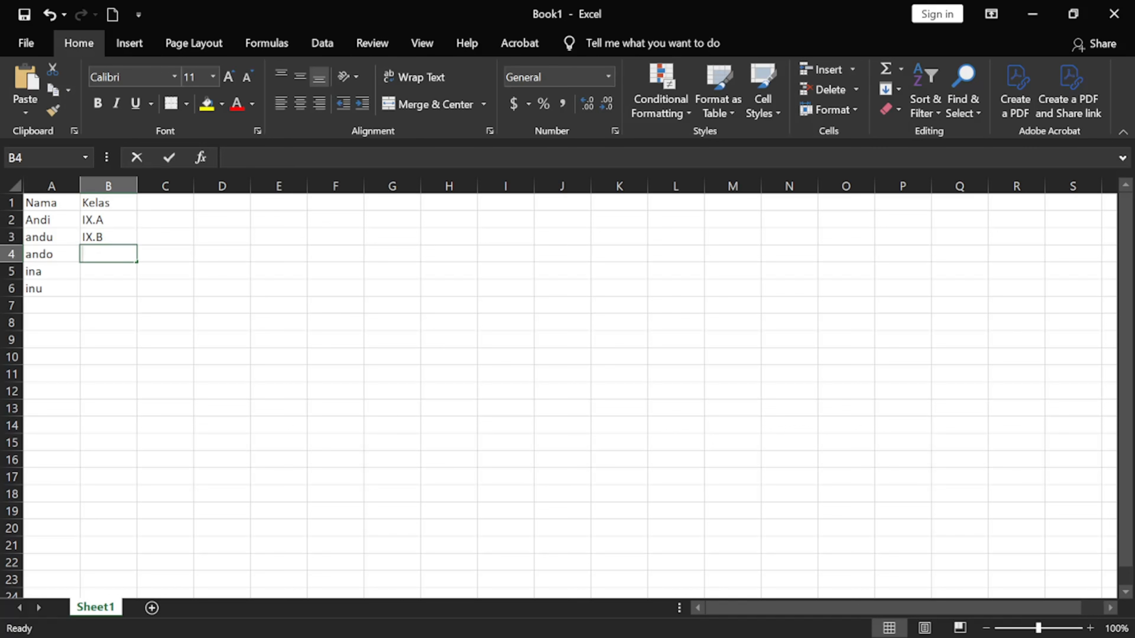
pyautogui.write('IX.C')
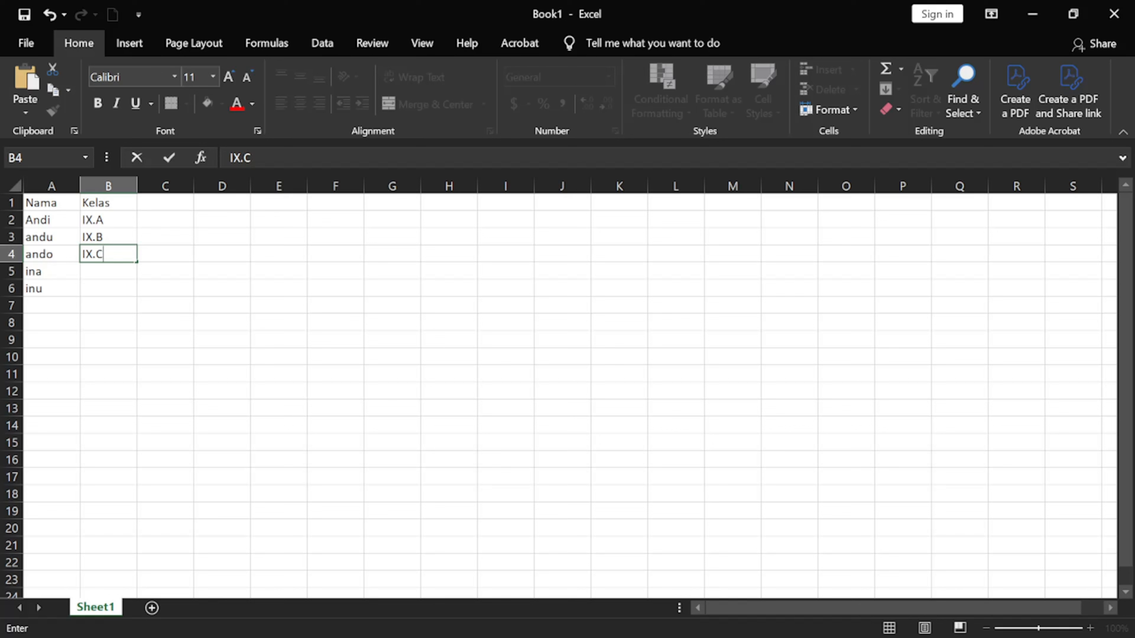
# Step: Copy IX.A and paste it into the Kelas cells of the last two students
pyautogui.click(103, 221)
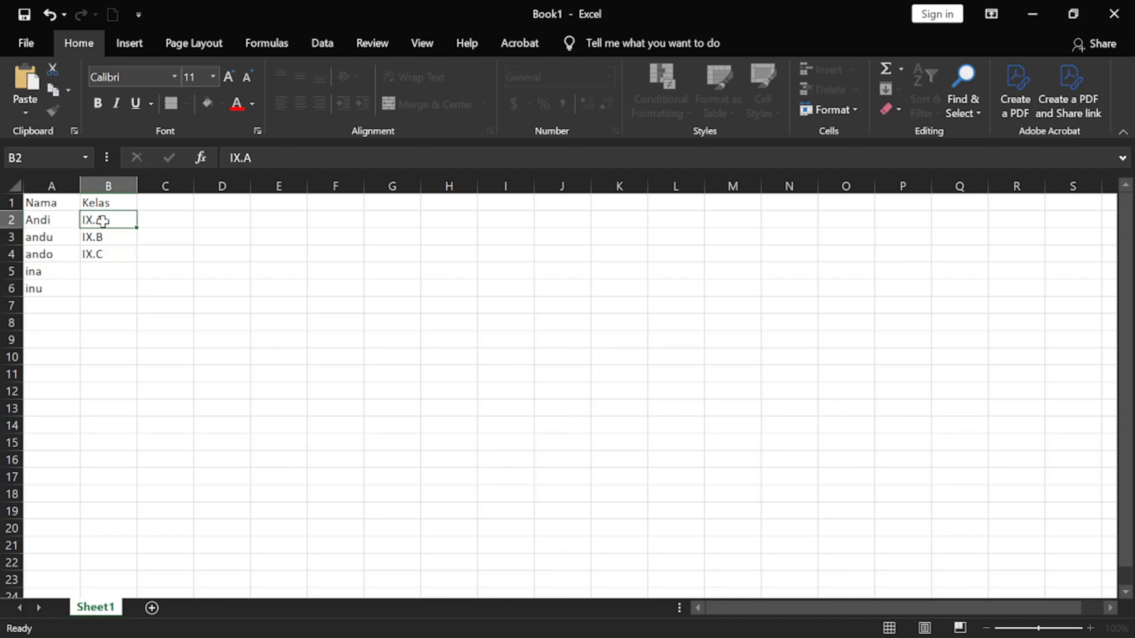
pyautogui.hotkey('ctrl', 'c')
pyautogui.moveTo(101, 271); pyautogui.dragTo(104, 286)
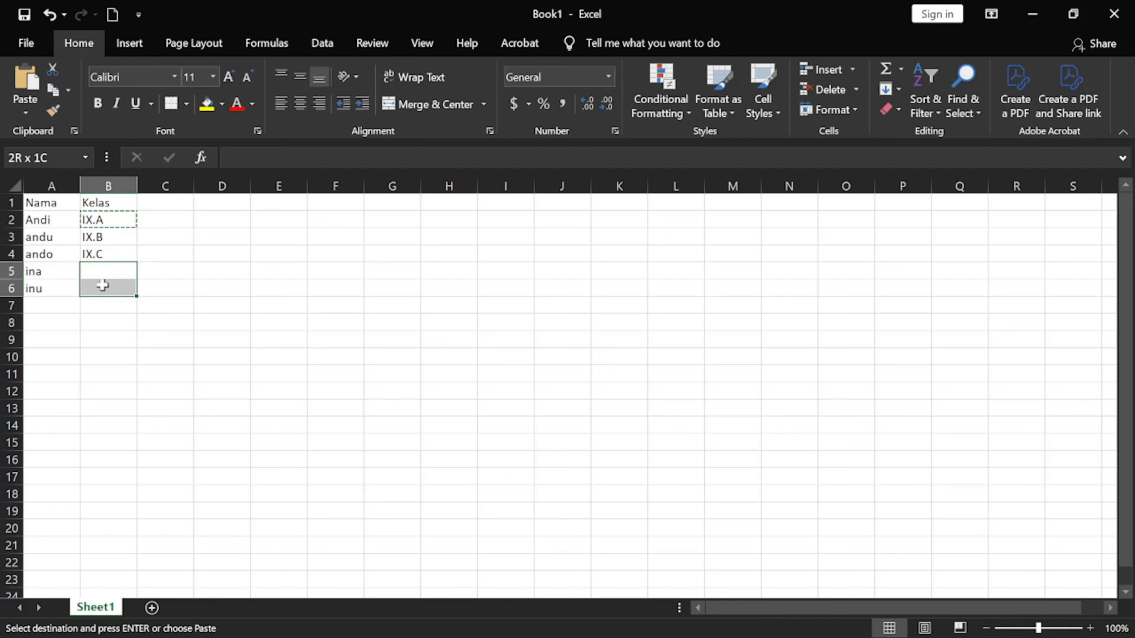
pyautogui.hotkey('ctrl', 'v')
pyautogui.doubleClick(332, 322)
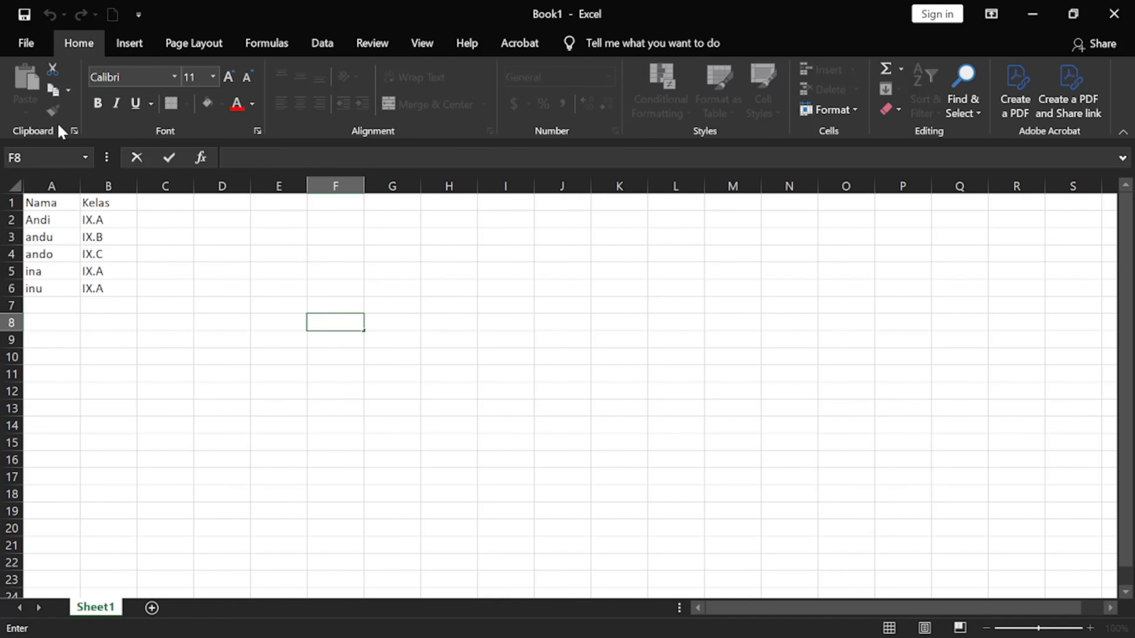
# Step: Export the workbook by changing its file type to CSV (Comma delimited)
pyautogui.click(26, 43)
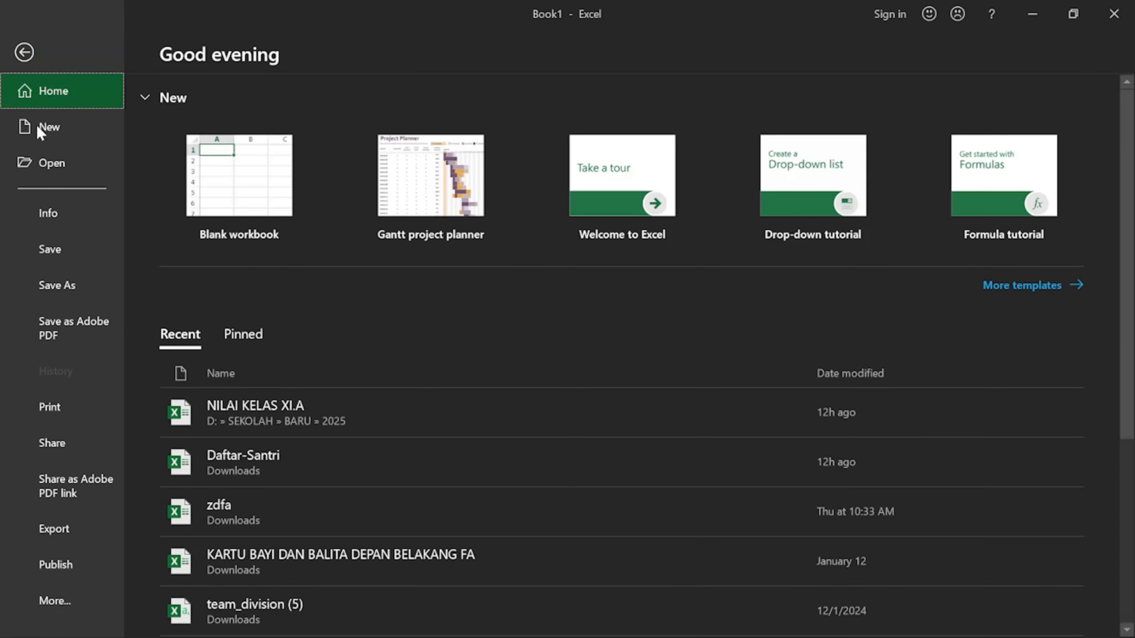
pyautogui.click(71, 541)
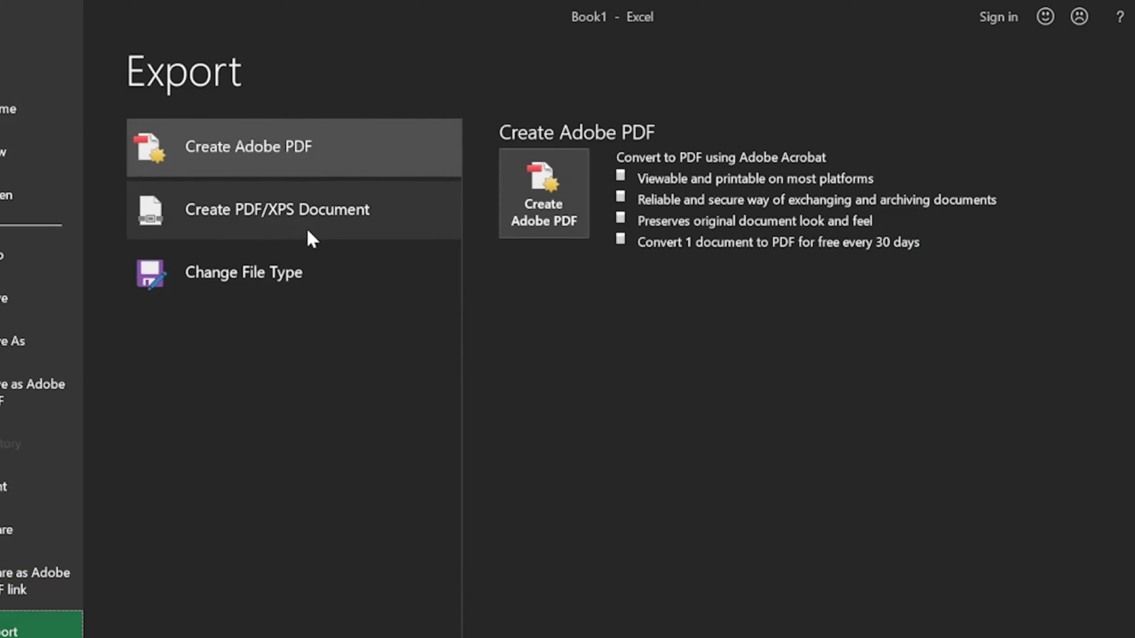
pyautogui.click(270, 289)
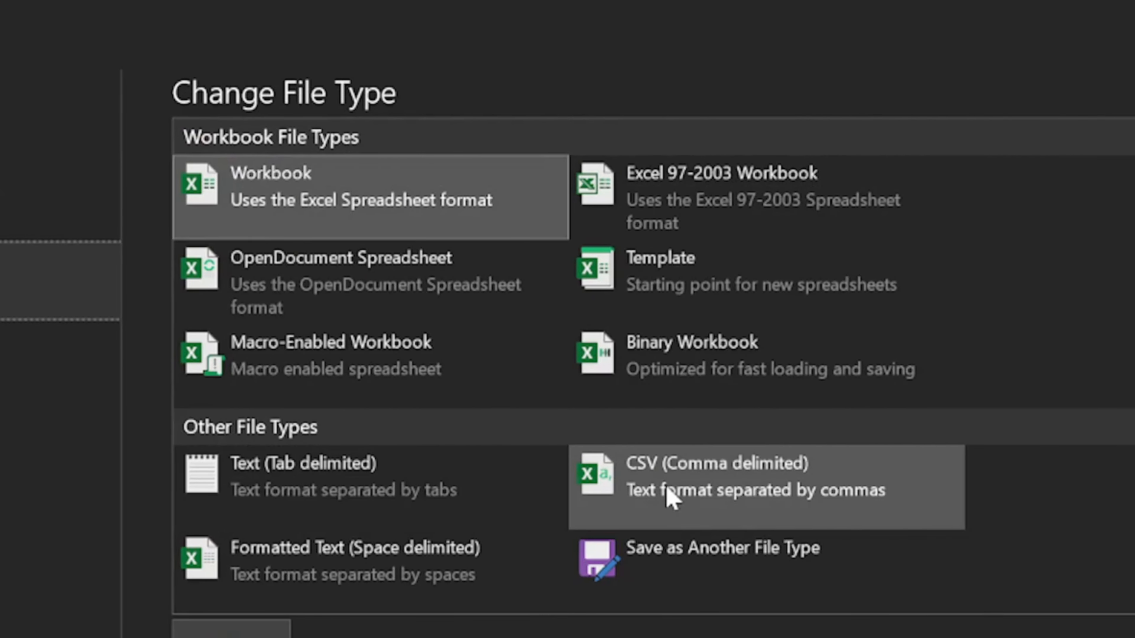
pyautogui.click(669, 497)
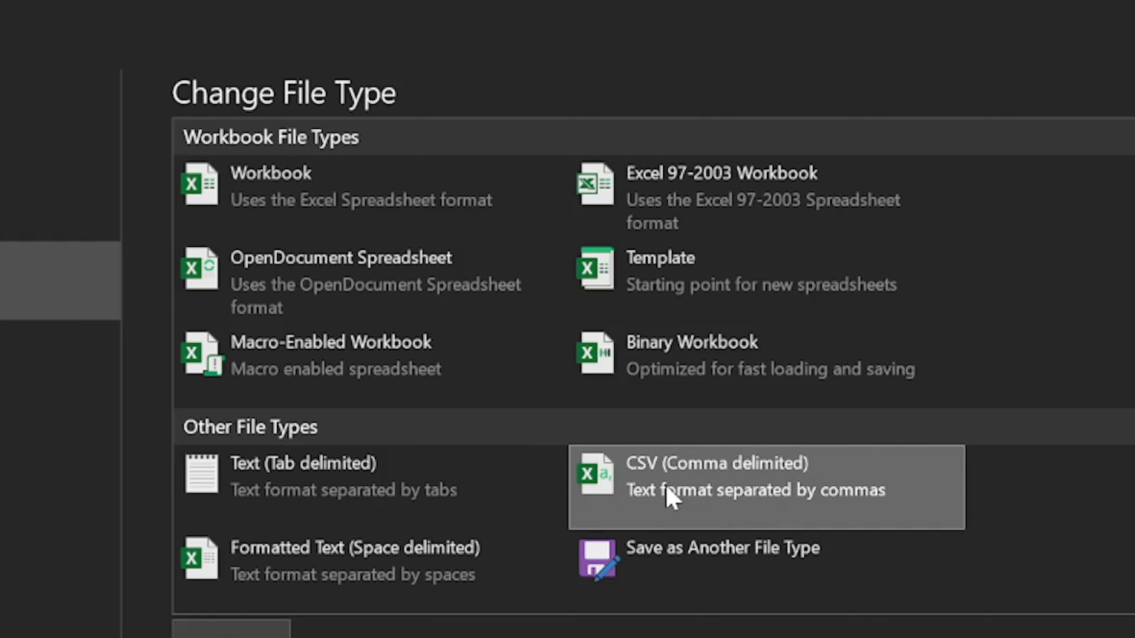
pyautogui.click(236, 632)
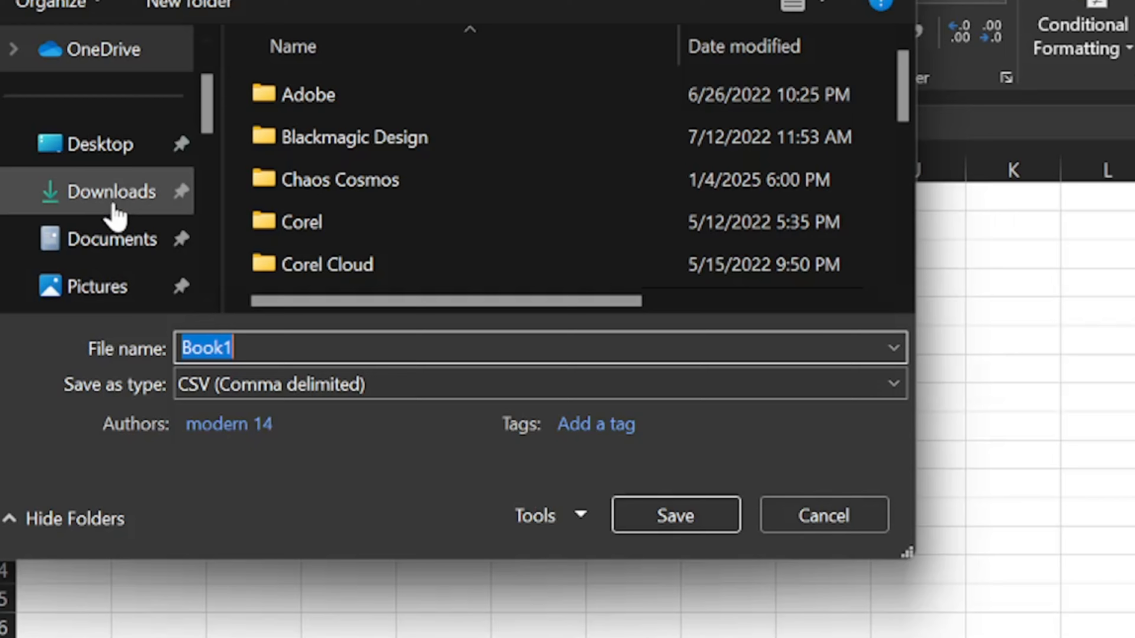
# Step: Save the CSV file in Documents under the name DATABASE KELULUSAN
pyautogui.click(114, 215)
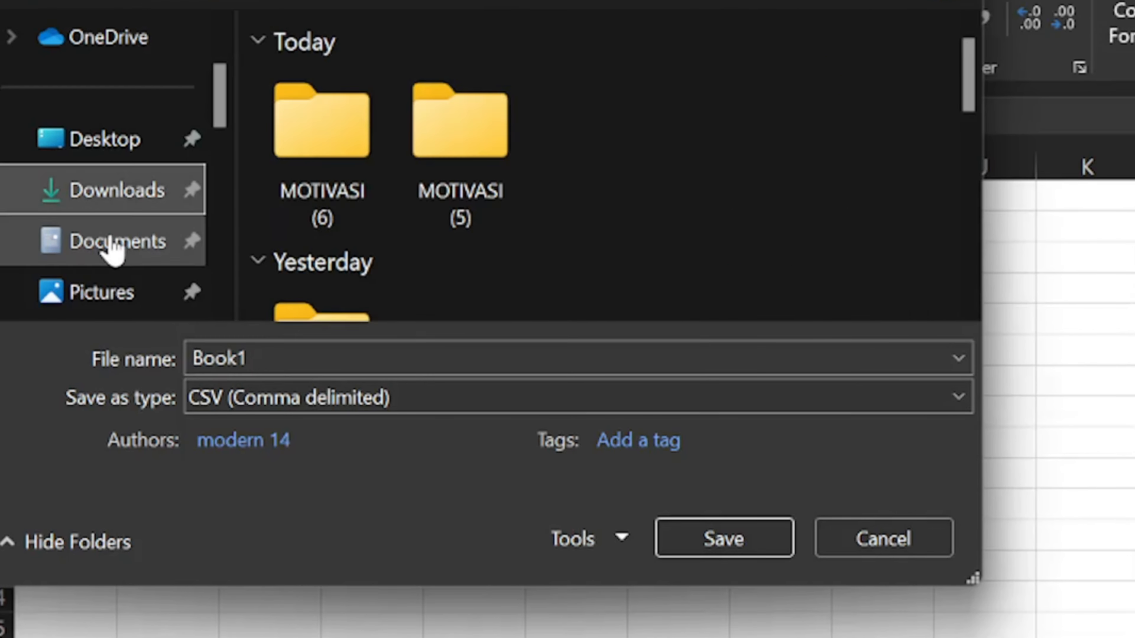
pyautogui.click(109, 242)
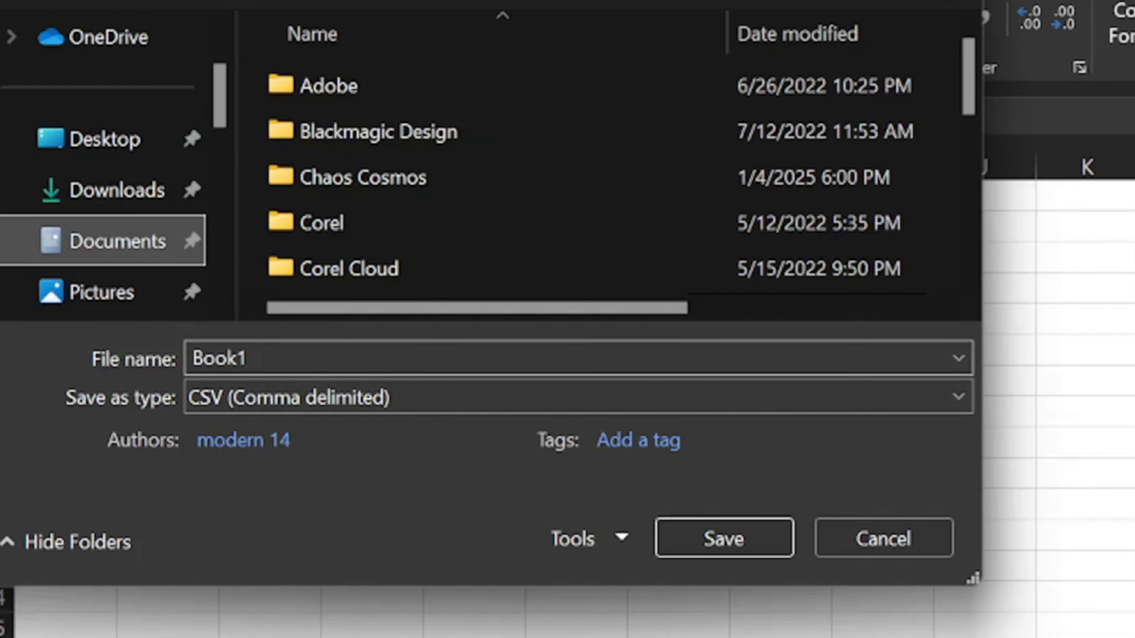
pyautogui.doubleClick(448, 344)
pyautogui.write('DATABASE')
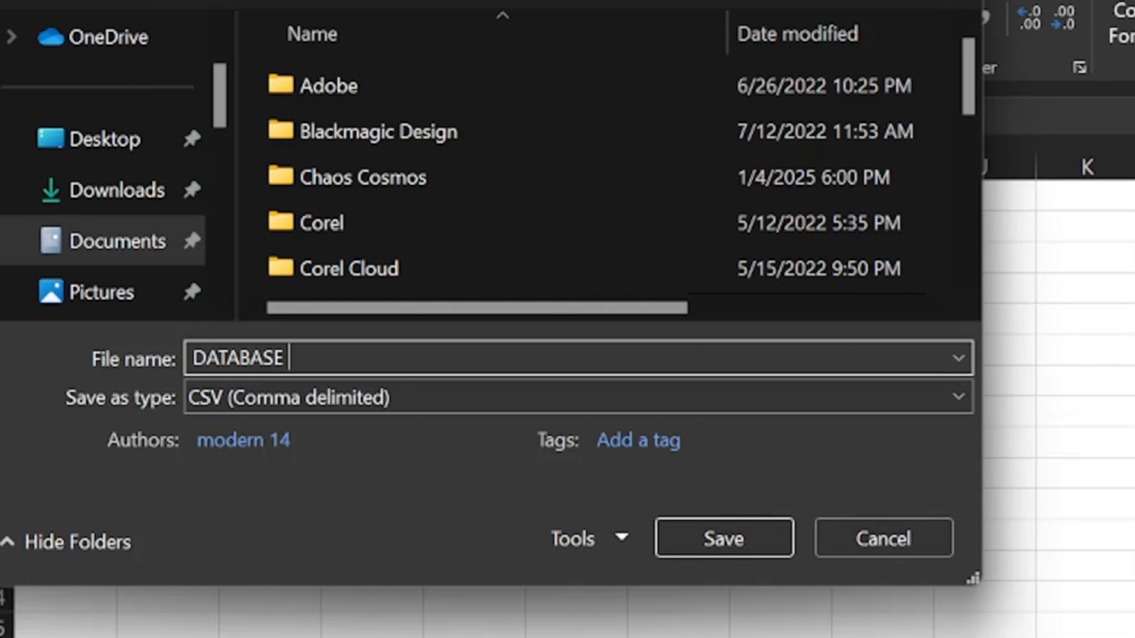
pyautogui.write(' KELULUSAN')
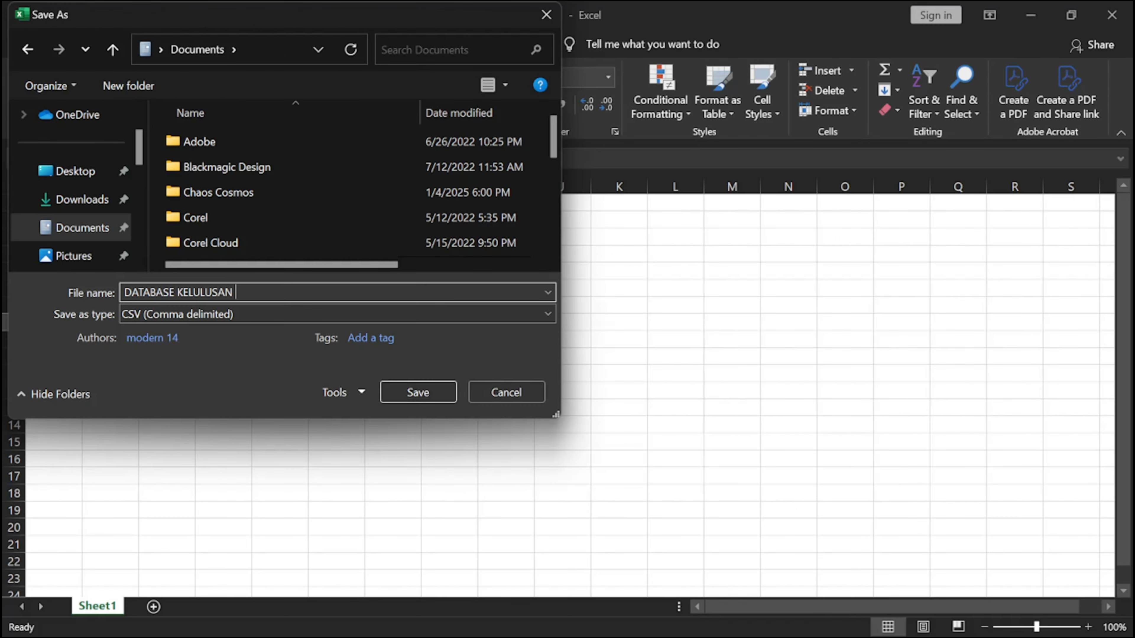
pyautogui.press('Return')
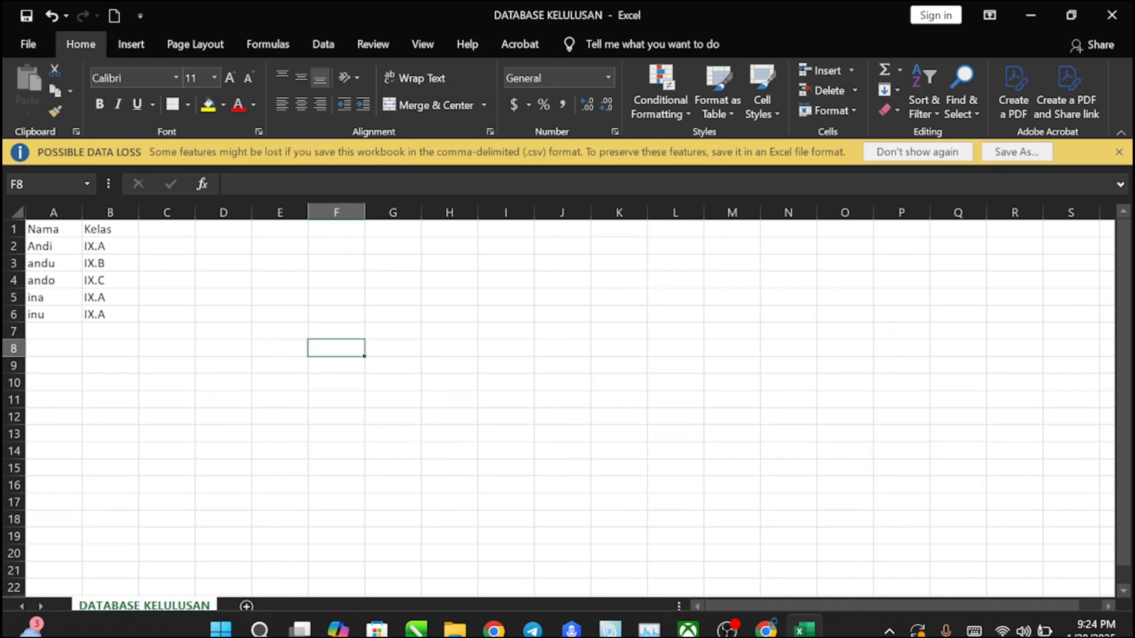
# Step: Switch back to the Canva certificate in the browser and open the Bulk create app
pyautogui.click(767, 617)
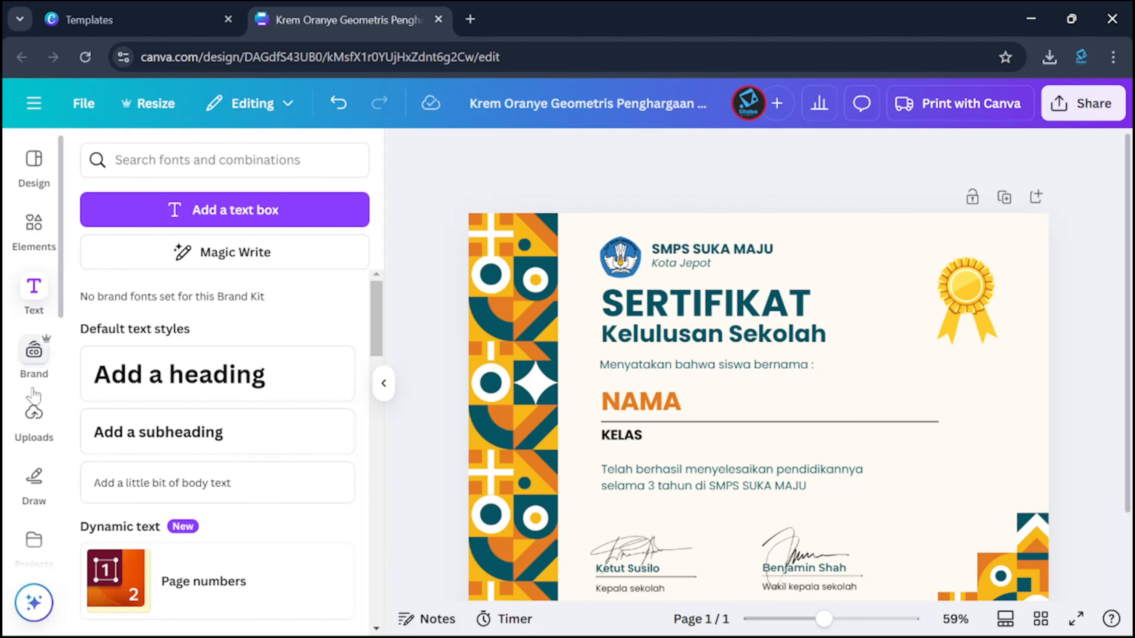
pyautogui.scroll(-3, 34, 395)
pyautogui.click(32, 445)
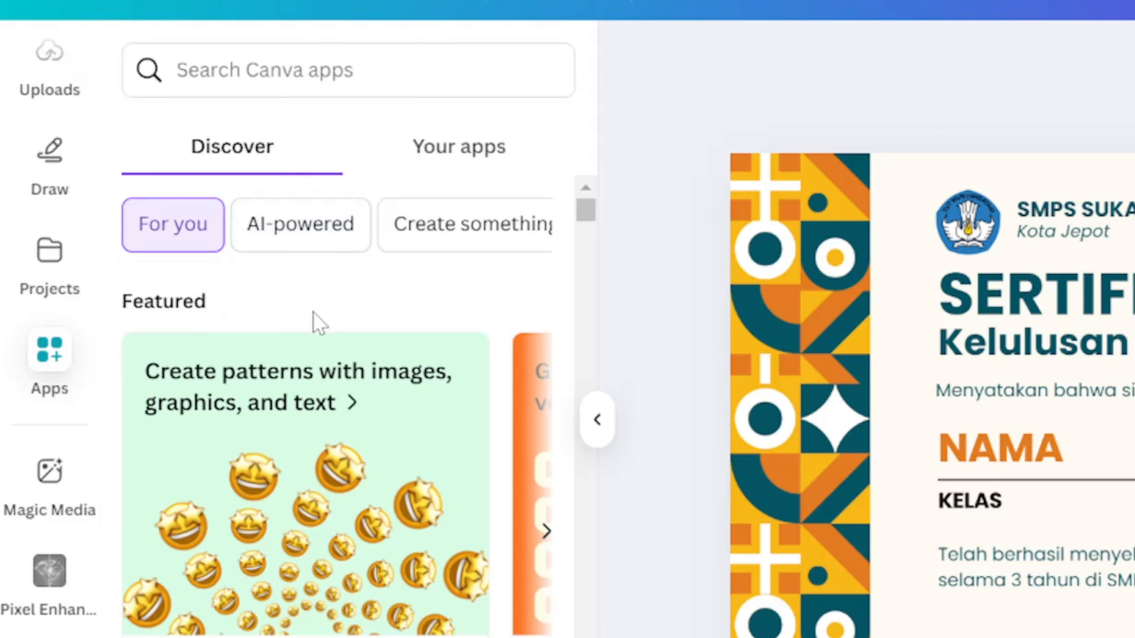
pyautogui.scroll(-10, 315, 322)
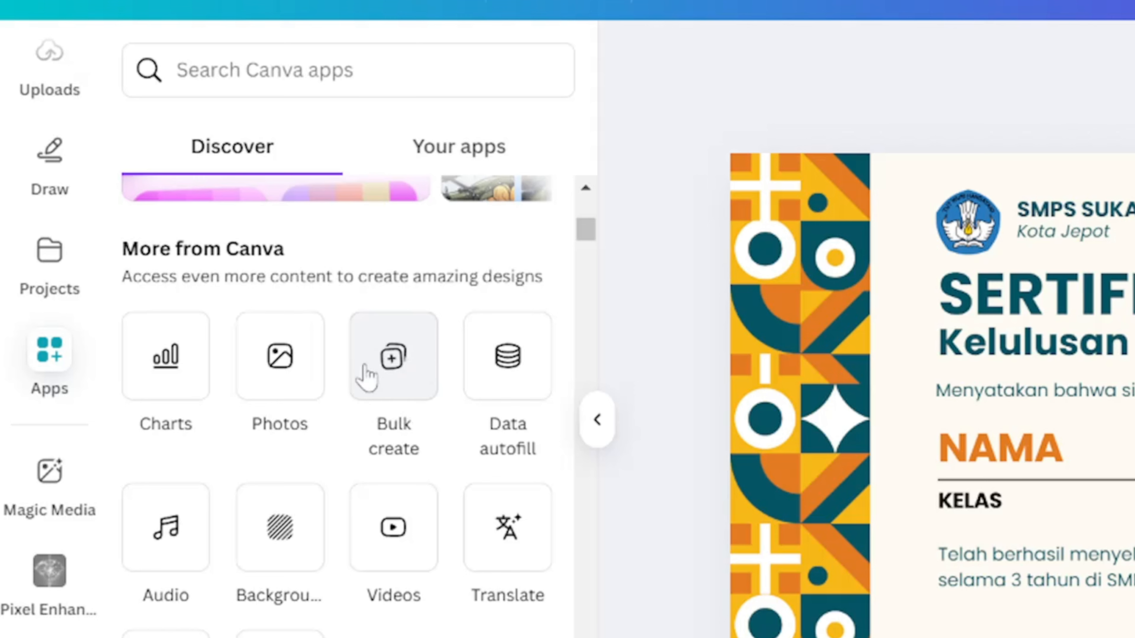
pyautogui.click(380, 385)
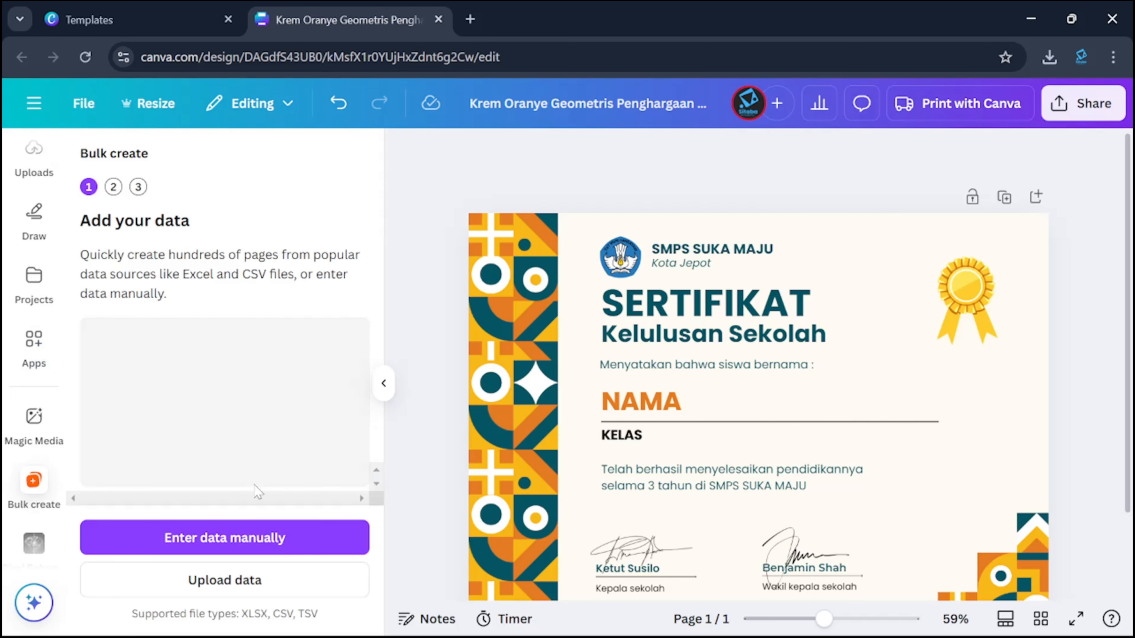
pyautogui.click(241, 539)
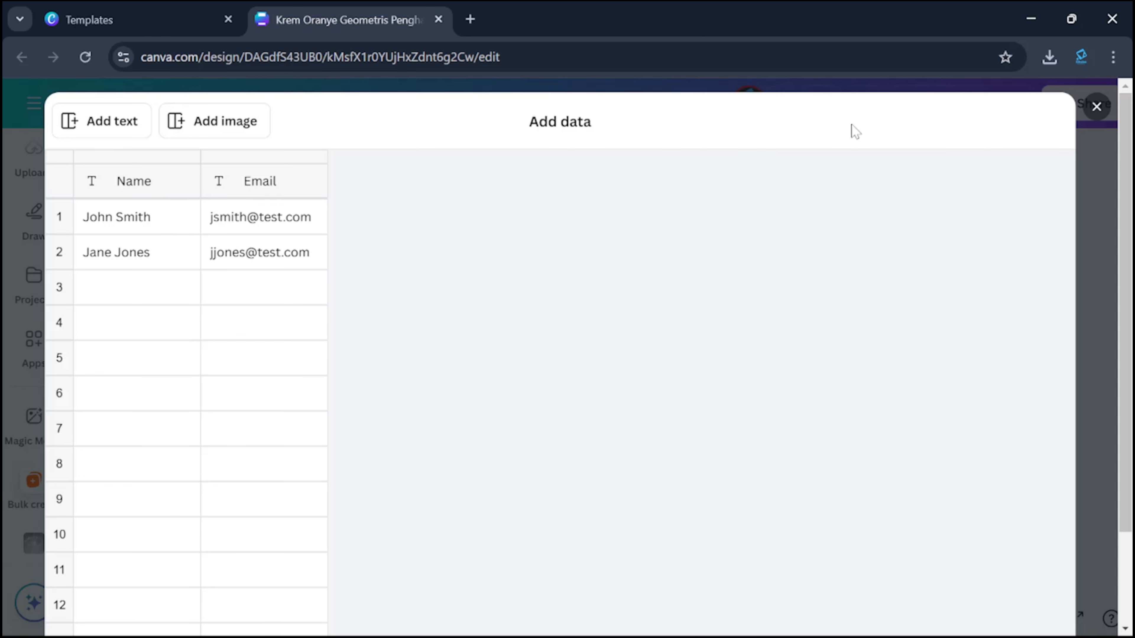
pyautogui.click(1096, 108)
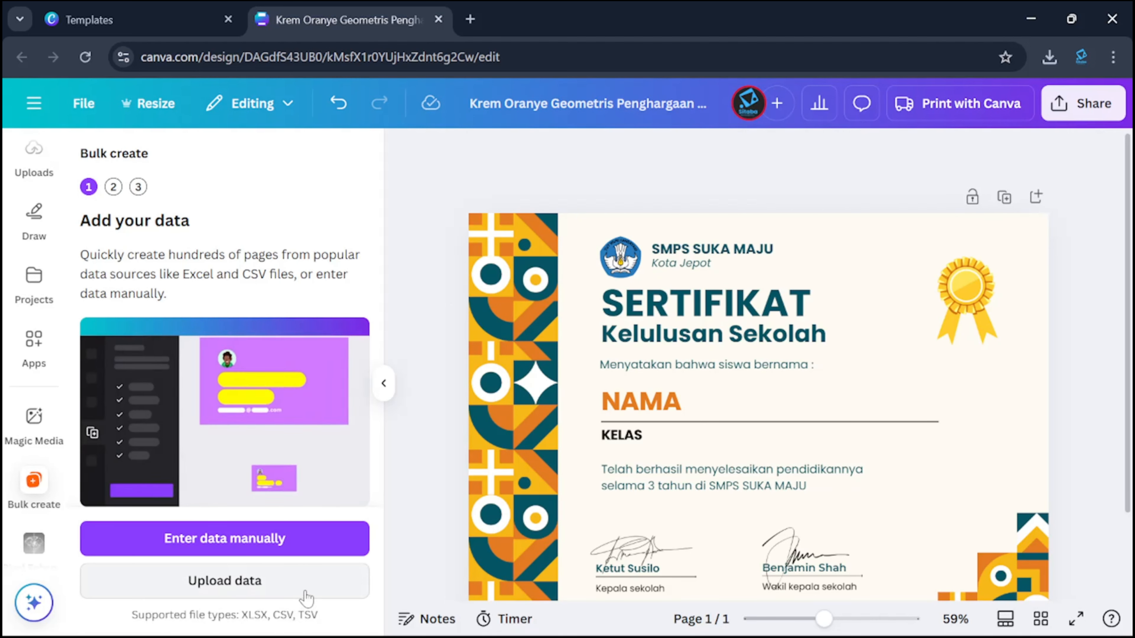
# Step: Upload the DATABASE KELULUSAN CSV file from Documents as the bulk create data source
pyautogui.click(240, 596)
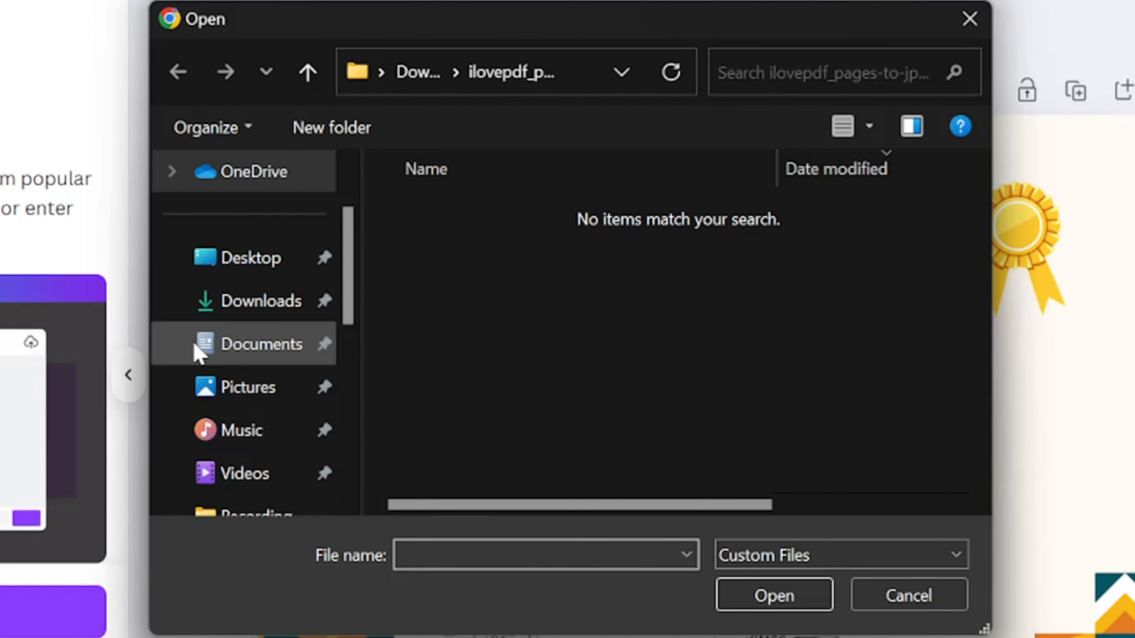
pyautogui.click(250, 345)
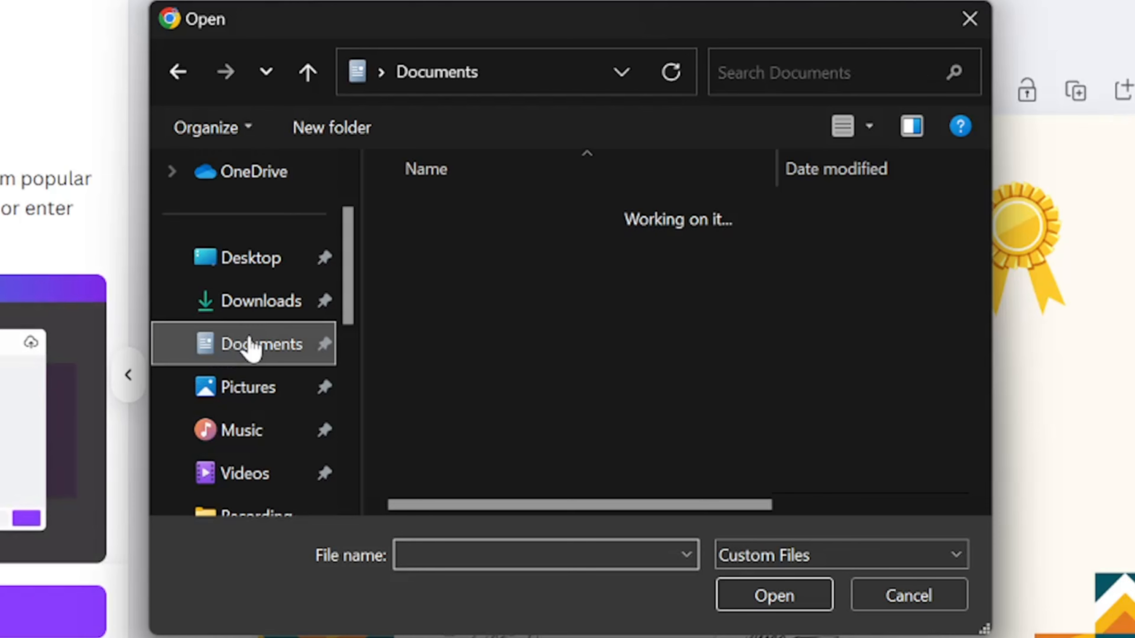
pyautogui.scroll(-10, 469, 338)
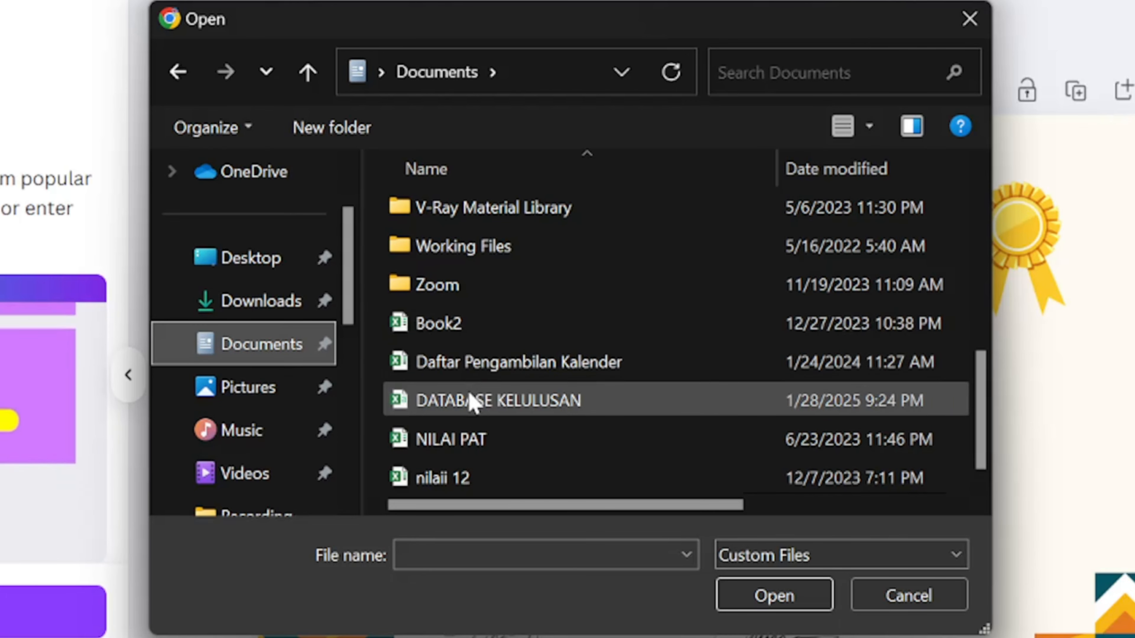
pyautogui.click(470, 397)
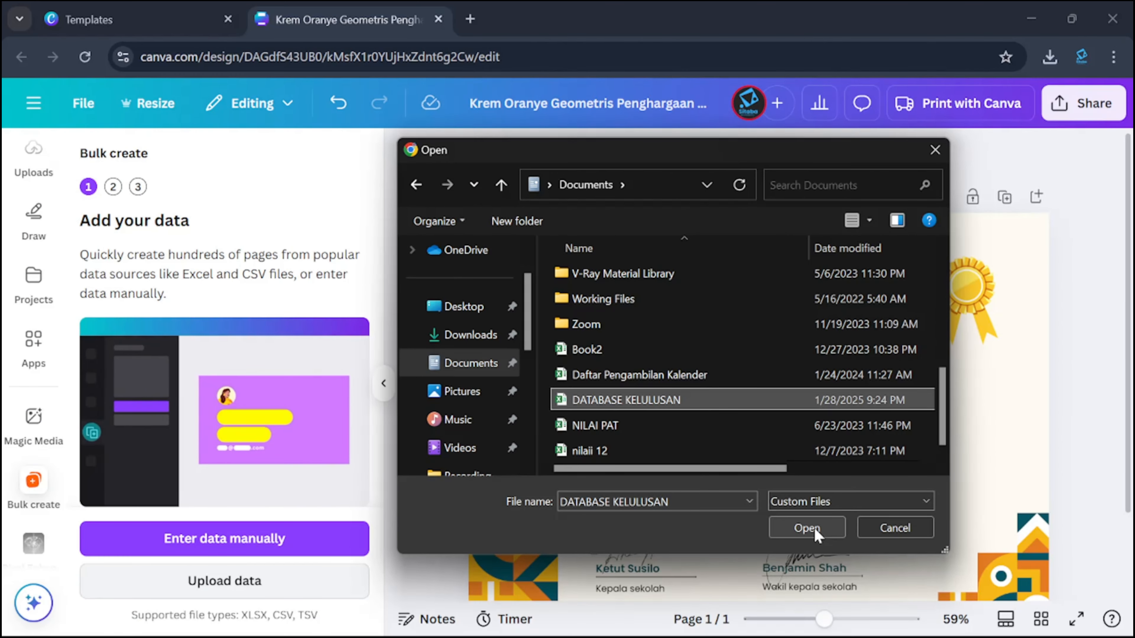
pyautogui.click(789, 595)
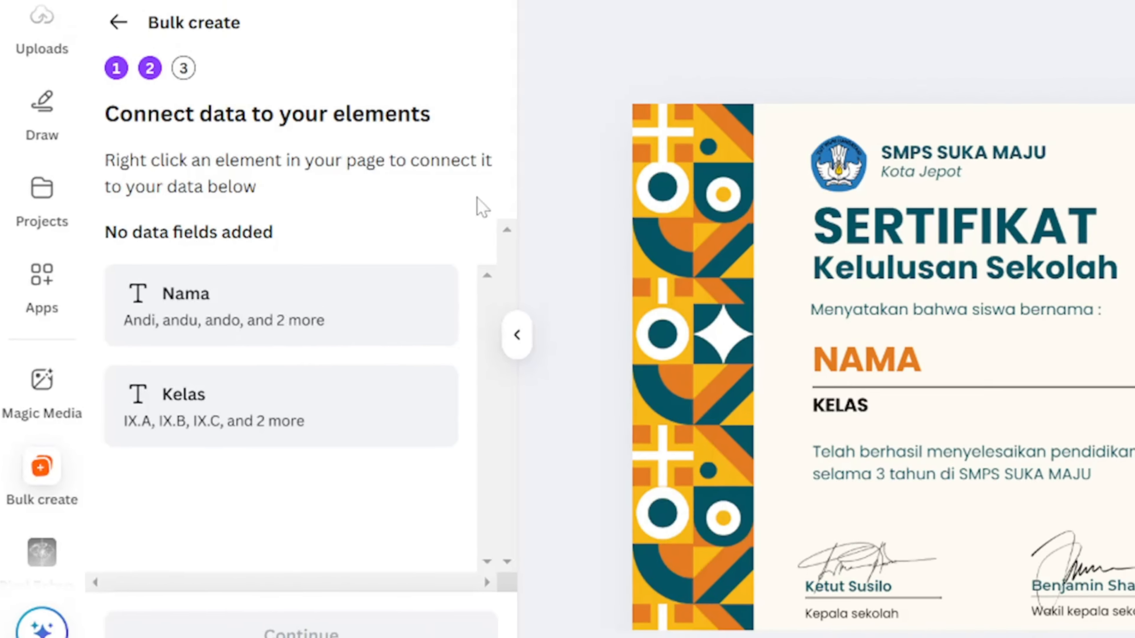
# Step: Connect the NAMA text element on the certificate to the Nama data field
pyautogui.scroll(-2, 1028, 306)
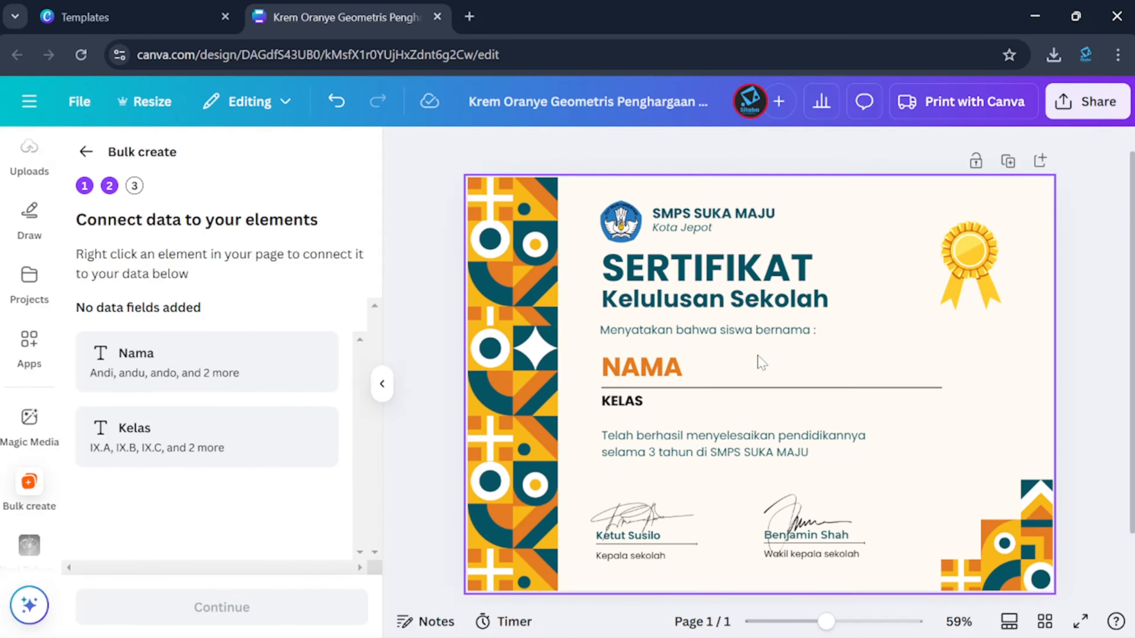
pyautogui.scroll(-2, 762, 362)
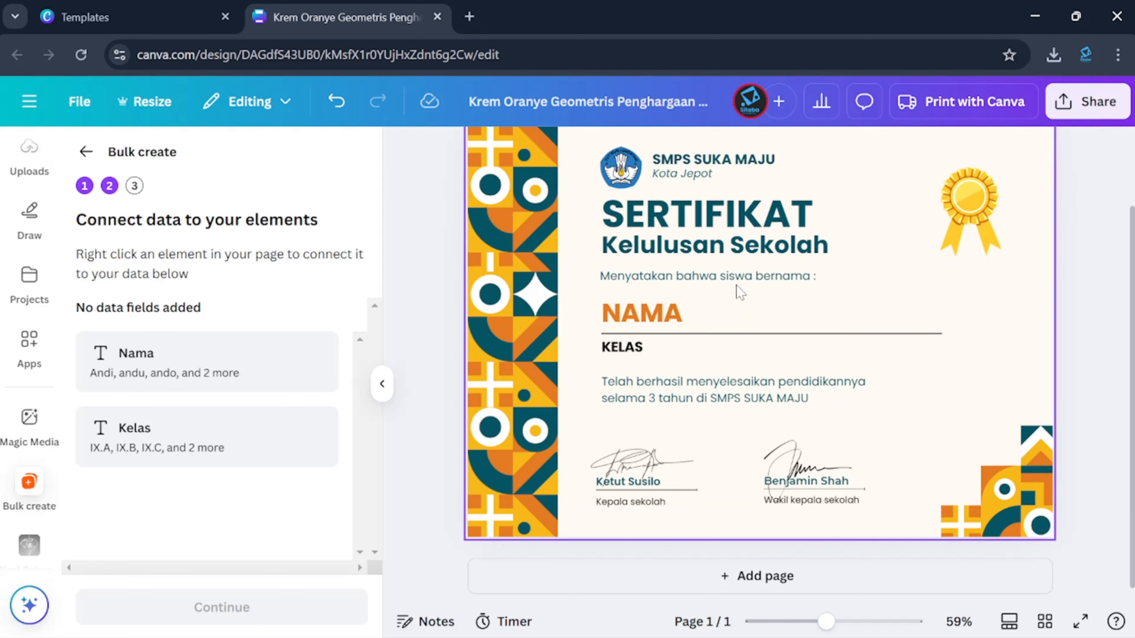
pyautogui.click(656, 316)
pyautogui.rightClick(656, 317)
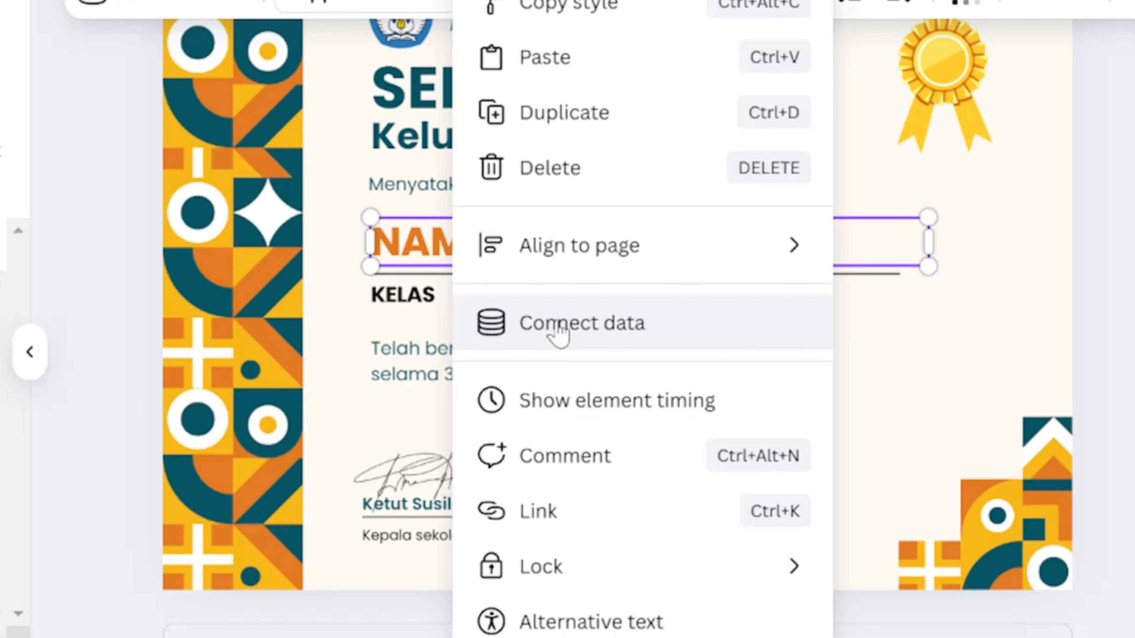
pyautogui.click(558, 329)
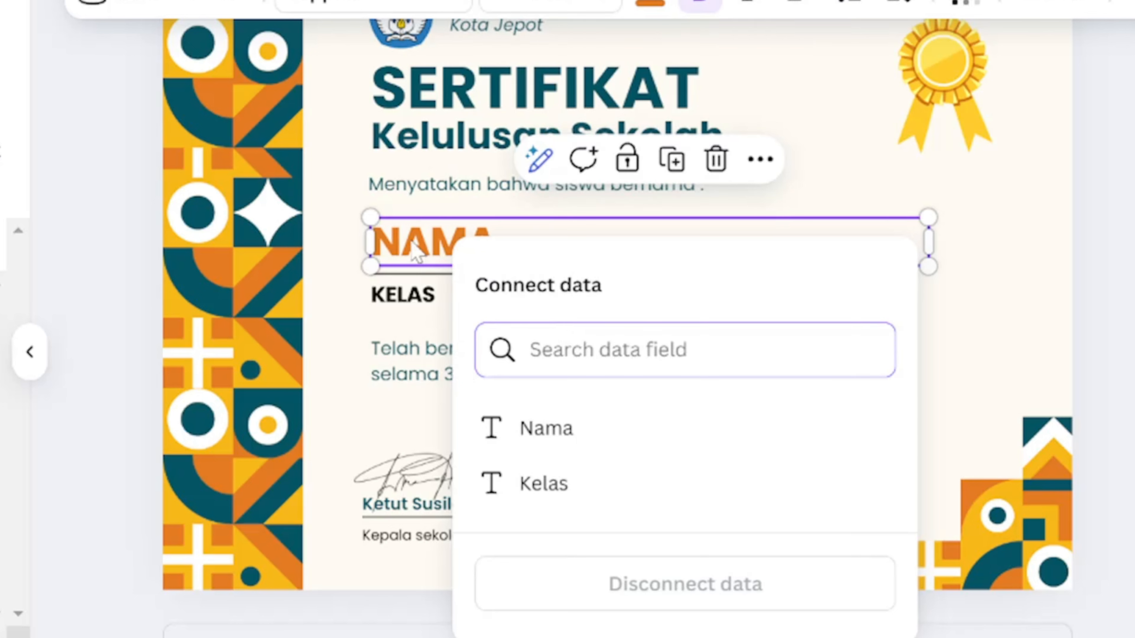
pyautogui.click(547, 429)
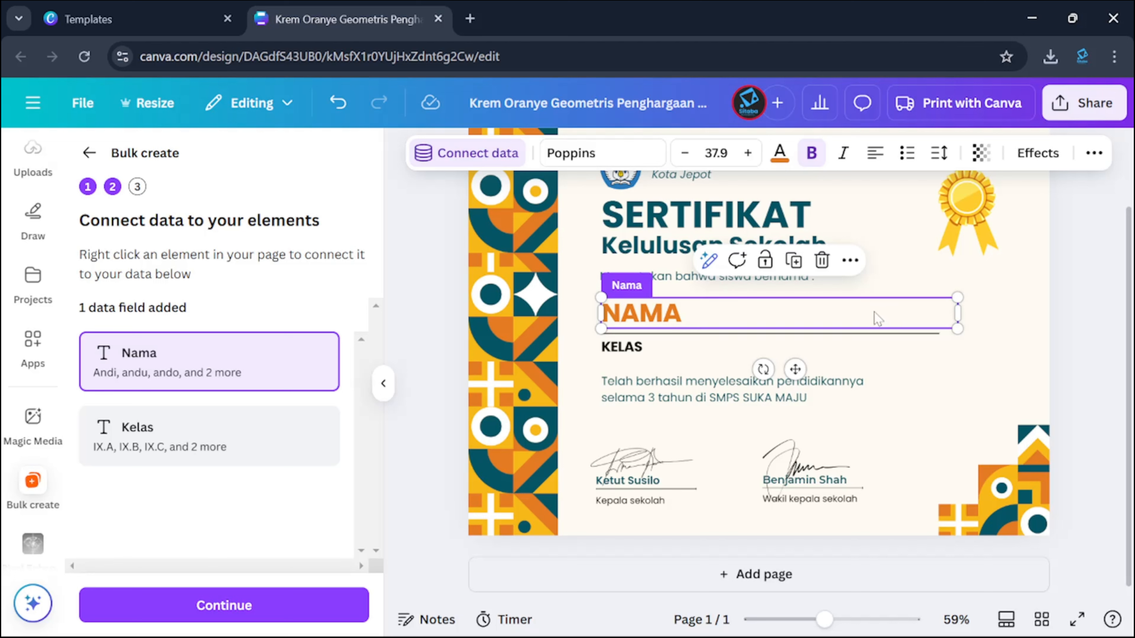
# Step: Connect the KELAS text element on the certificate to the Kelas data field
pyautogui.click(634, 351)
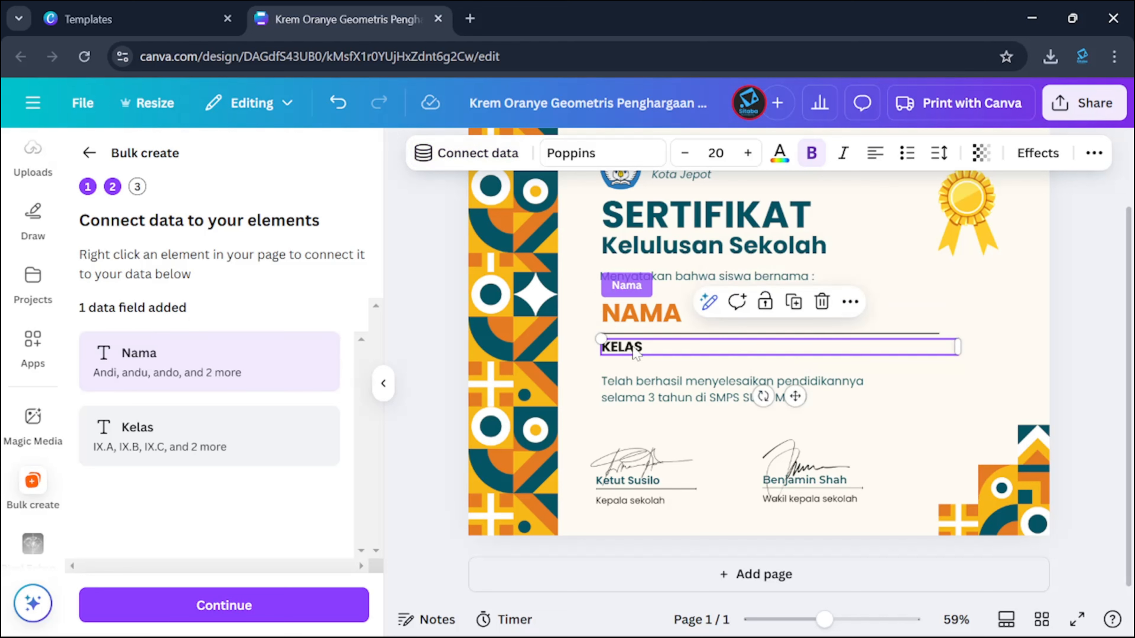
pyautogui.rightClick(635, 353)
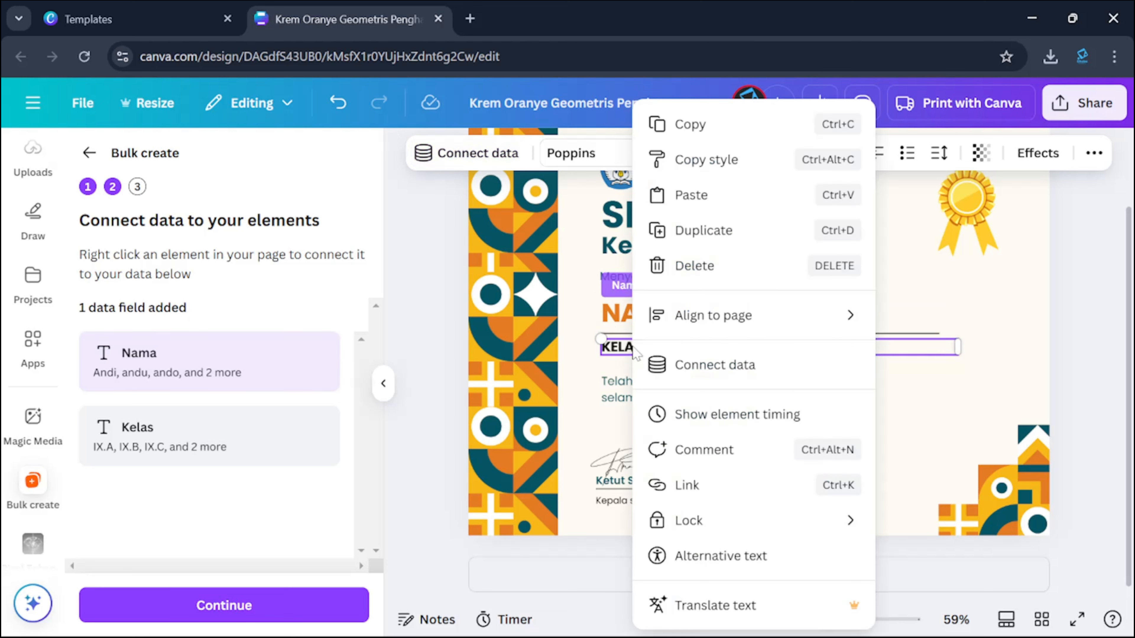
pyautogui.click(695, 383)
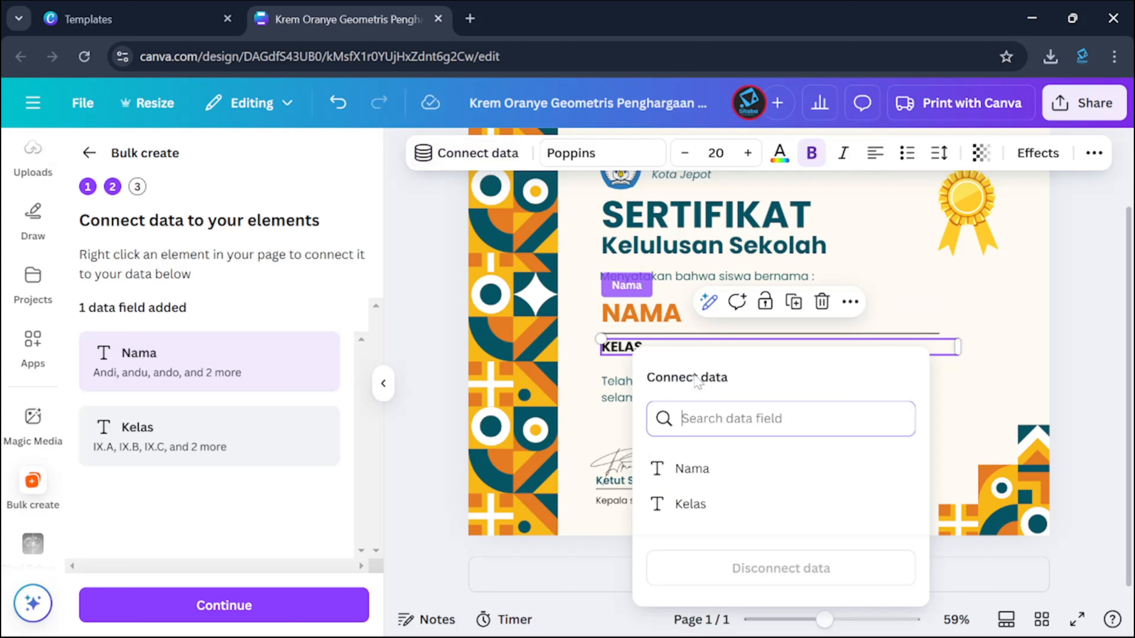
pyautogui.click(680, 505)
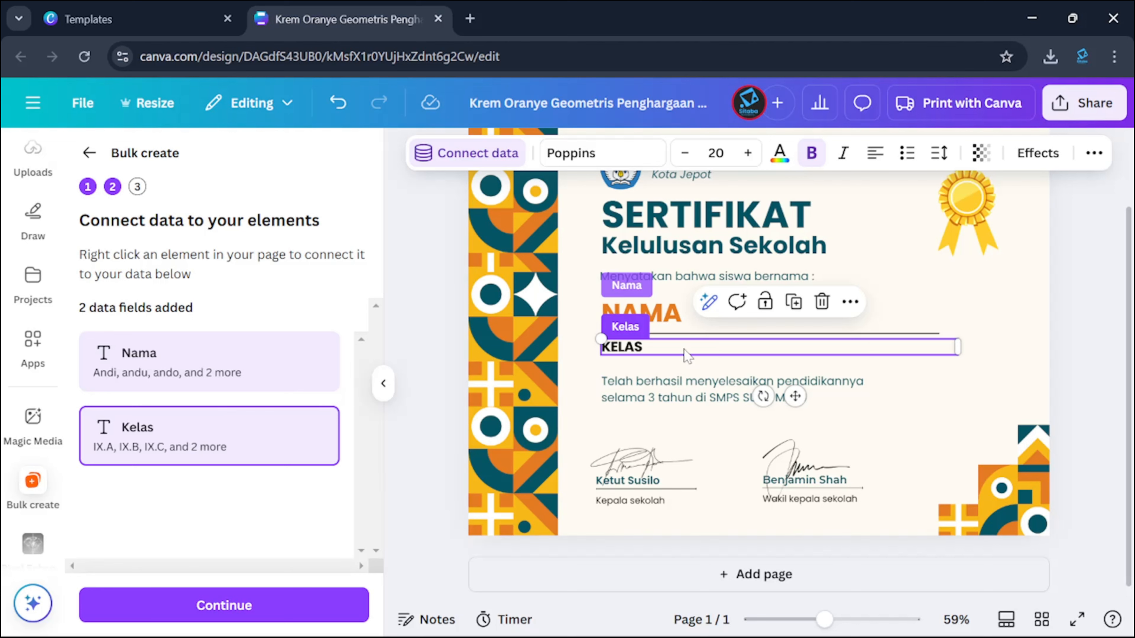
# Step: Continue to apply the data, keep all five student rows selected, and generate 5 designs
pyautogui.click(216, 608)
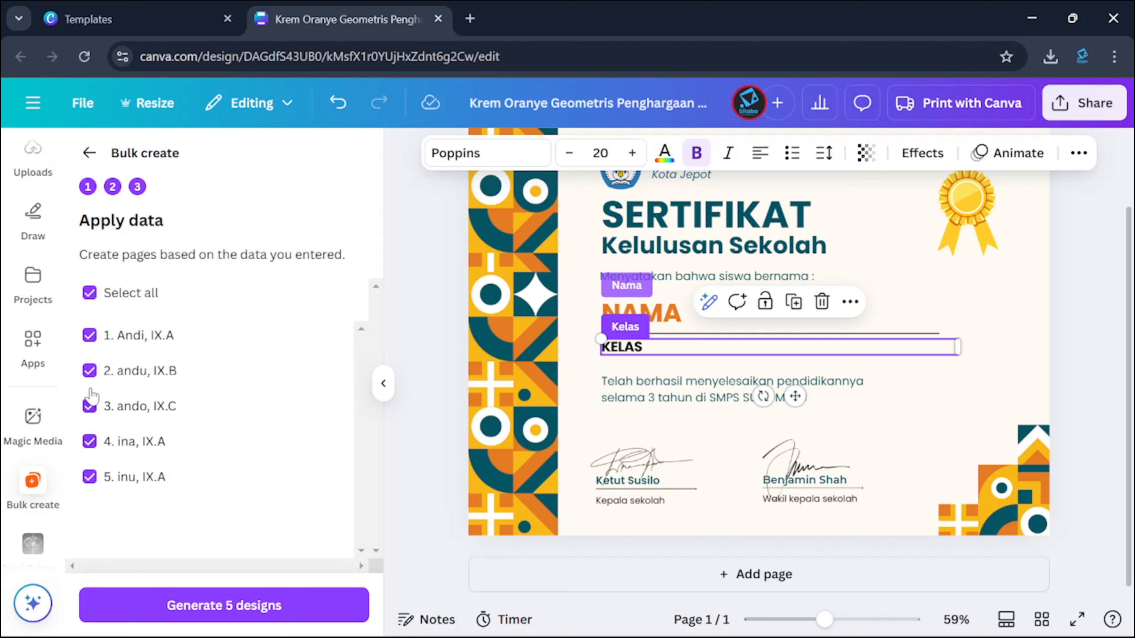
pyautogui.click(91, 295)
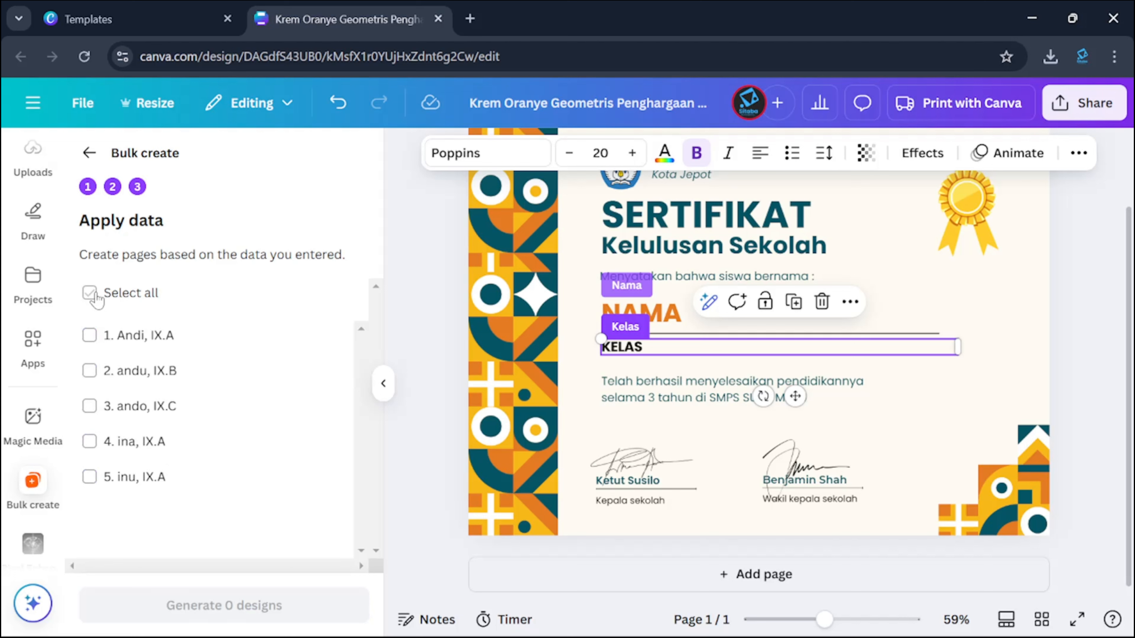
pyautogui.click(89, 295)
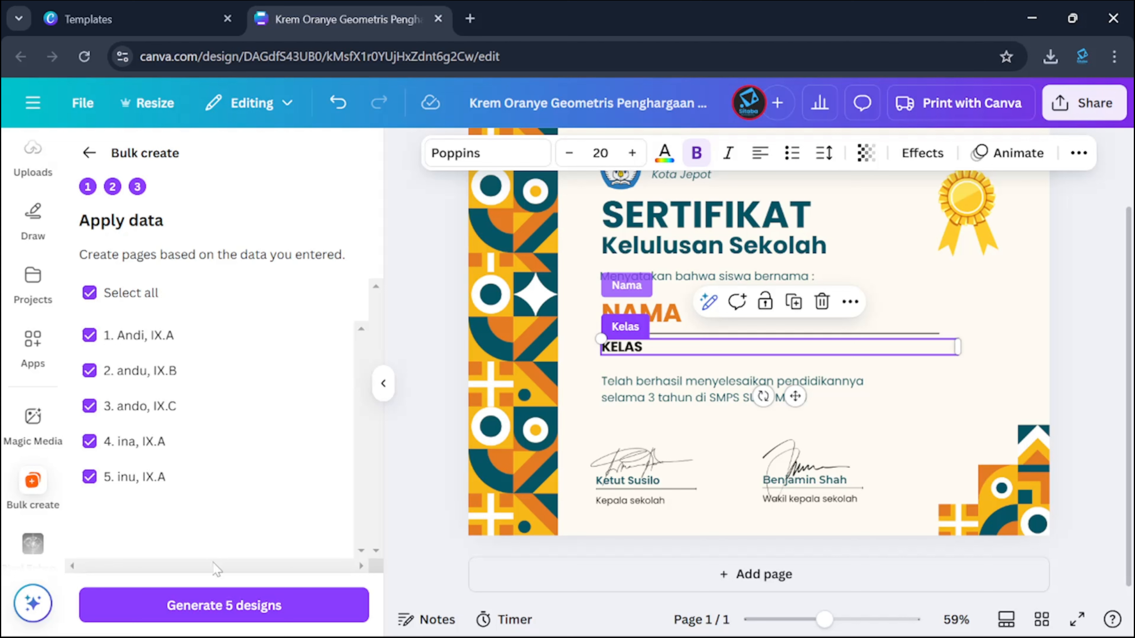
pyautogui.click(218, 617)
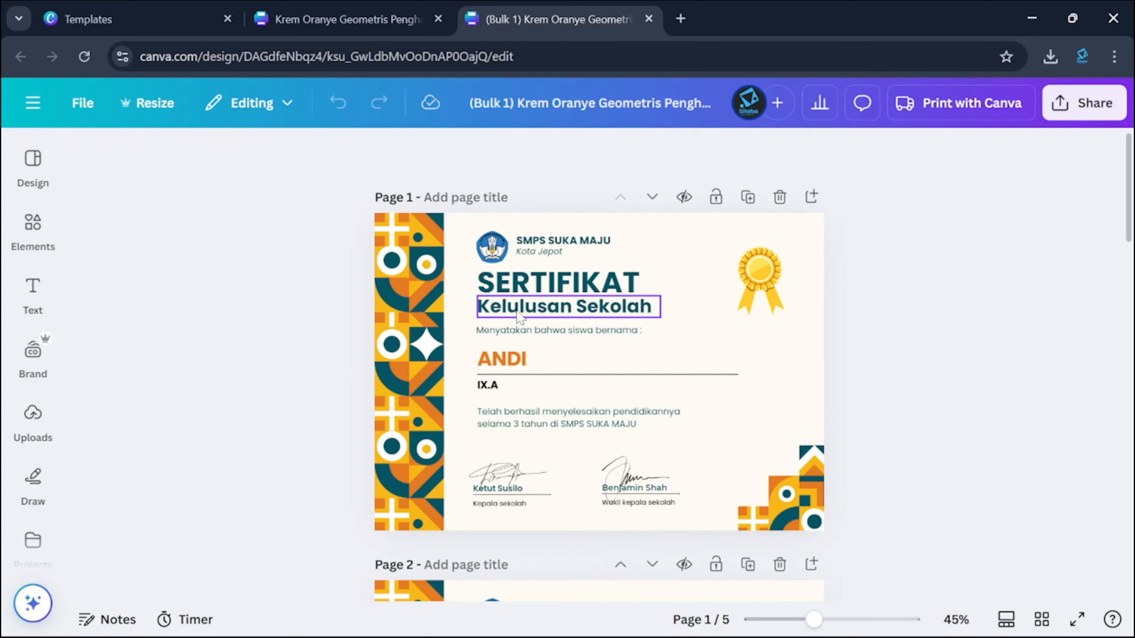
# Step: Scroll through the five generated certificate pages to check each student's name and class
pyautogui.scroll(-10, 519, 316)
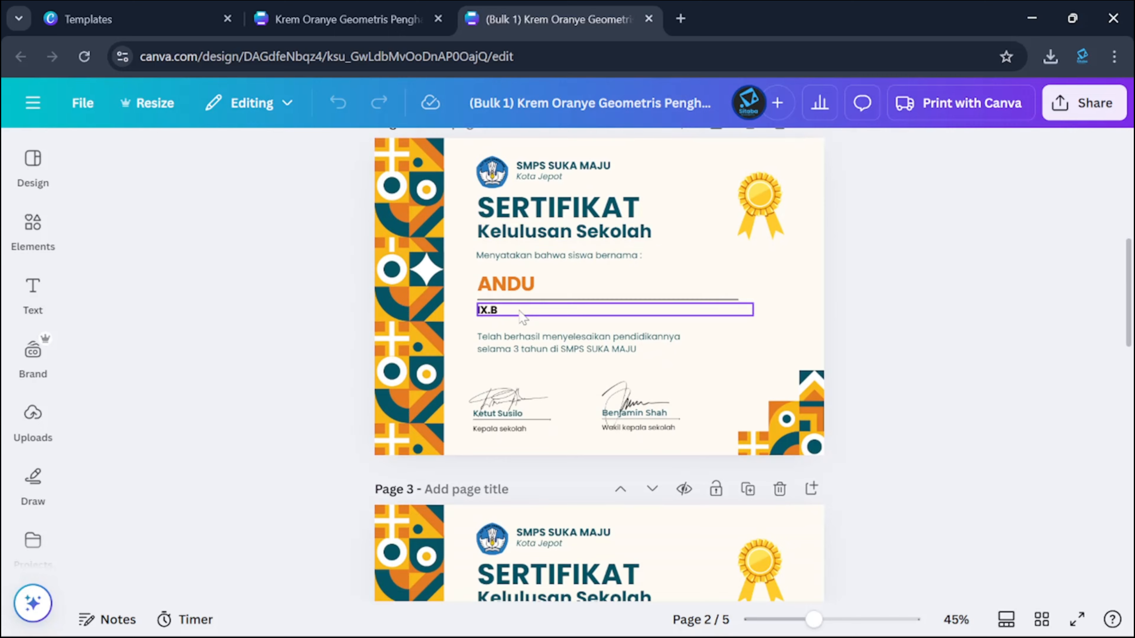
pyautogui.scroll(5, 521, 317)
pyautogui.scroll(-12, 520, 317)
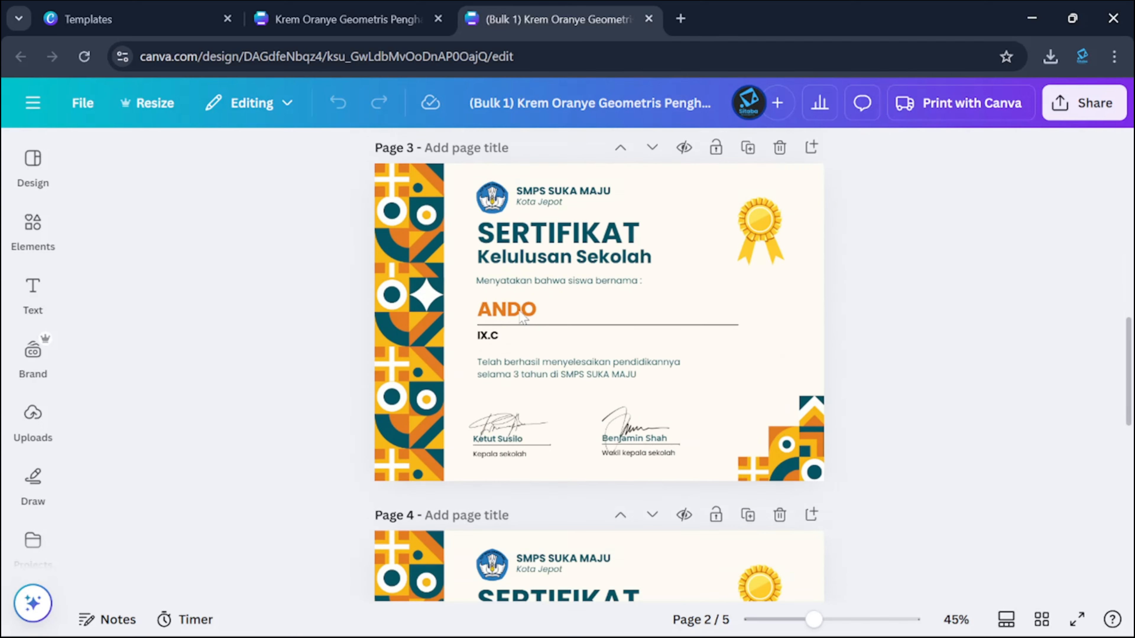
pyautogui.scroll(-5, 523, 316)
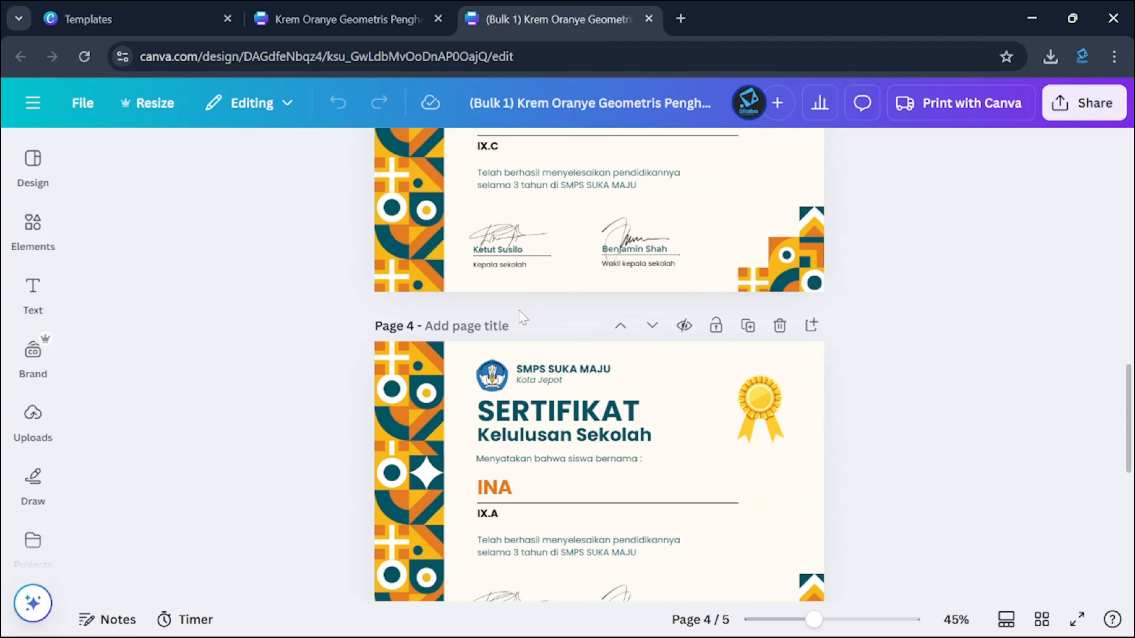
pyautogui.scroll(-7, 522, 317)
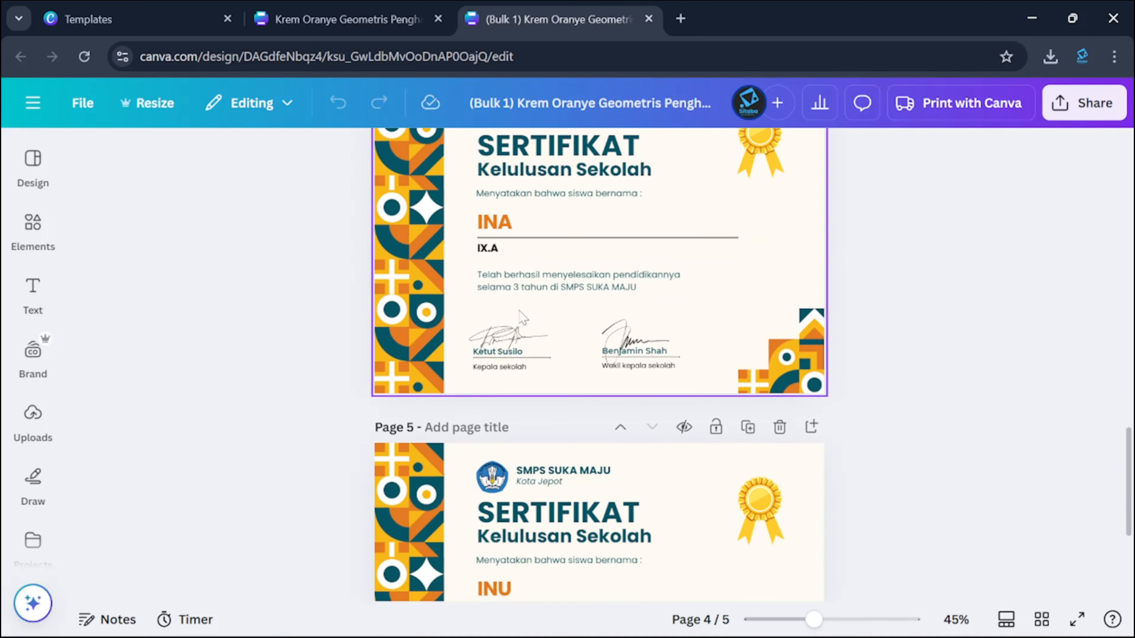
pyautogui.scroll(-6, 522, 317)
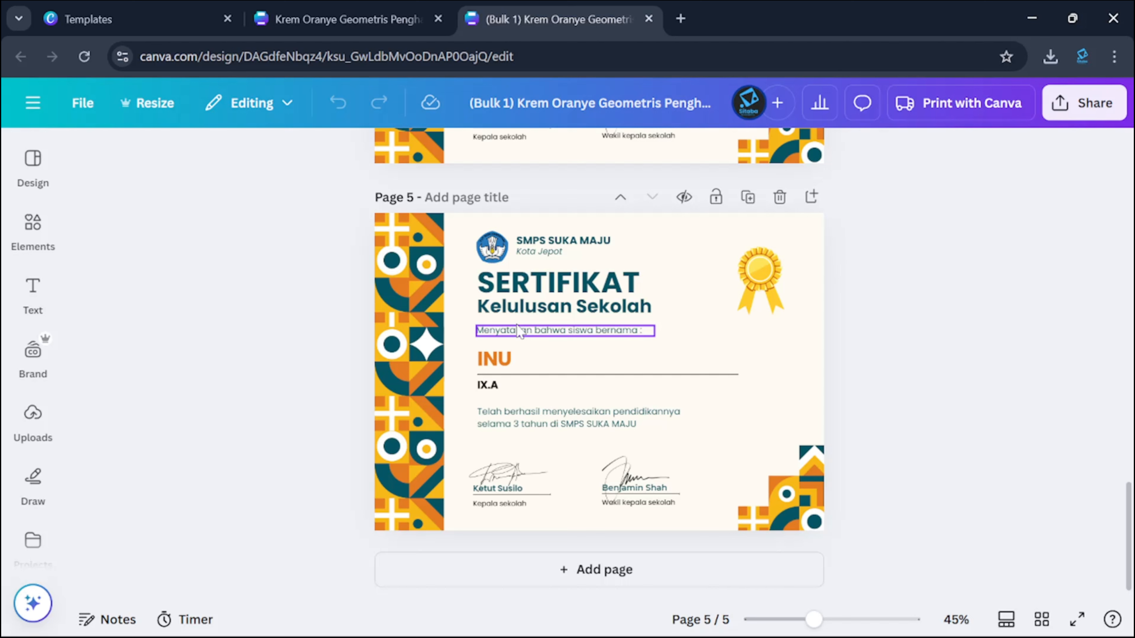
pyautogui.scroll(9, 492, 406)
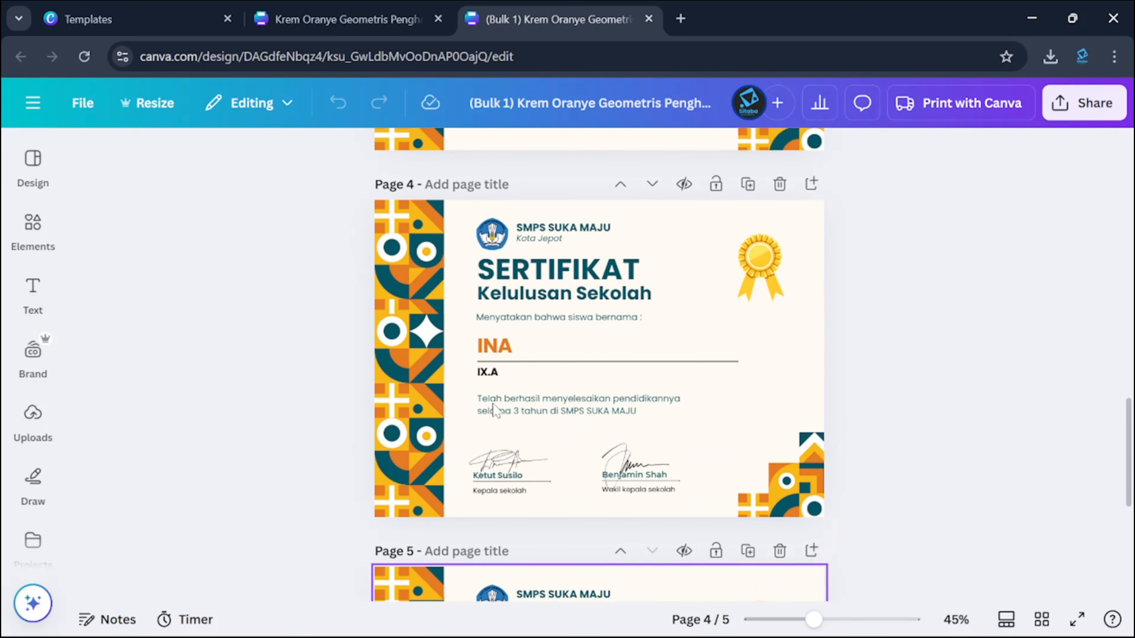
pyautogui.scroll(13, 493, 409)
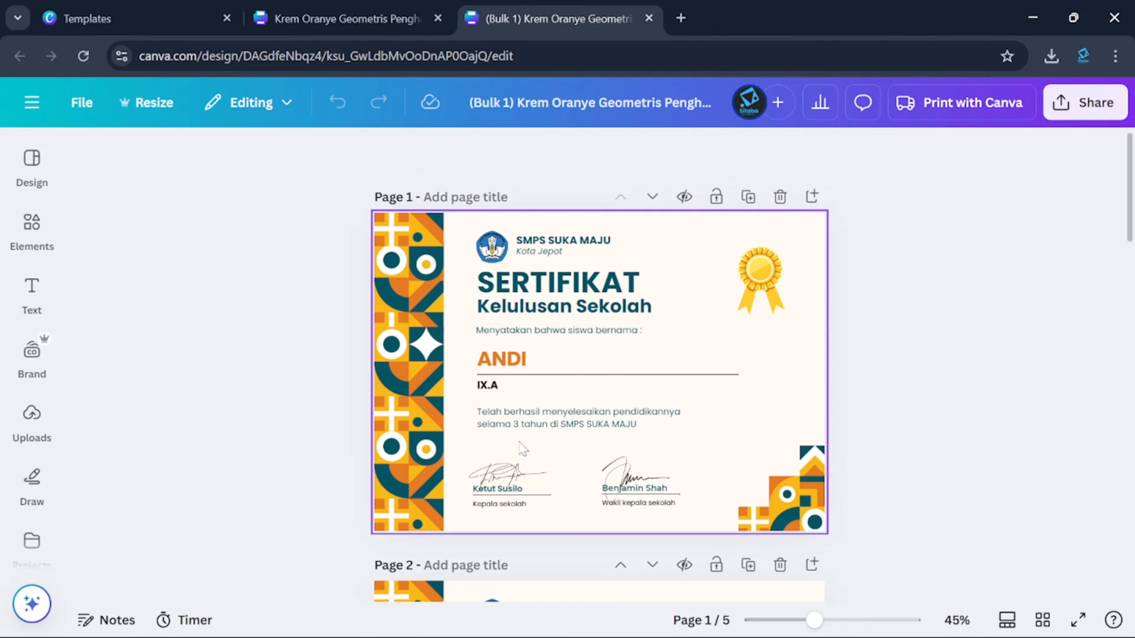
pyautogui.scroll(-5, 523, 448)
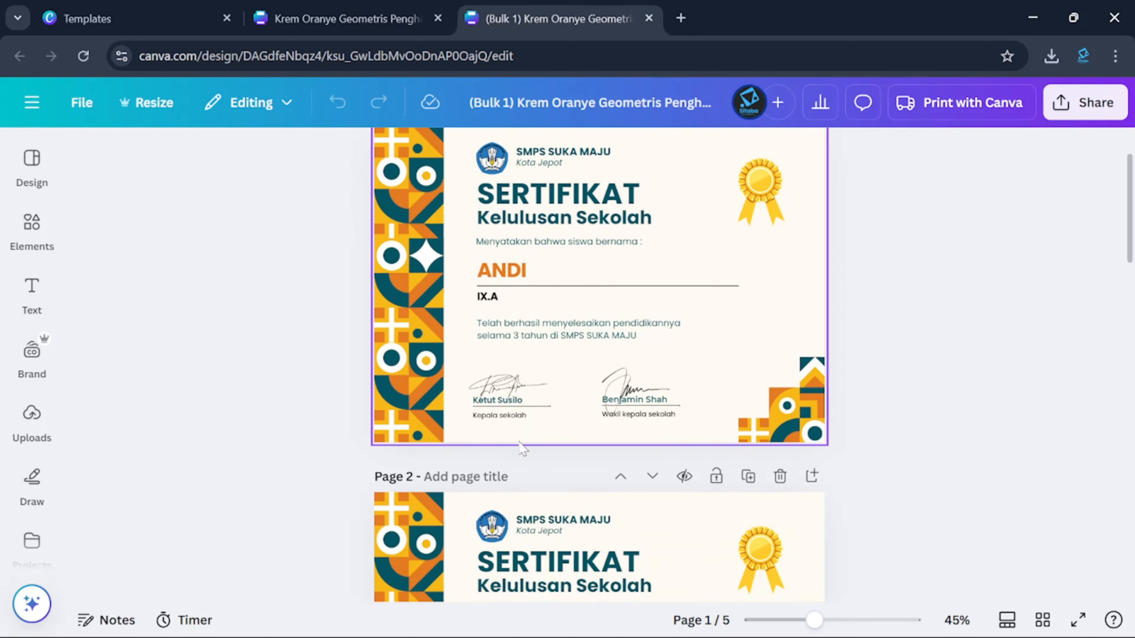
pyautogui.scroll(-5, 523, 448)
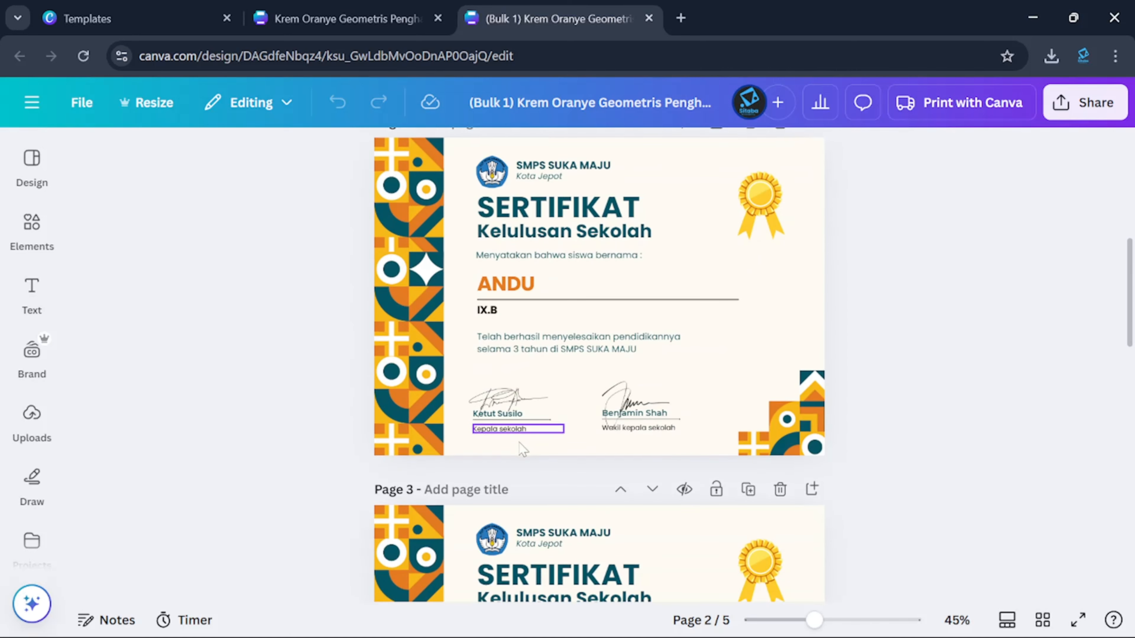
pyautogui.scroll(-3, 523, 449)
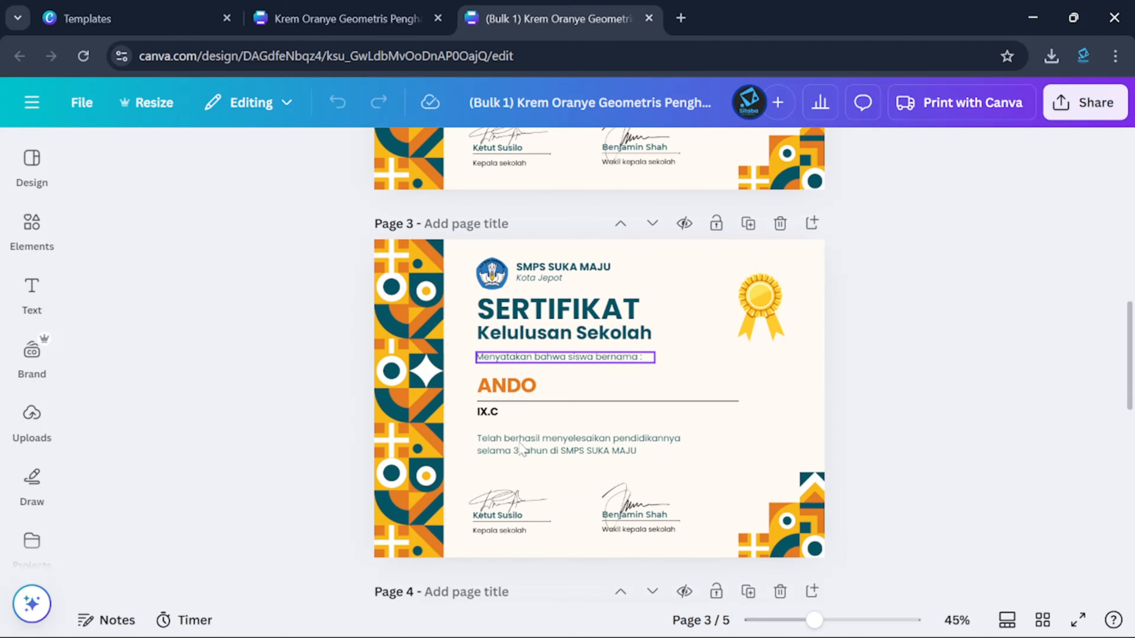
pyautogui.scroll(-5, 523, 448)
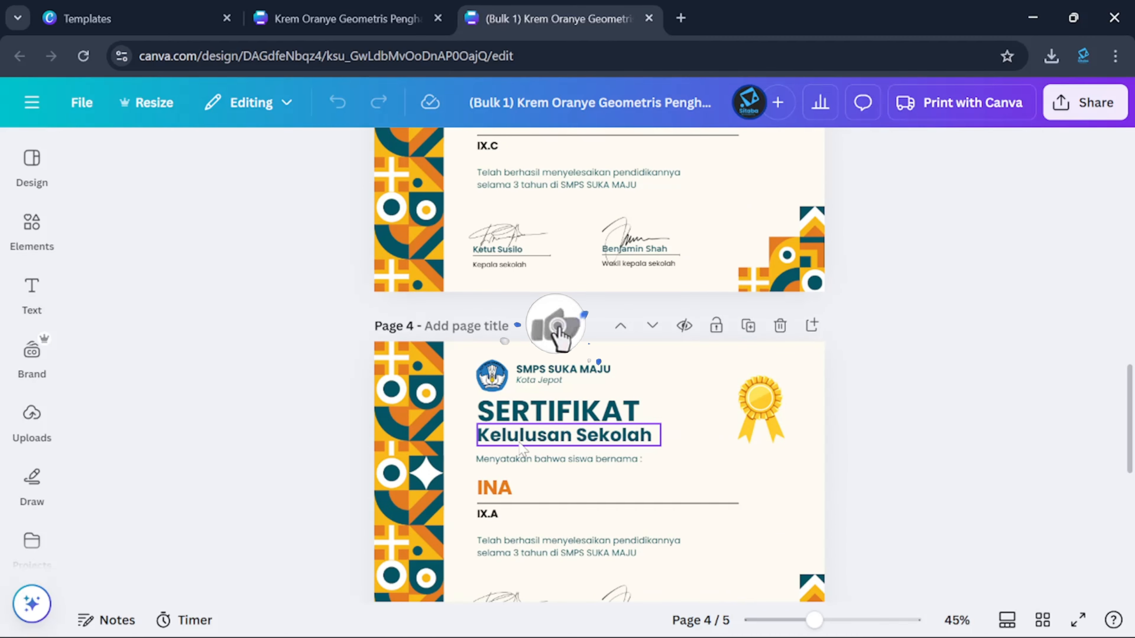
pyautogui.scroll(-4, 520, 447)
pyautogui.scroll(-7, 520, 444)
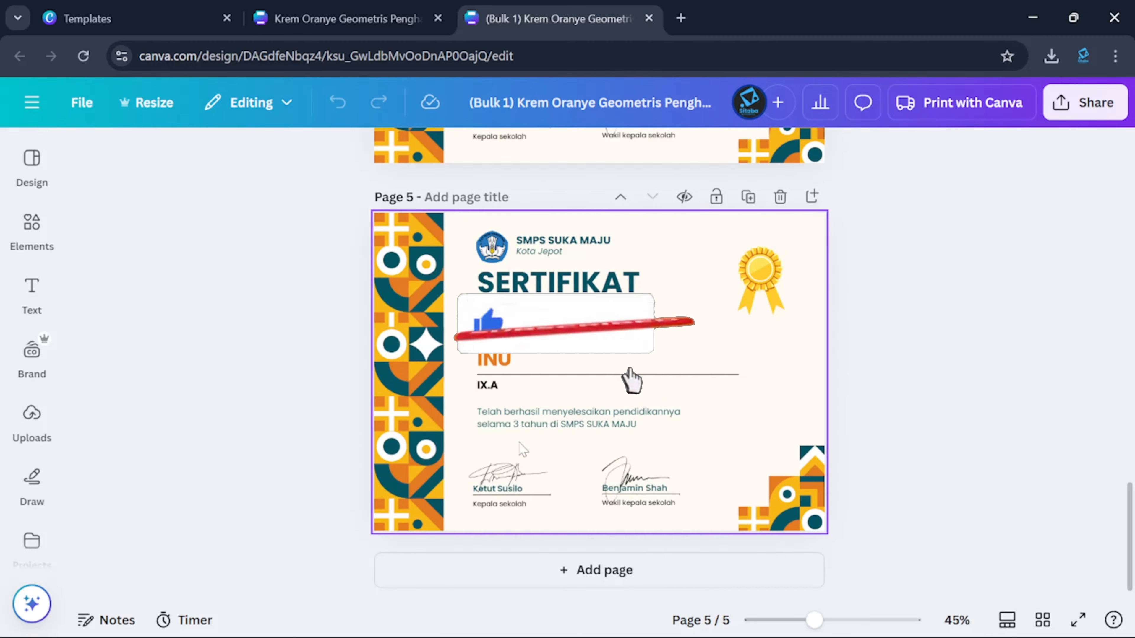
pyautogui.scroll(9, 523, 448)
pyautogui.scroll(8, 523, 448)
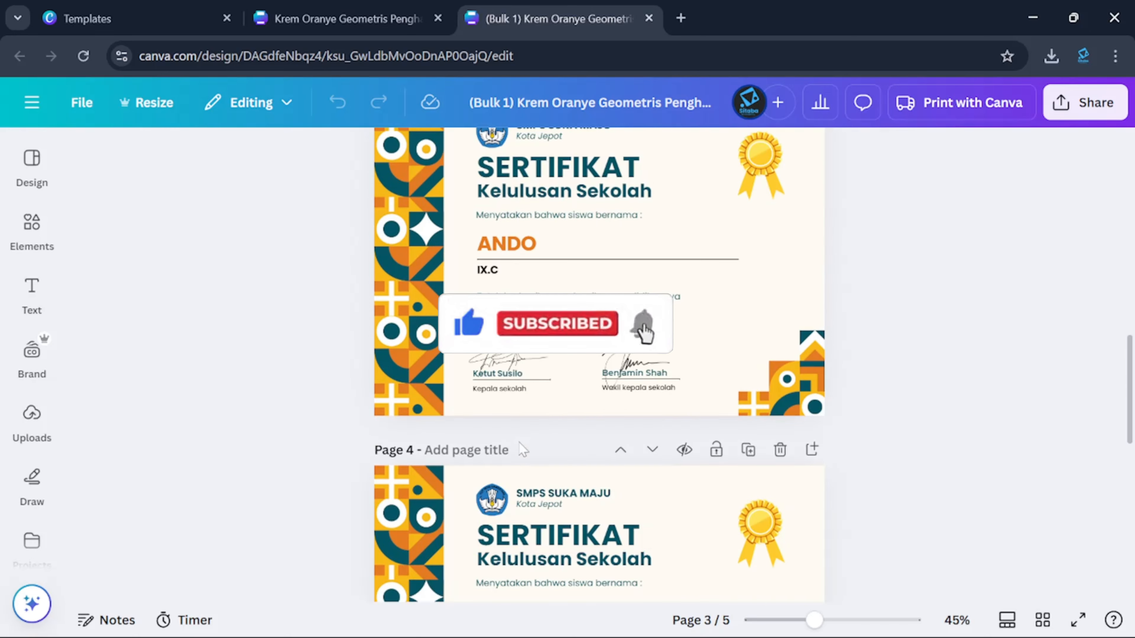